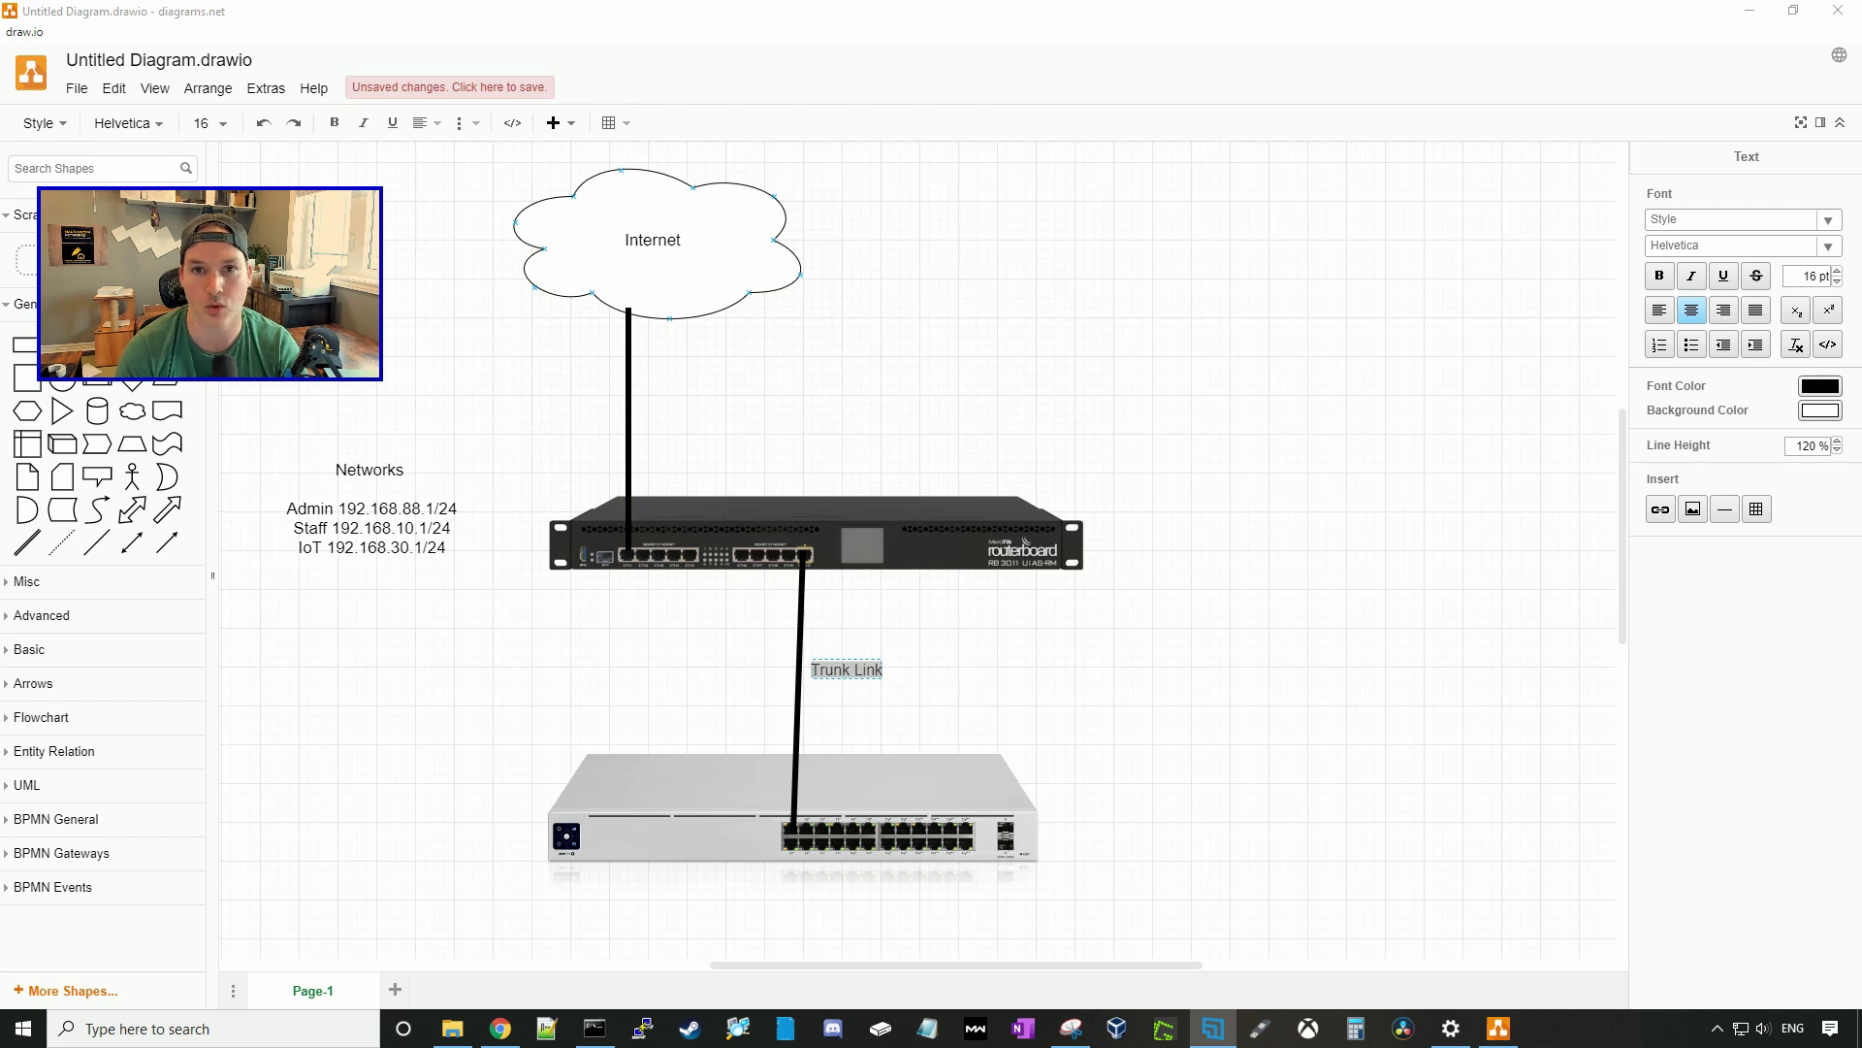
- Finish the Trunk Link label on the router-to-switch line and scroll the diagram
left_click(1337, 388)
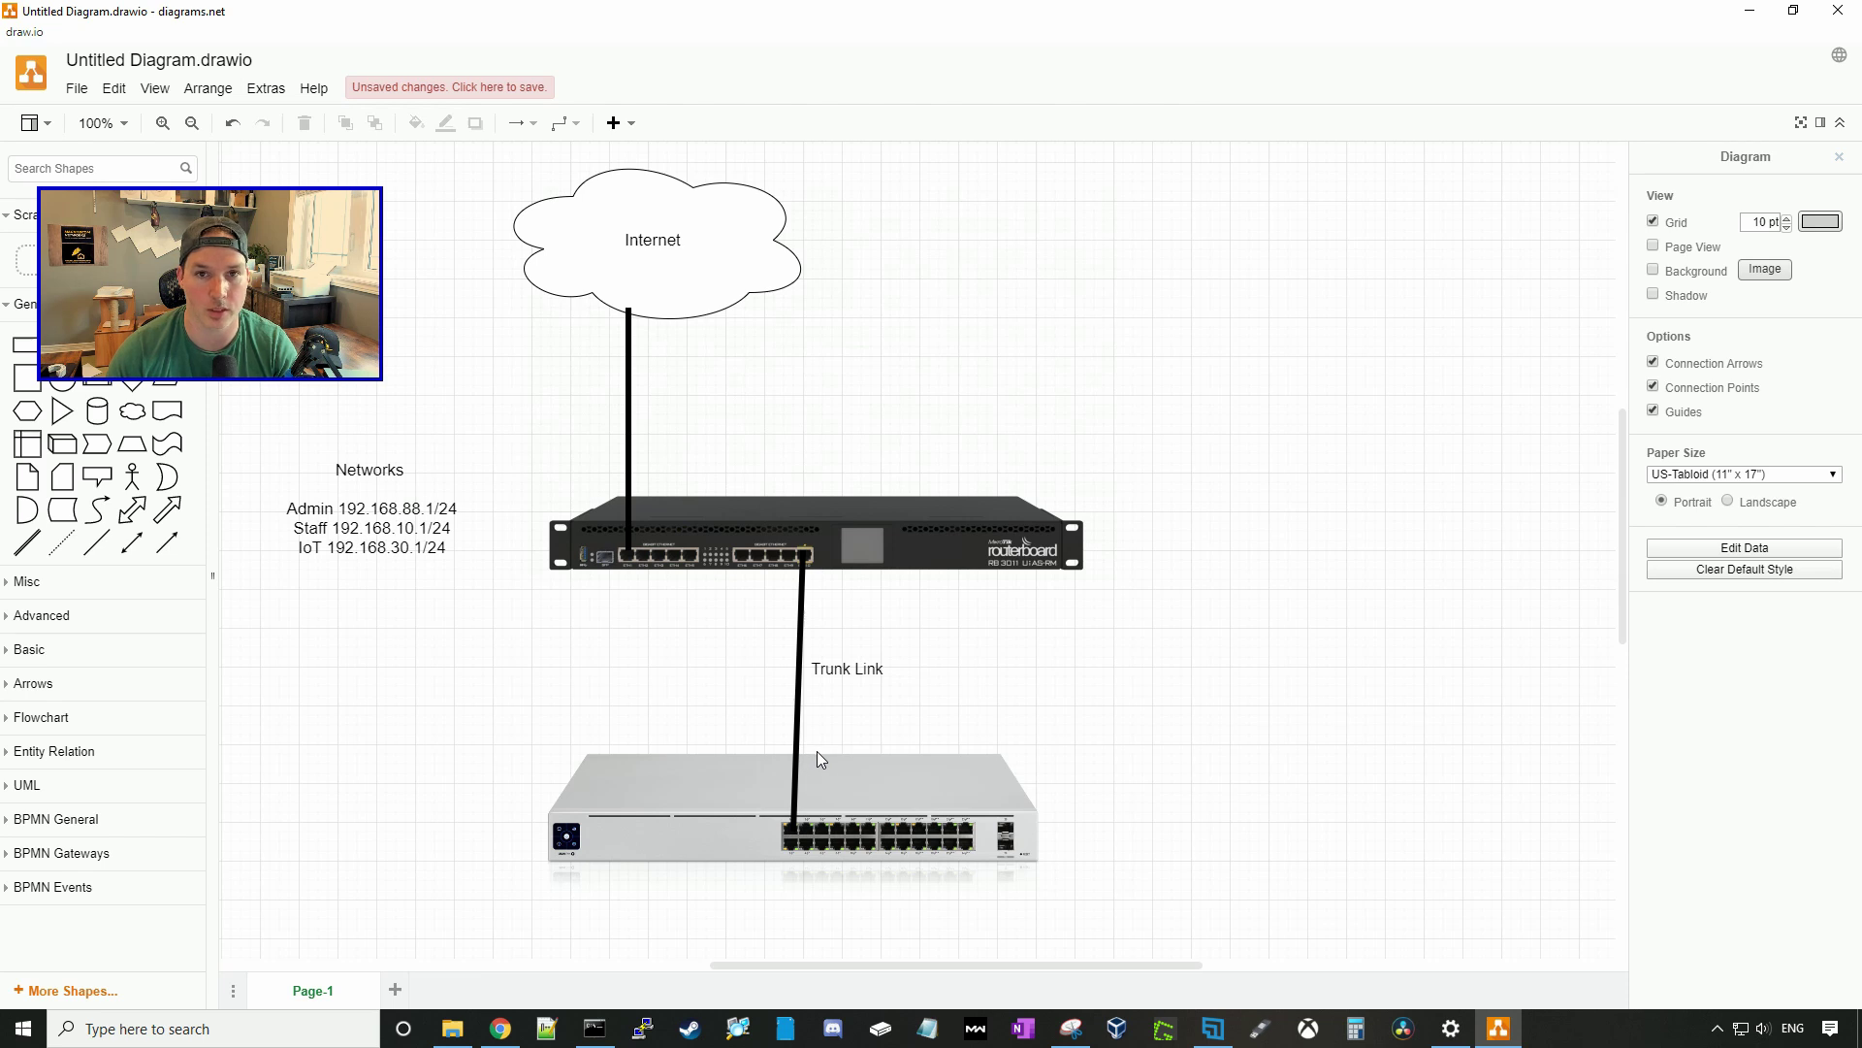
scroll(1375, 765, "down", 2)
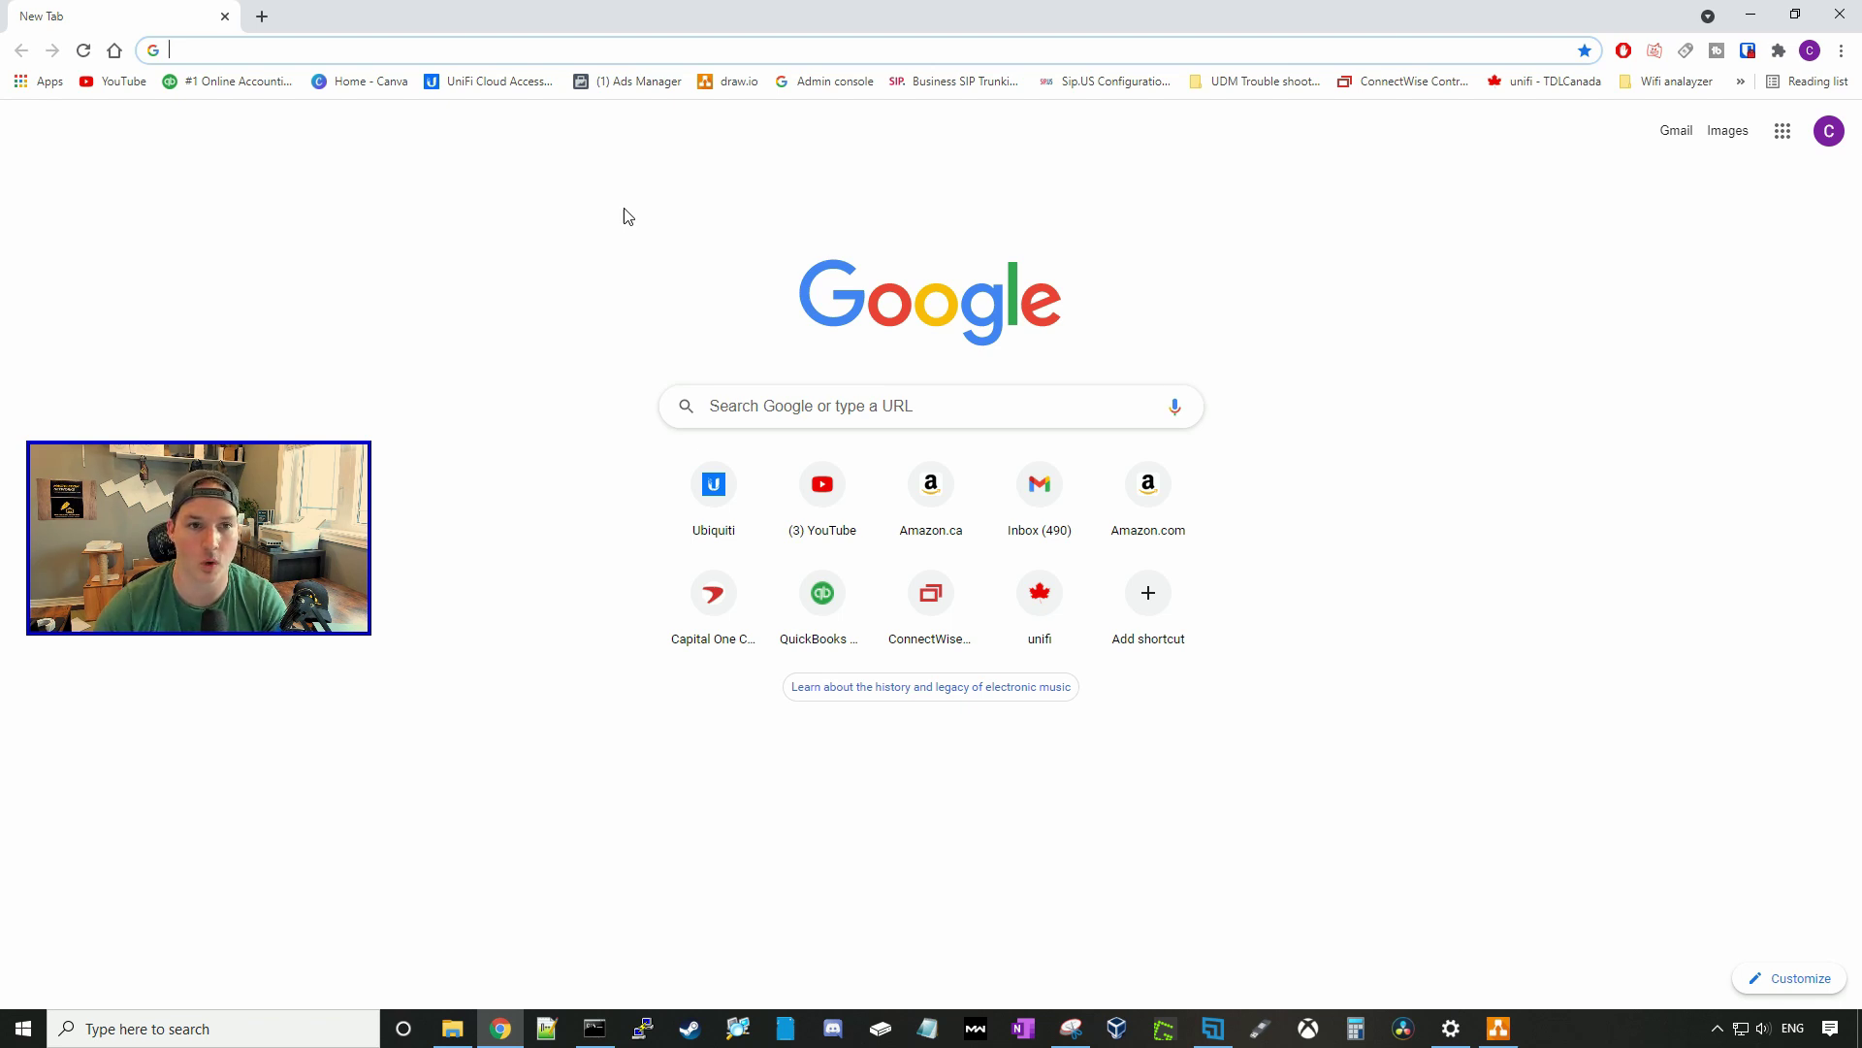
- Load WebFig Quick Set at 192.168.88.1 and check the uplink Port options, keeping ether1
left_click(428, 80)
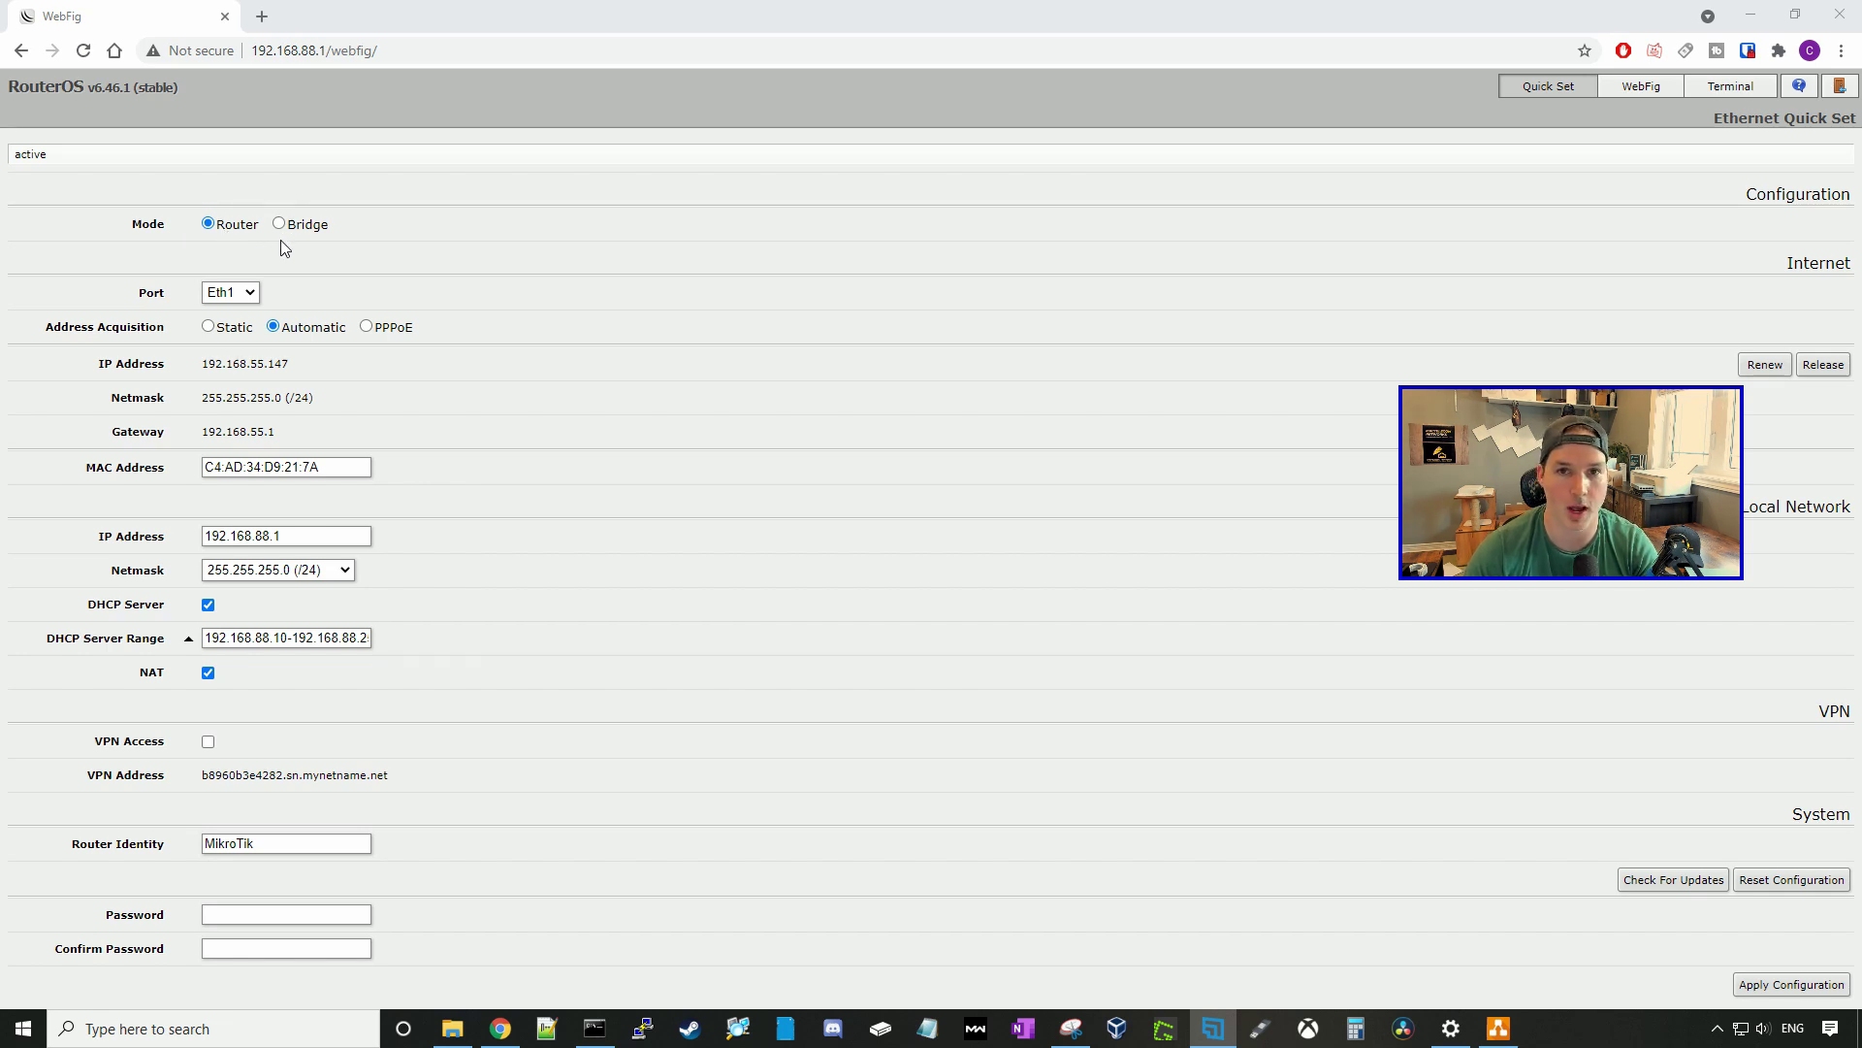
left_click(1790, 272)
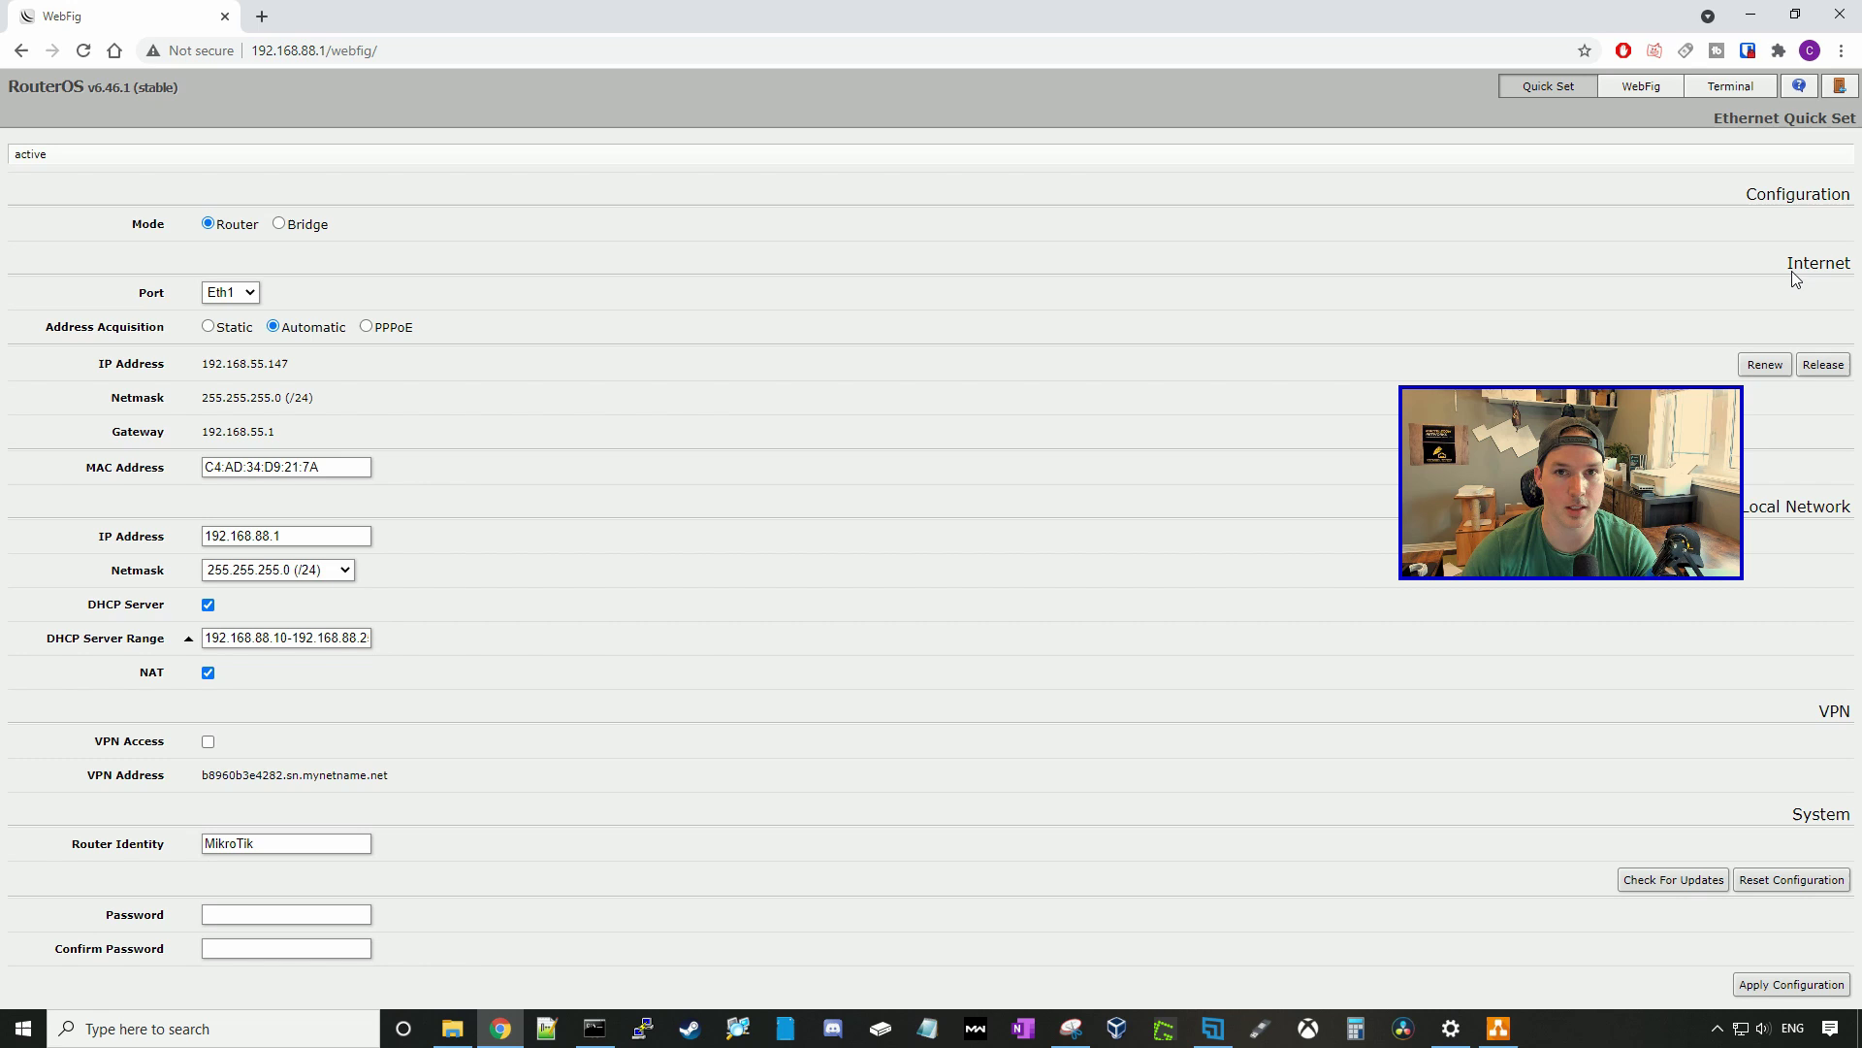
left_click(247, 296)
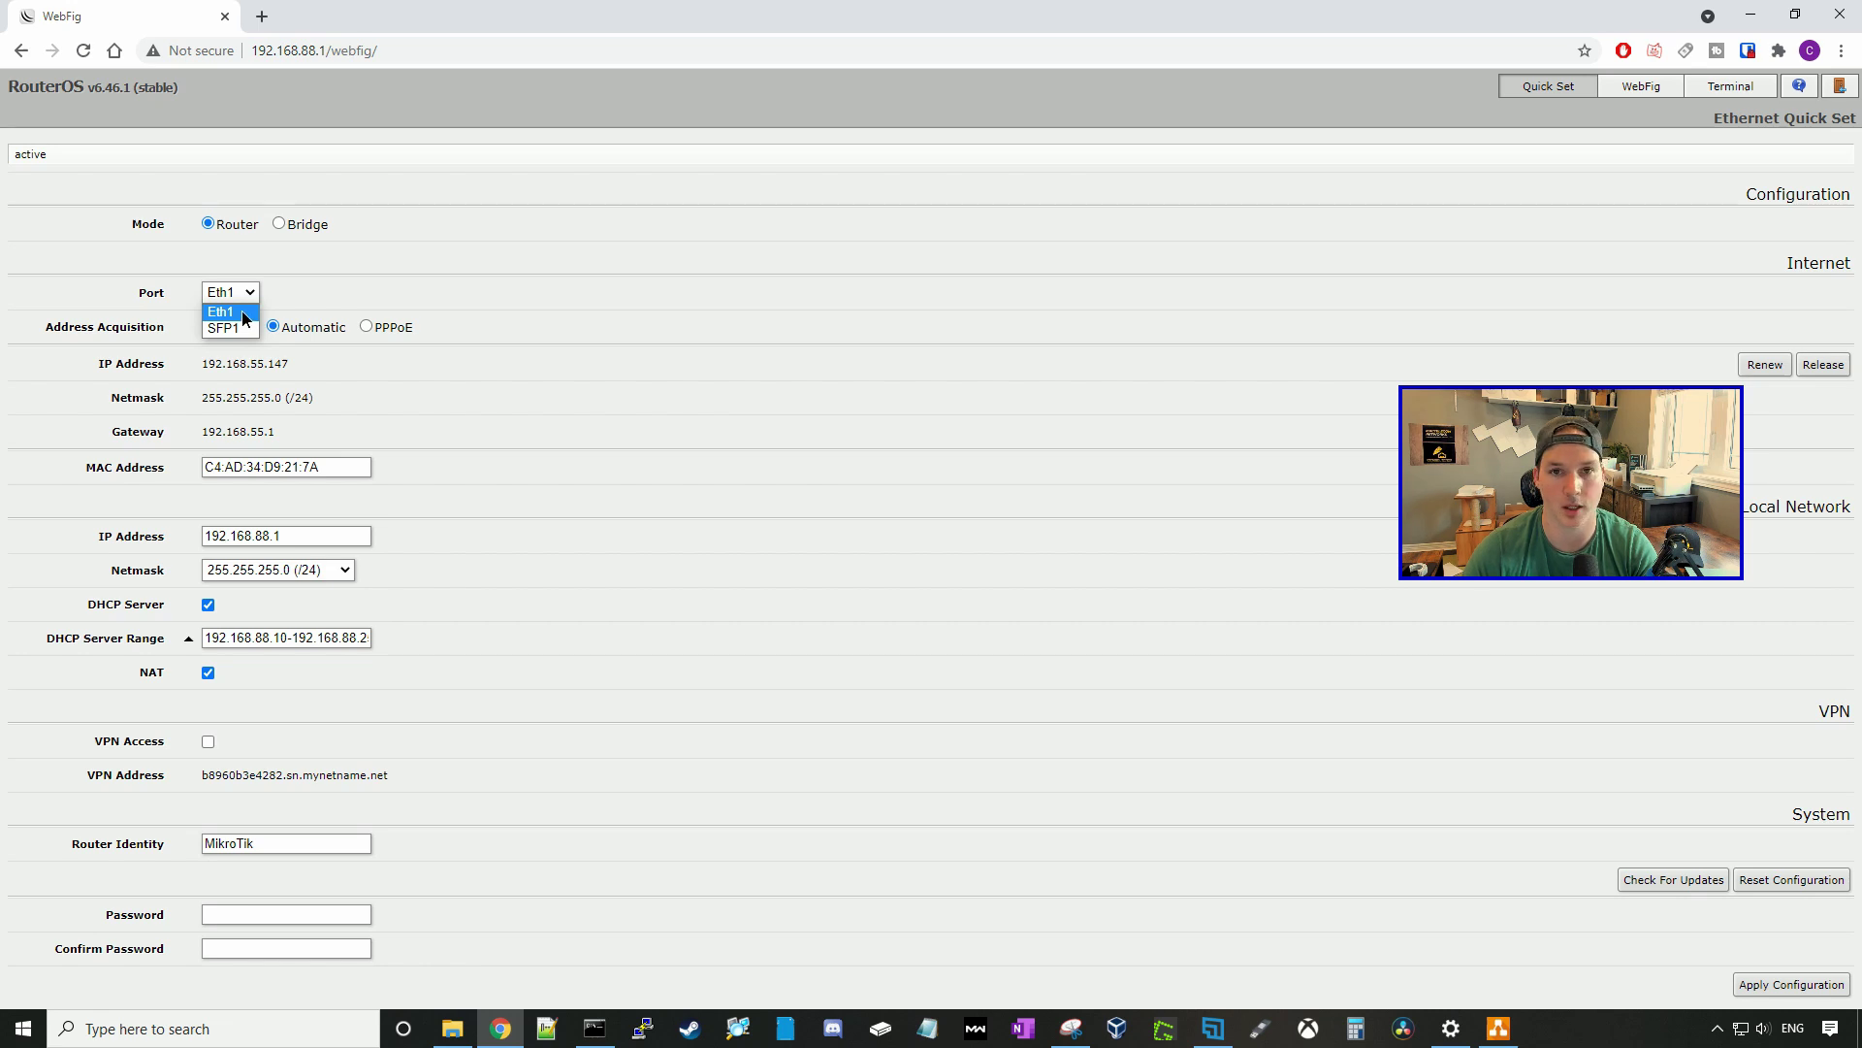
left_click(273, 316)
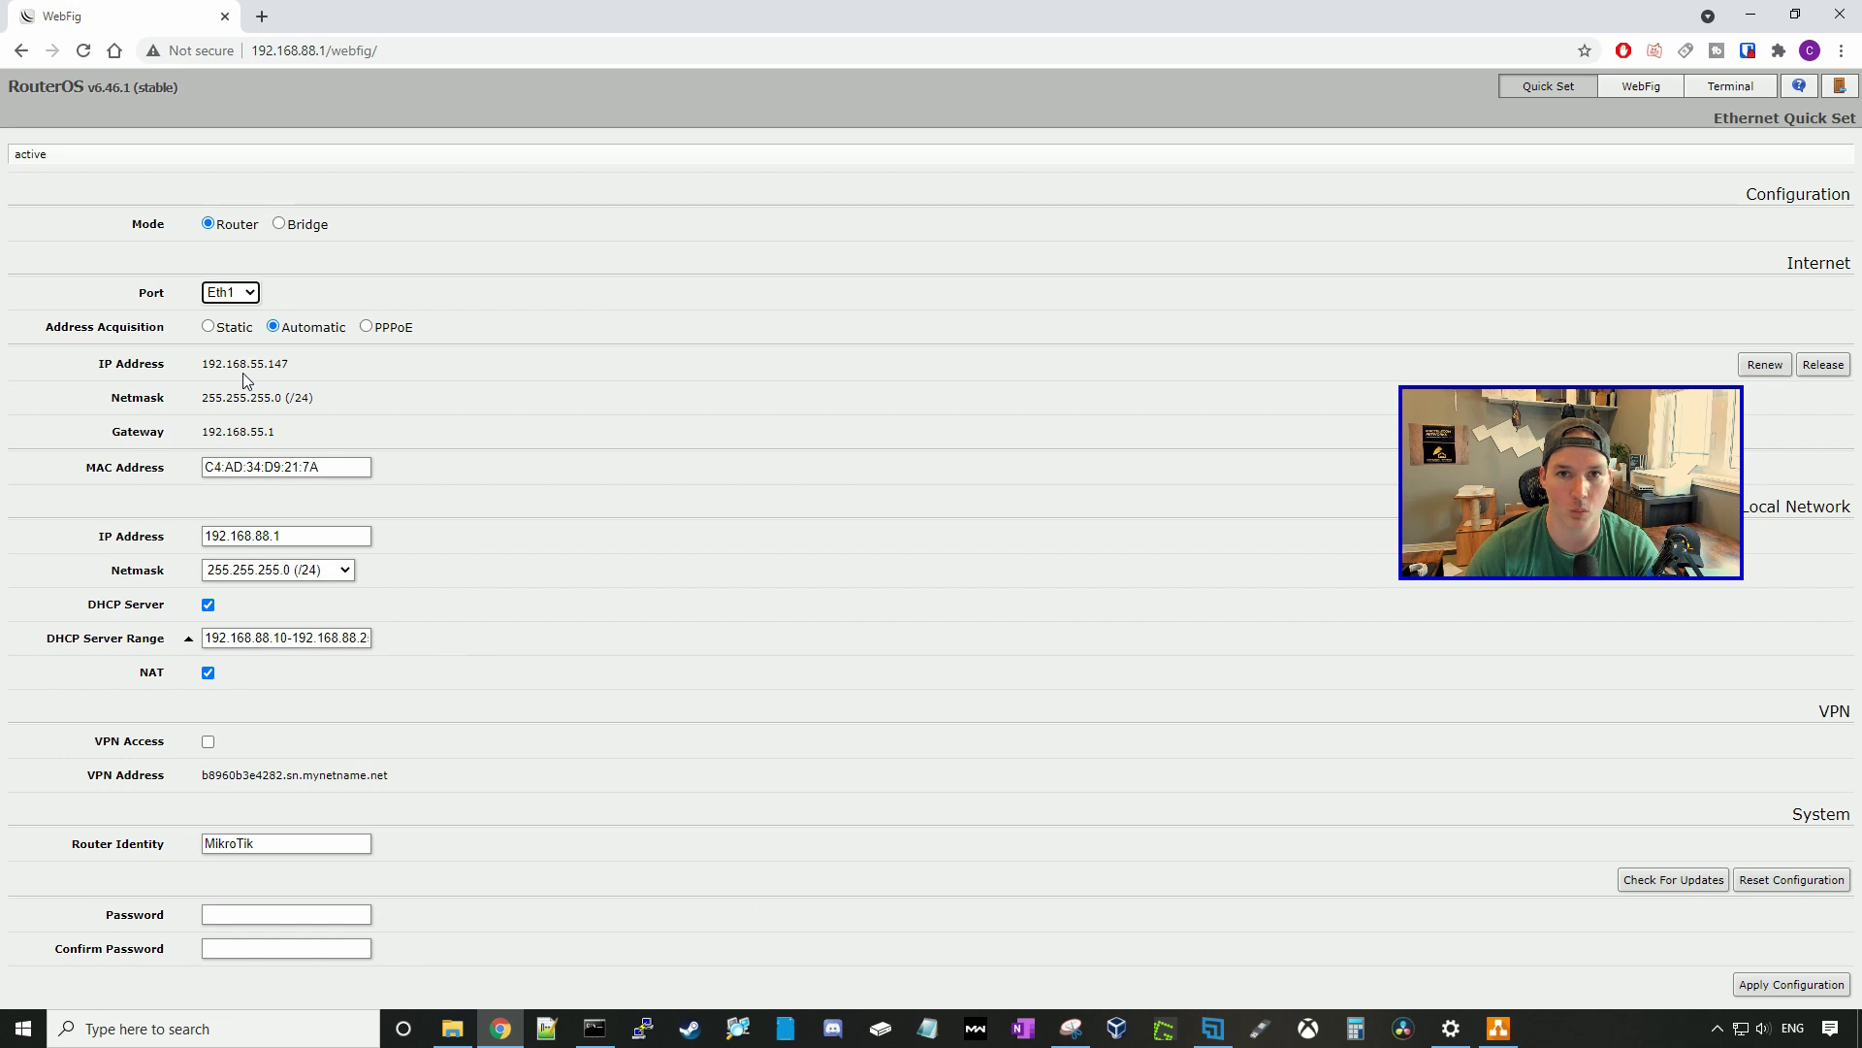
- Review the Local Network section's DHCP server range, then go to the router password field
left_click_drag(1743, 513, 1851, 514)
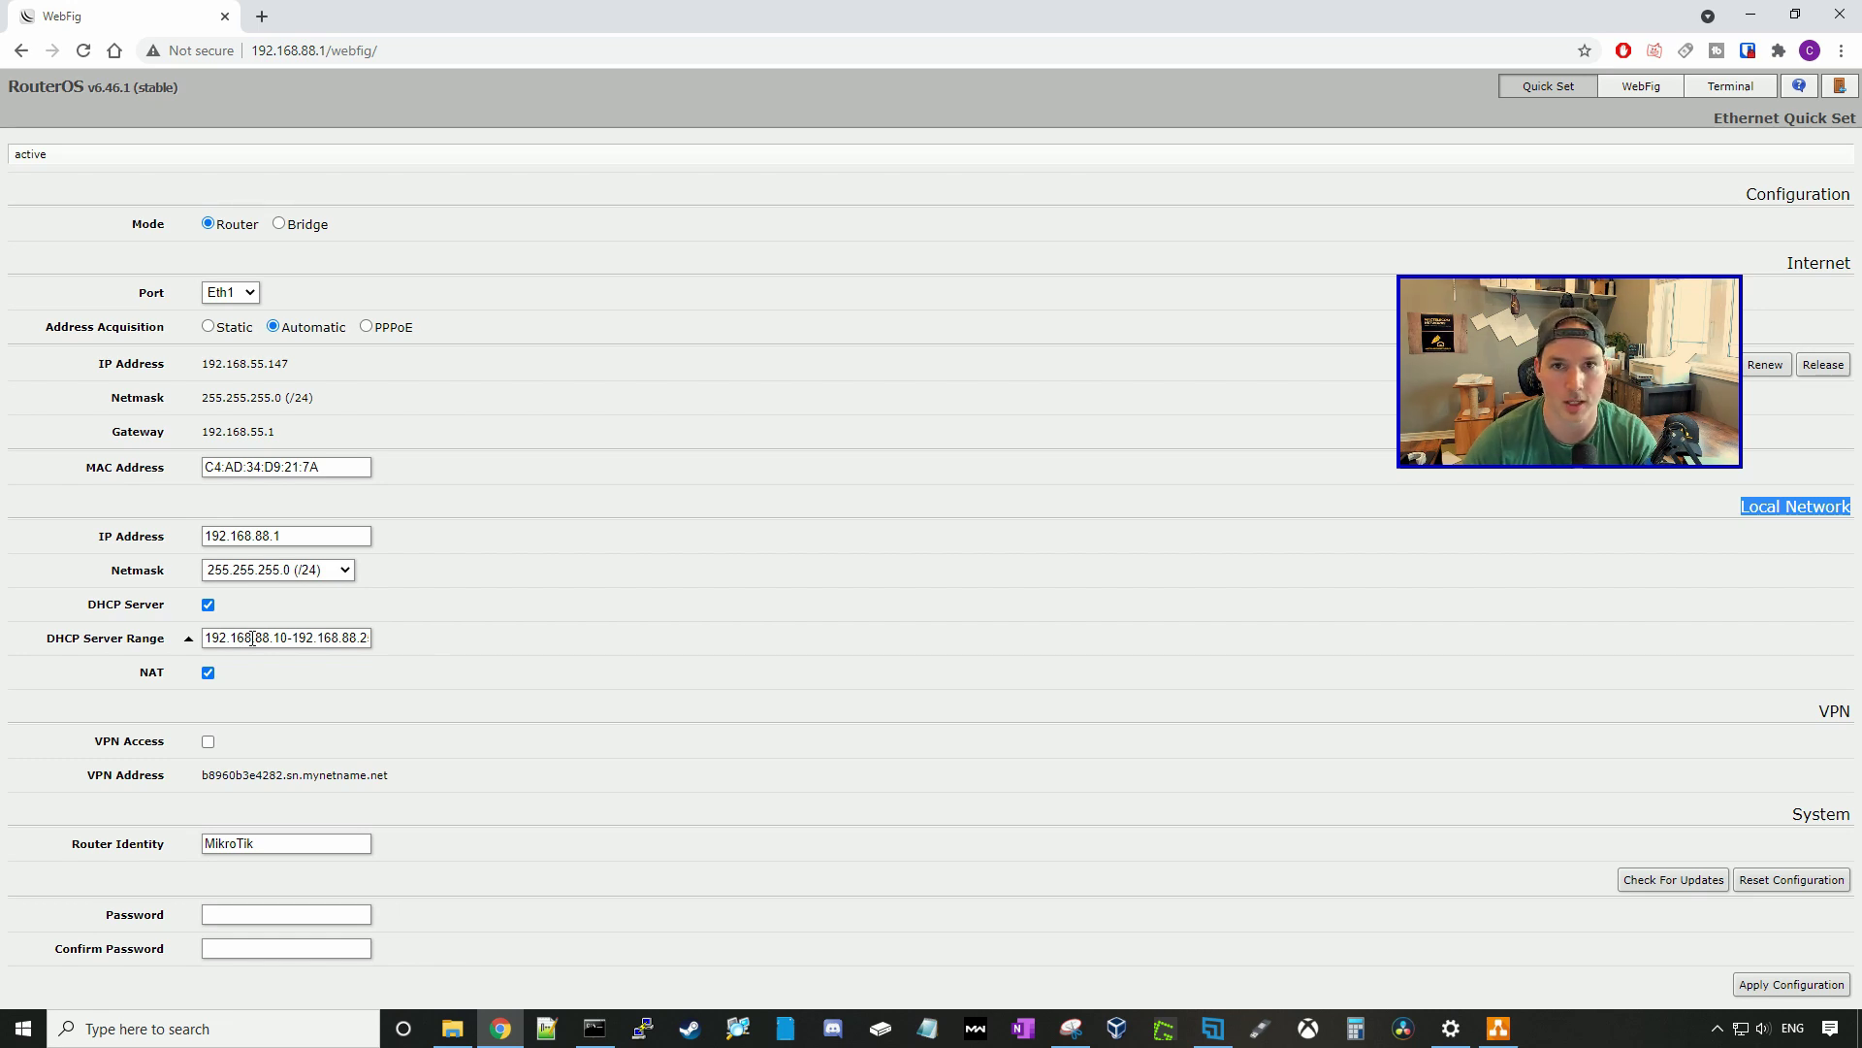
triple_click(252, 638)
left_click(405, 639)
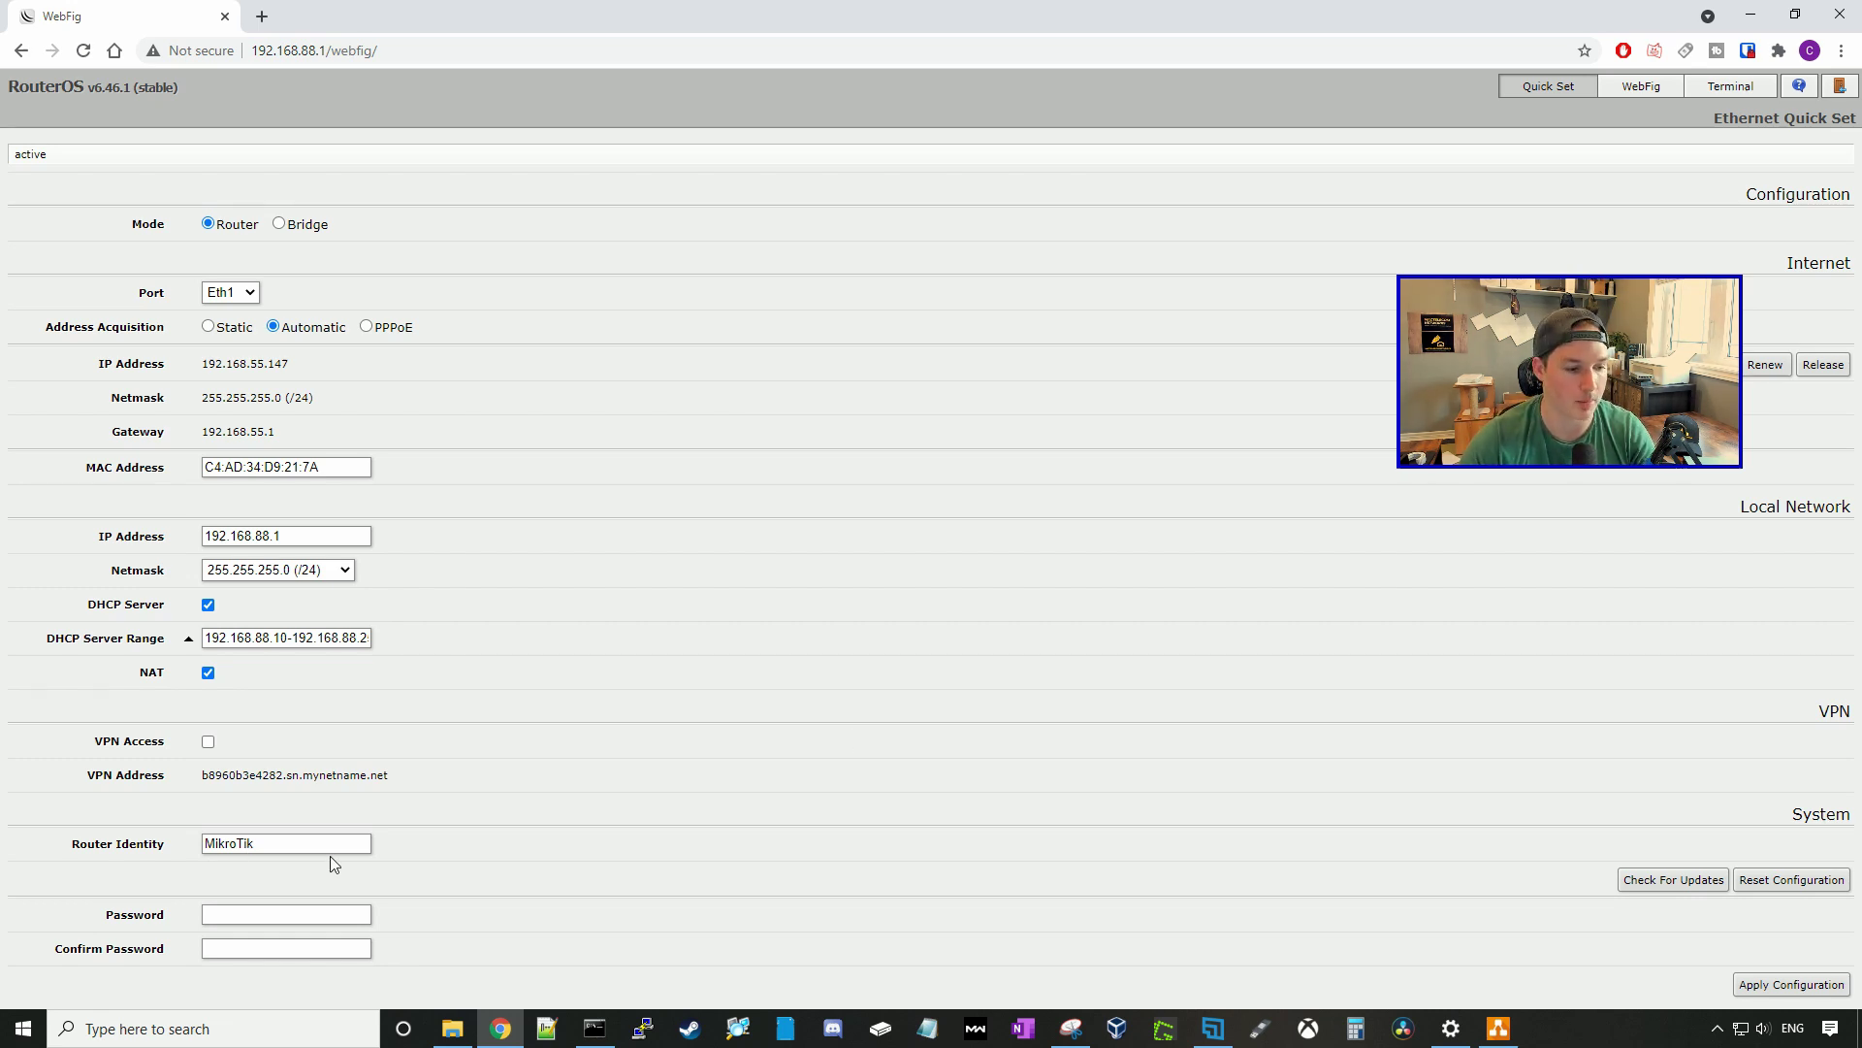
left_click(260, 914)
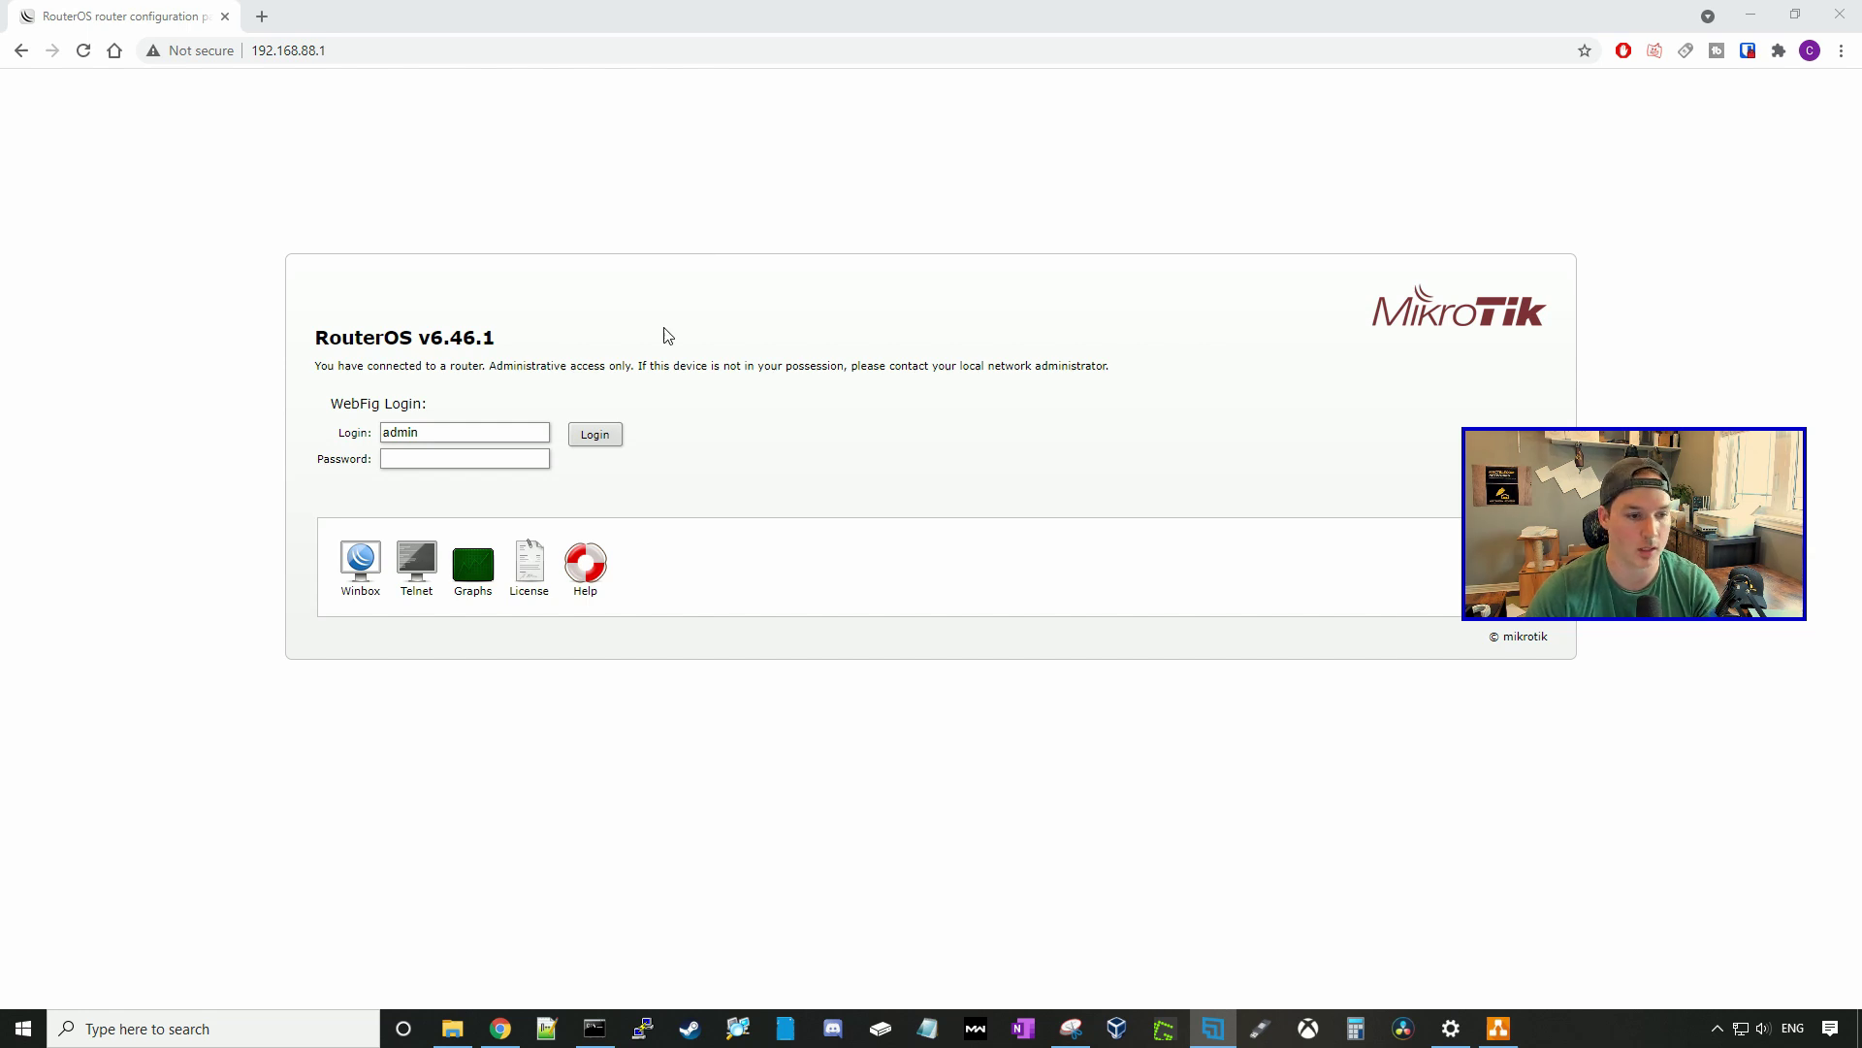
- Log in as admin with a blank password and show the full WebFig Interfaces list
key("alt+Tab")
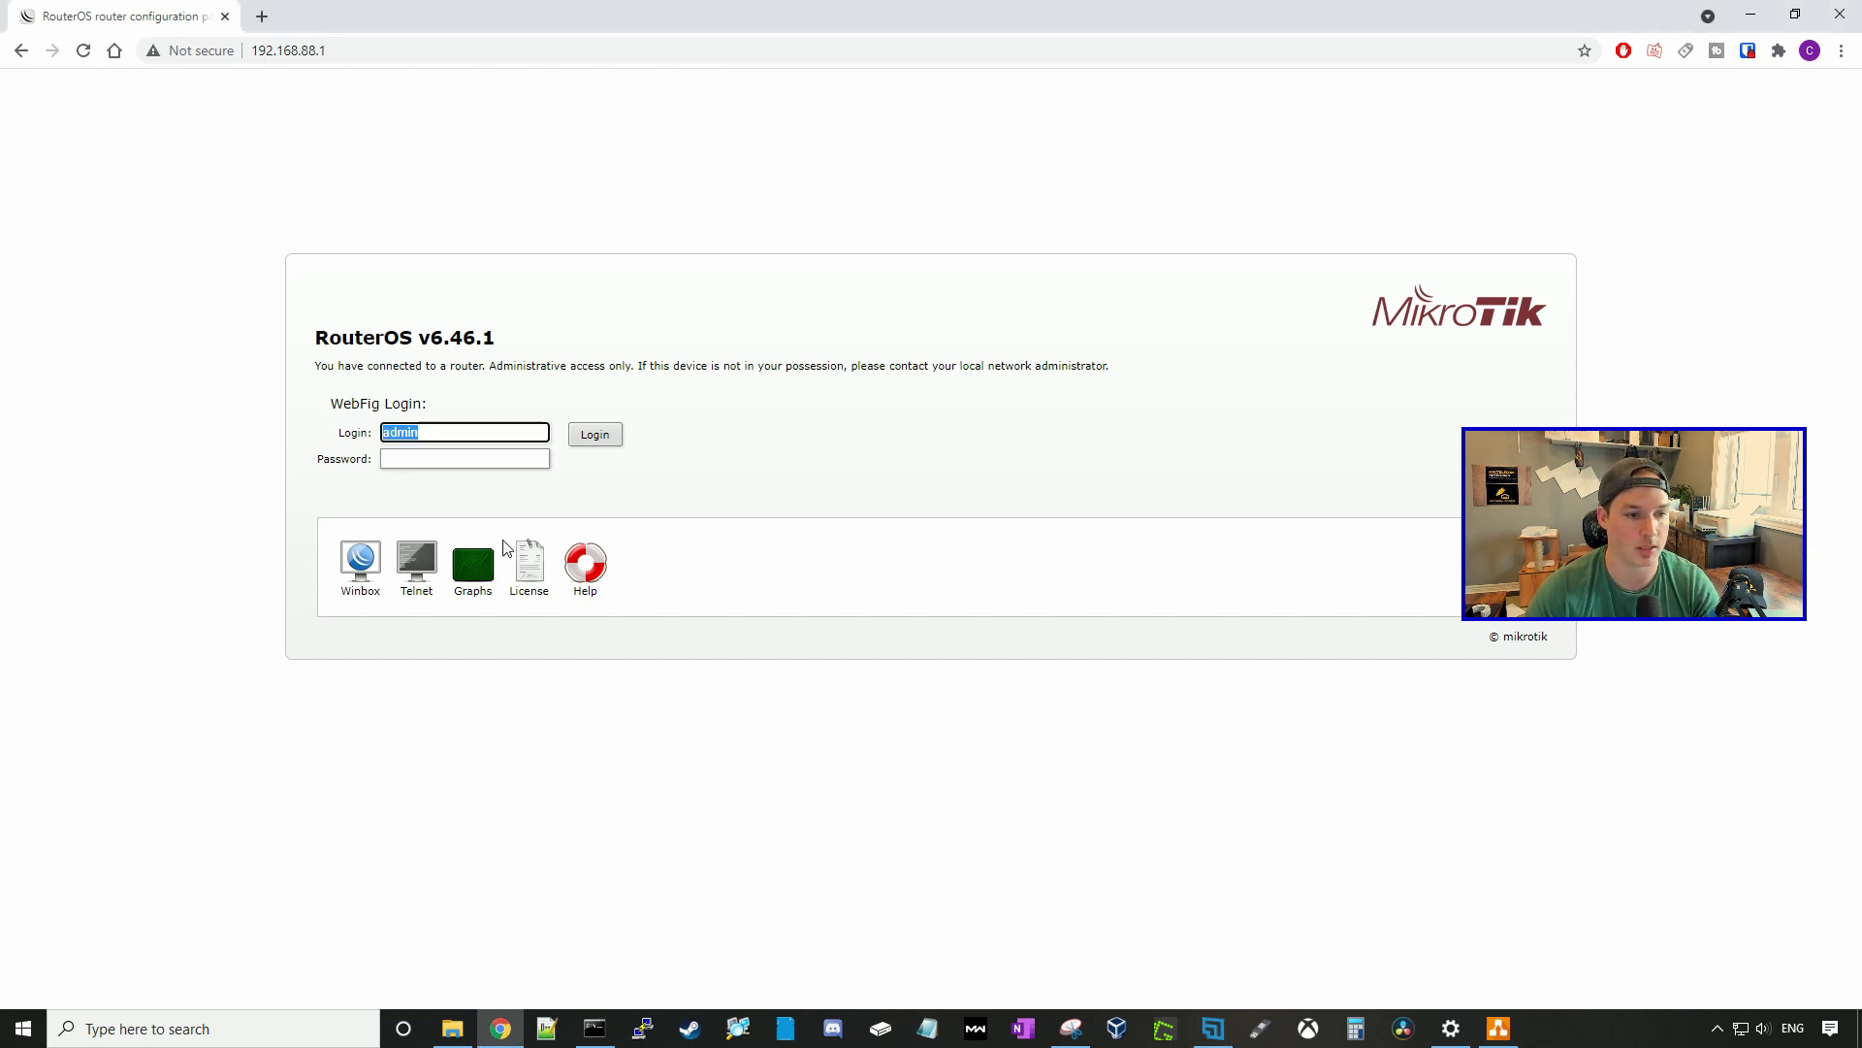
left_click(403, 463)
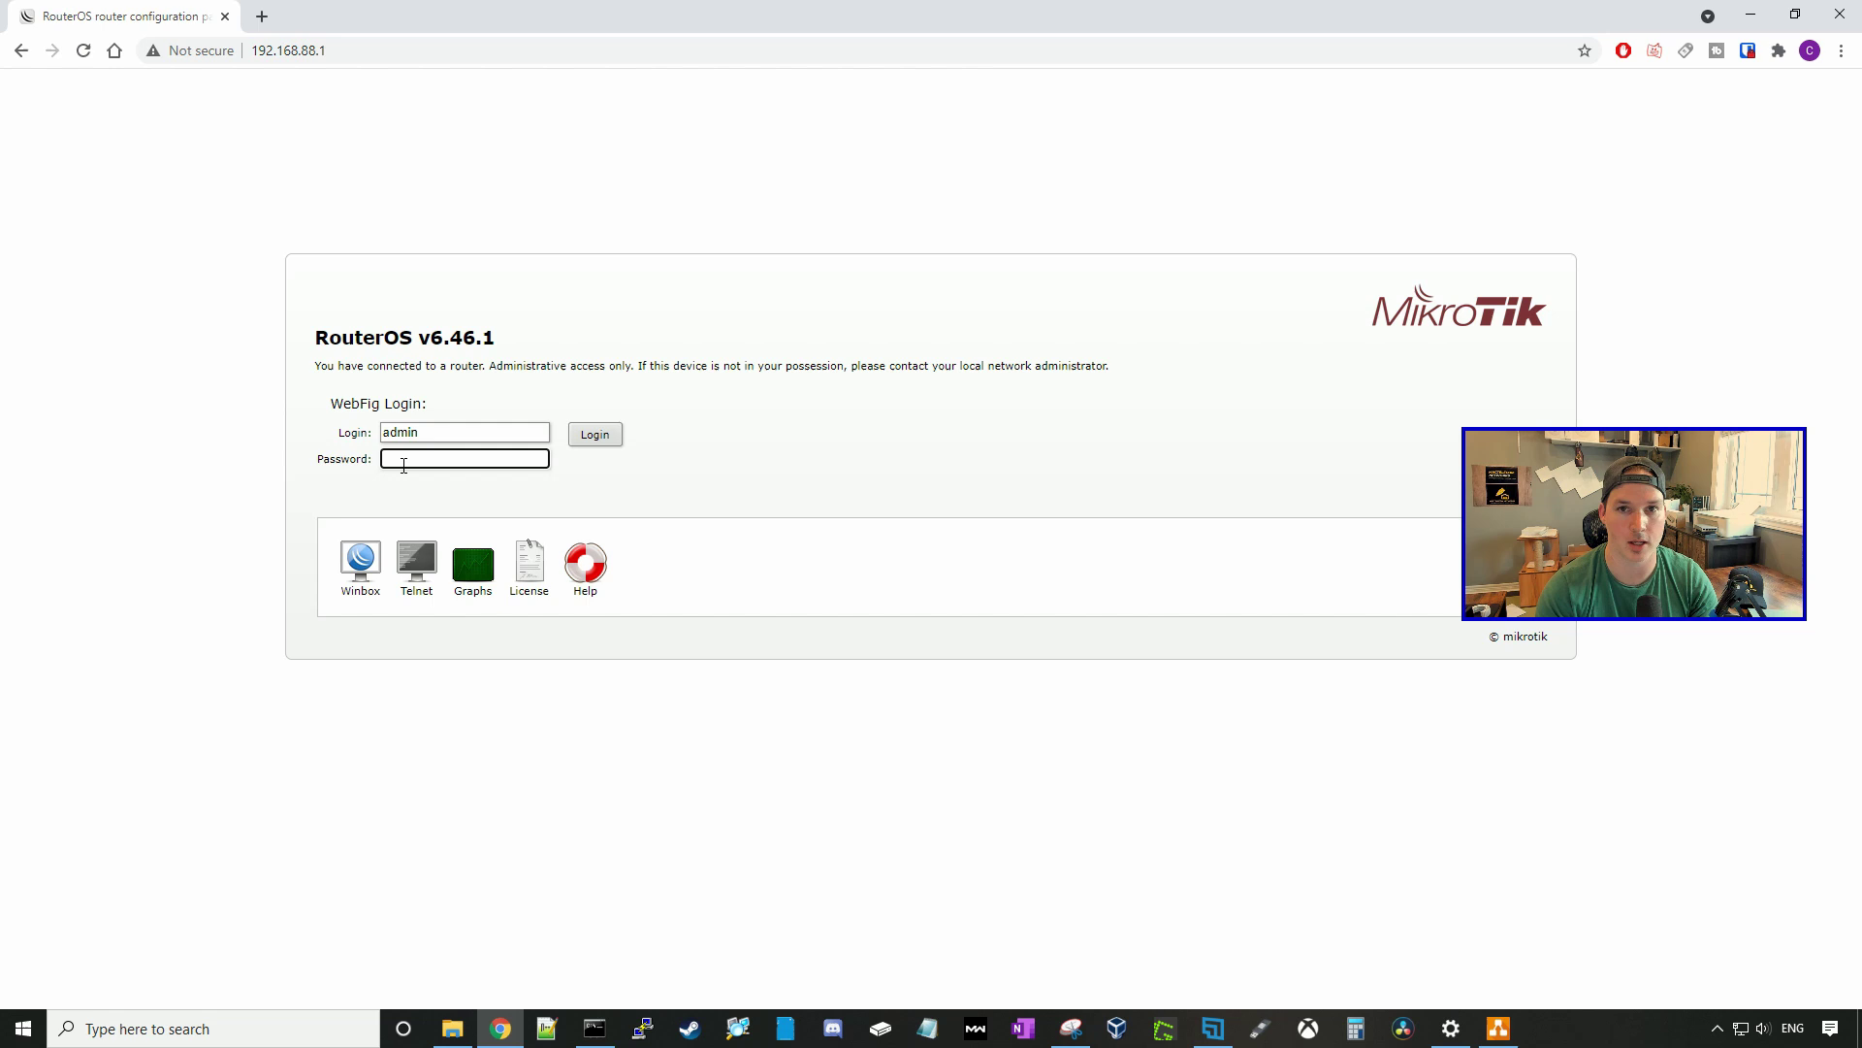
key("Return")
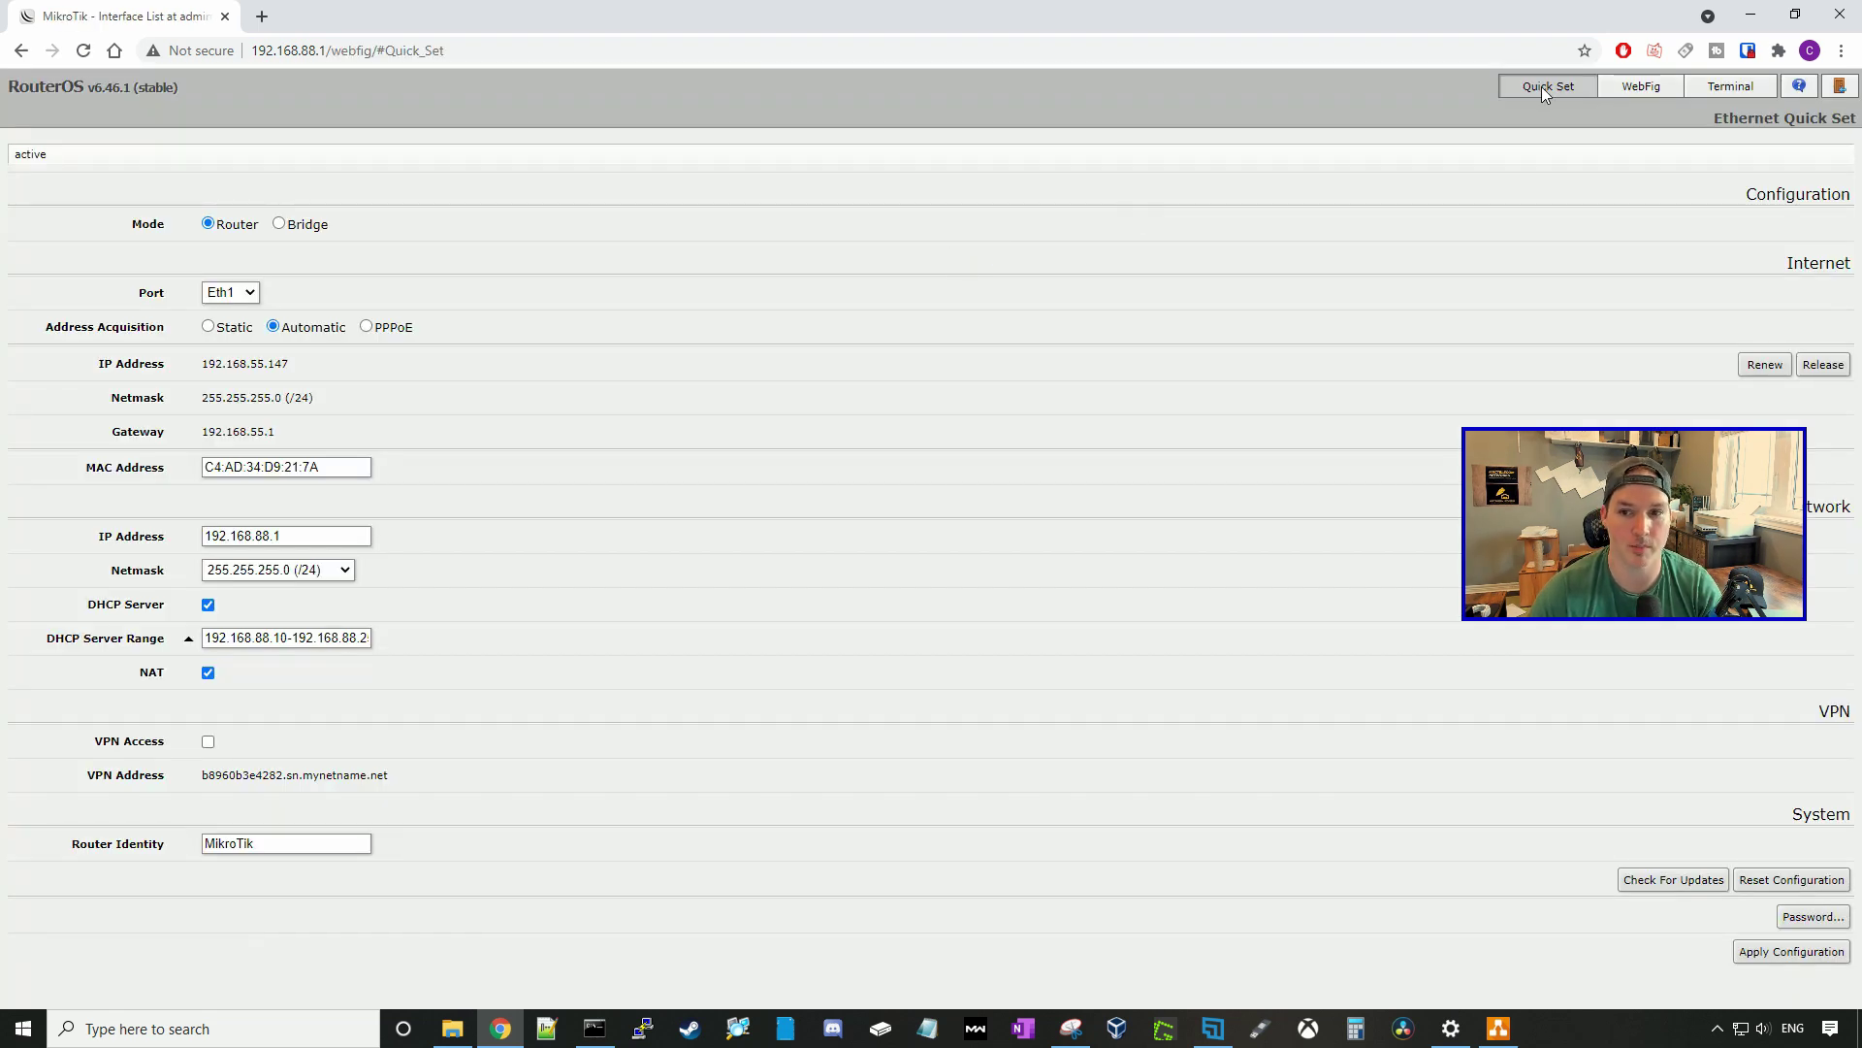
left_click(1638, 89)
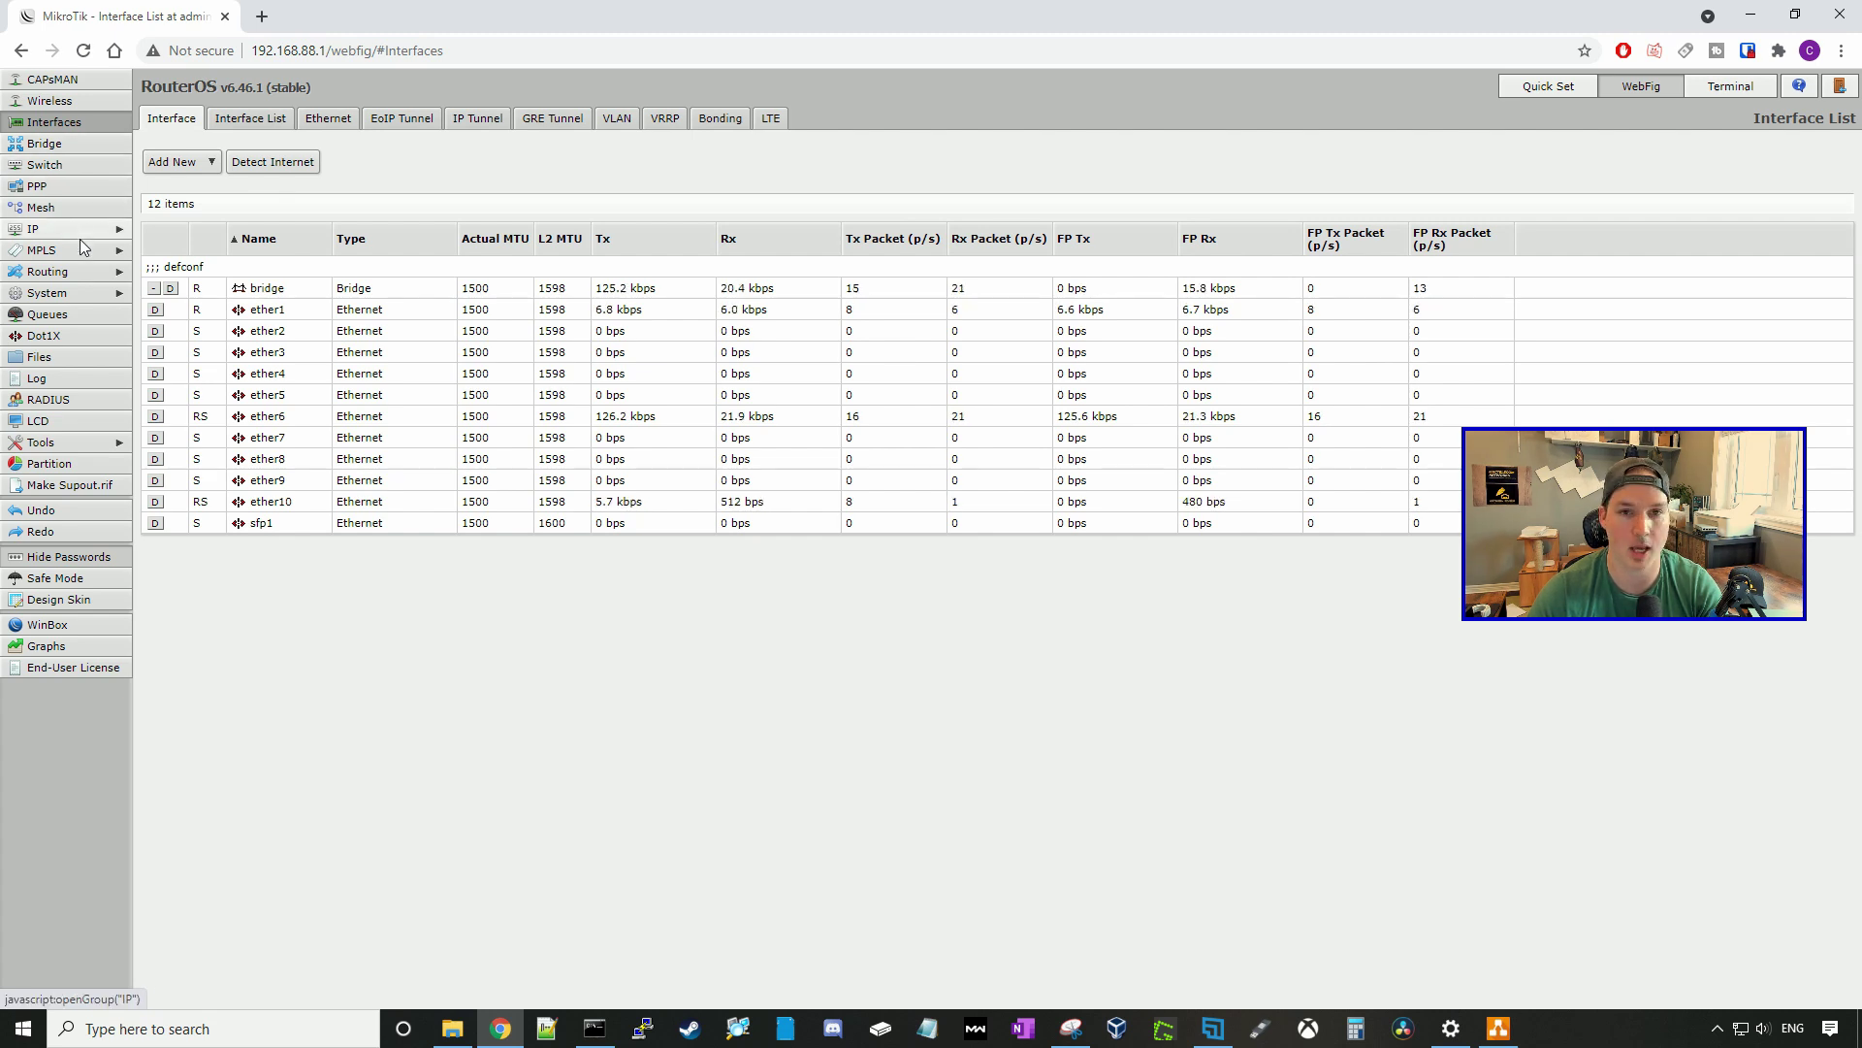
- Expand the Routing and IP menus, check the diagram, and start a new VLAN interface
left_click(83, 272)
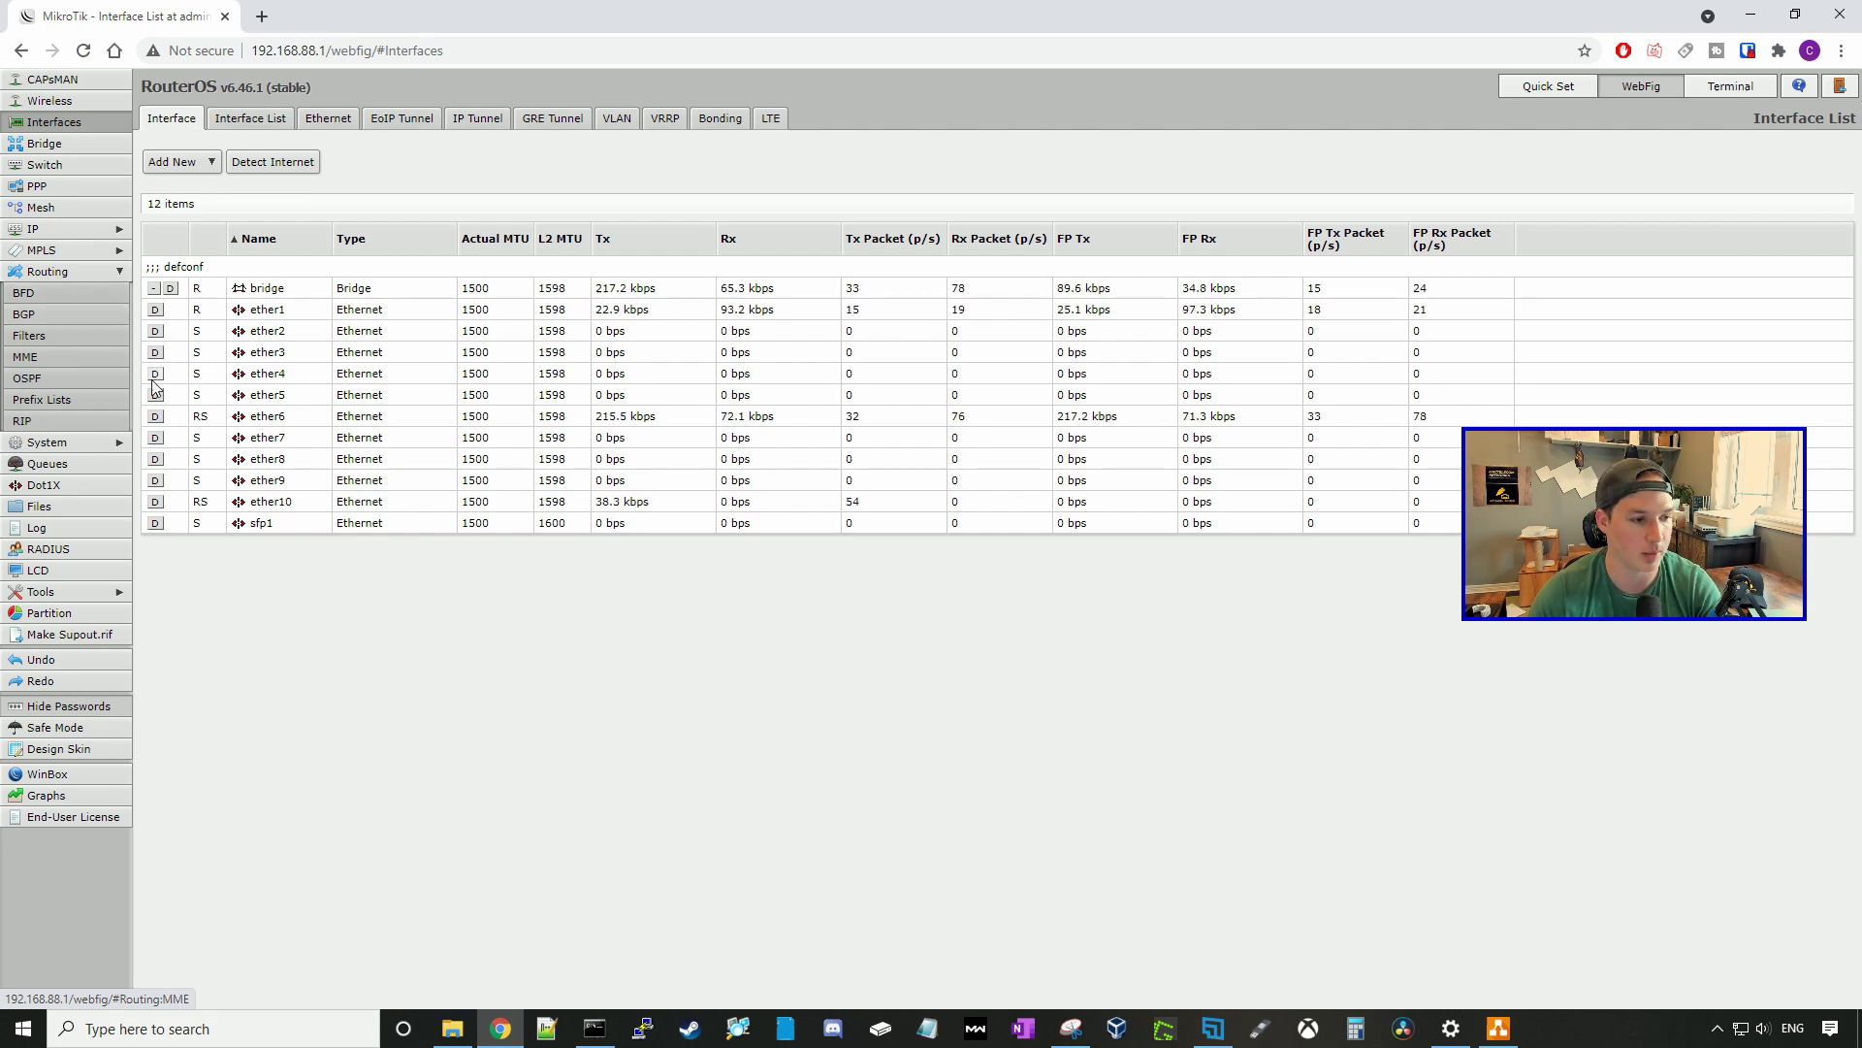
left_click(49, 229)
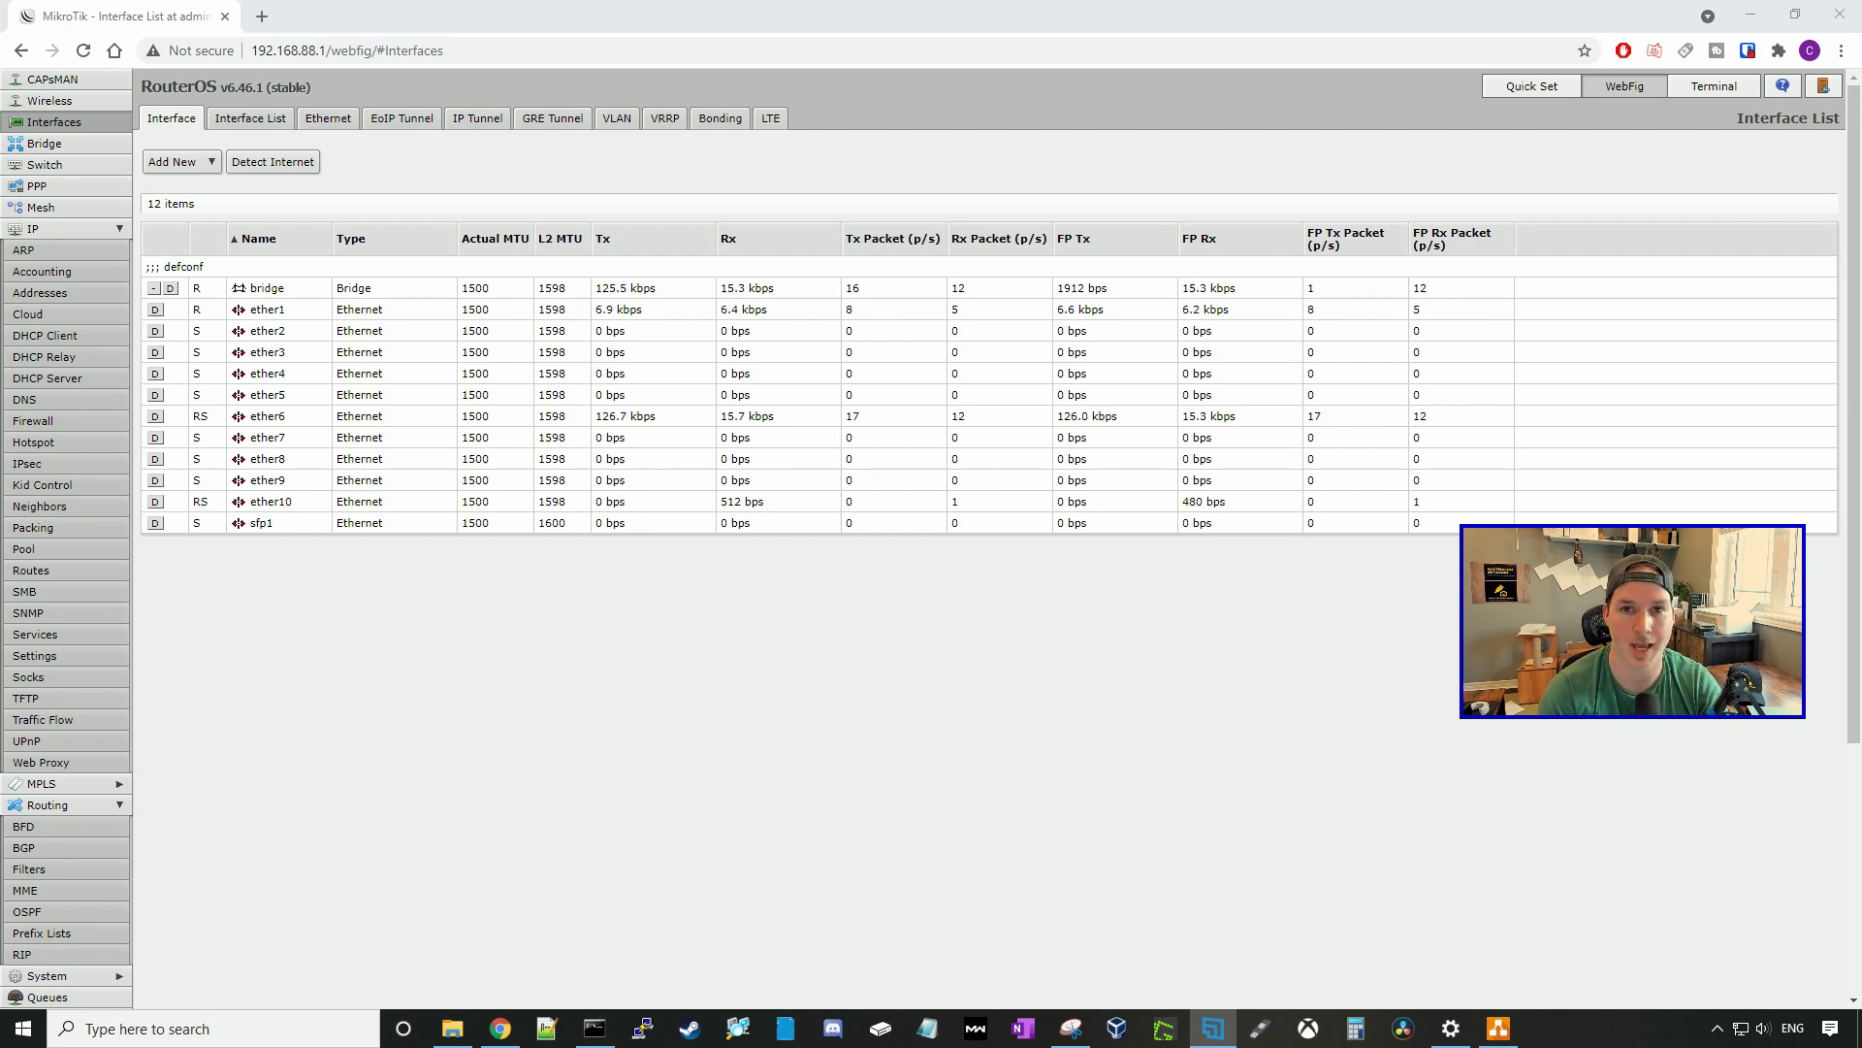
key("alt+Tab")
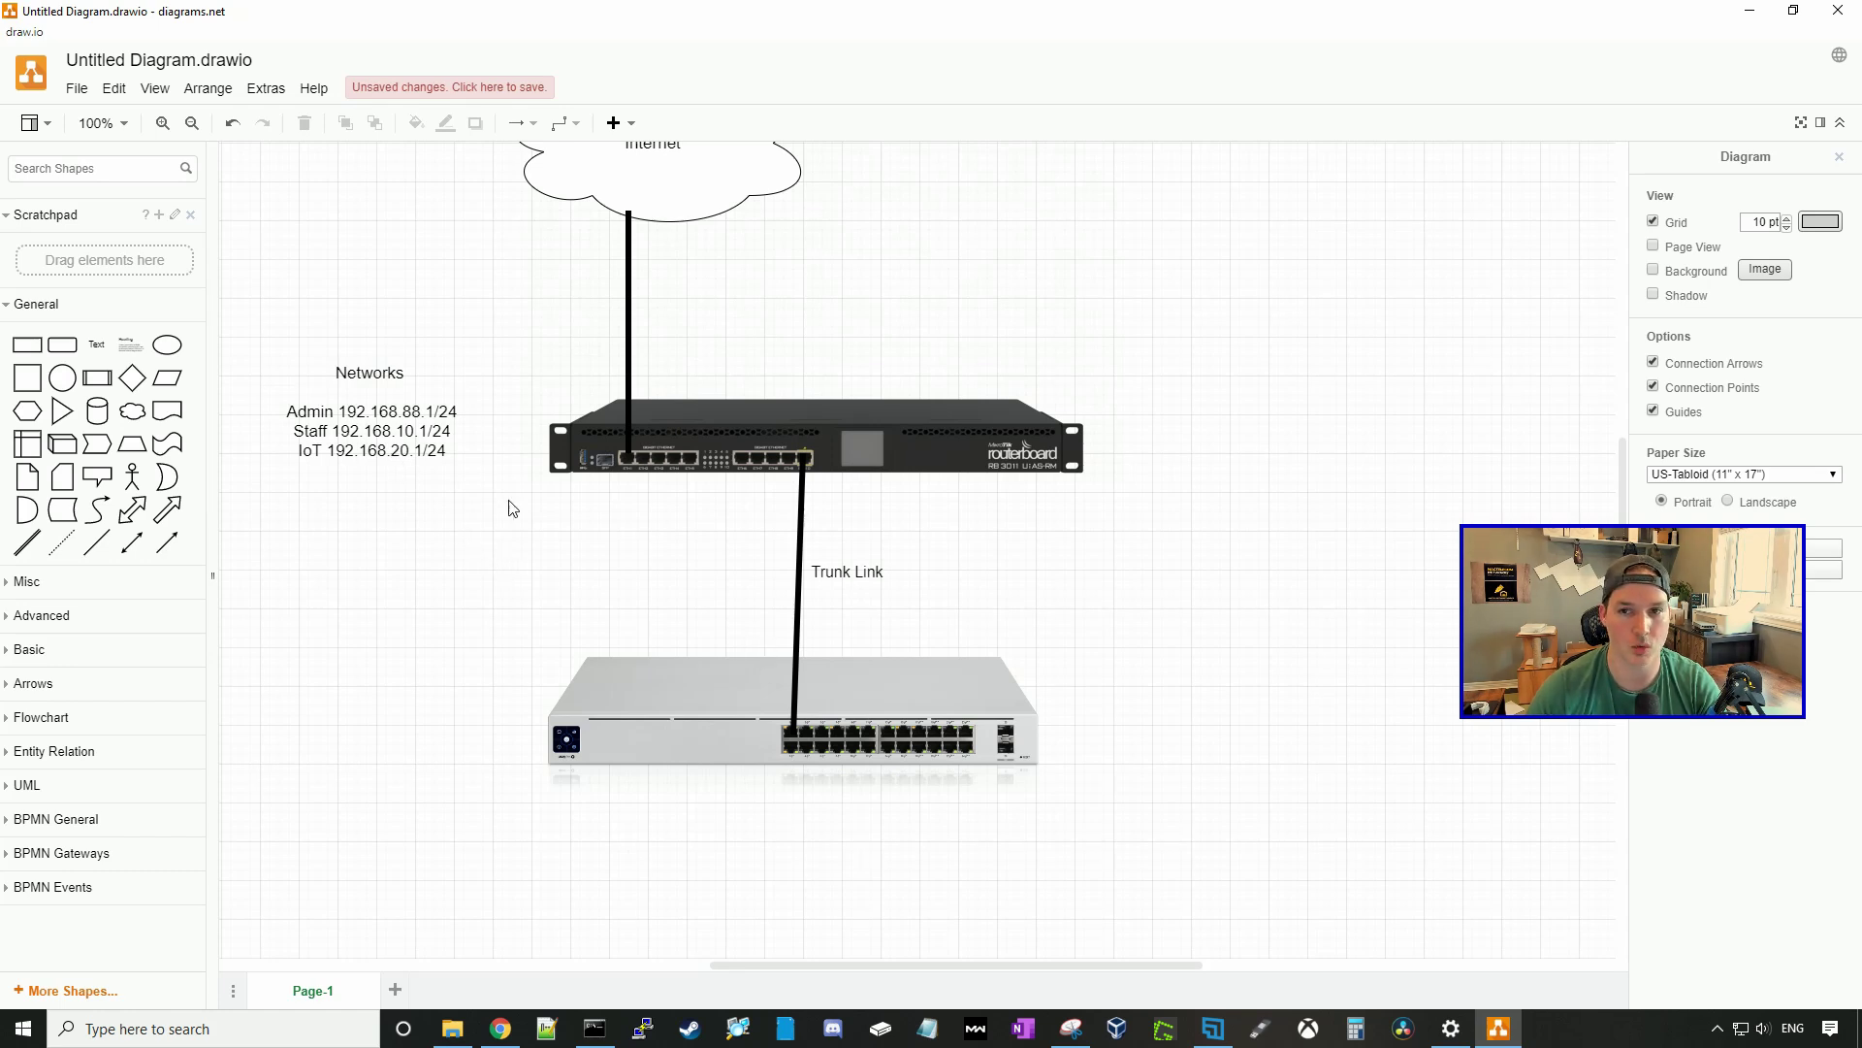
key("alt+Tab")
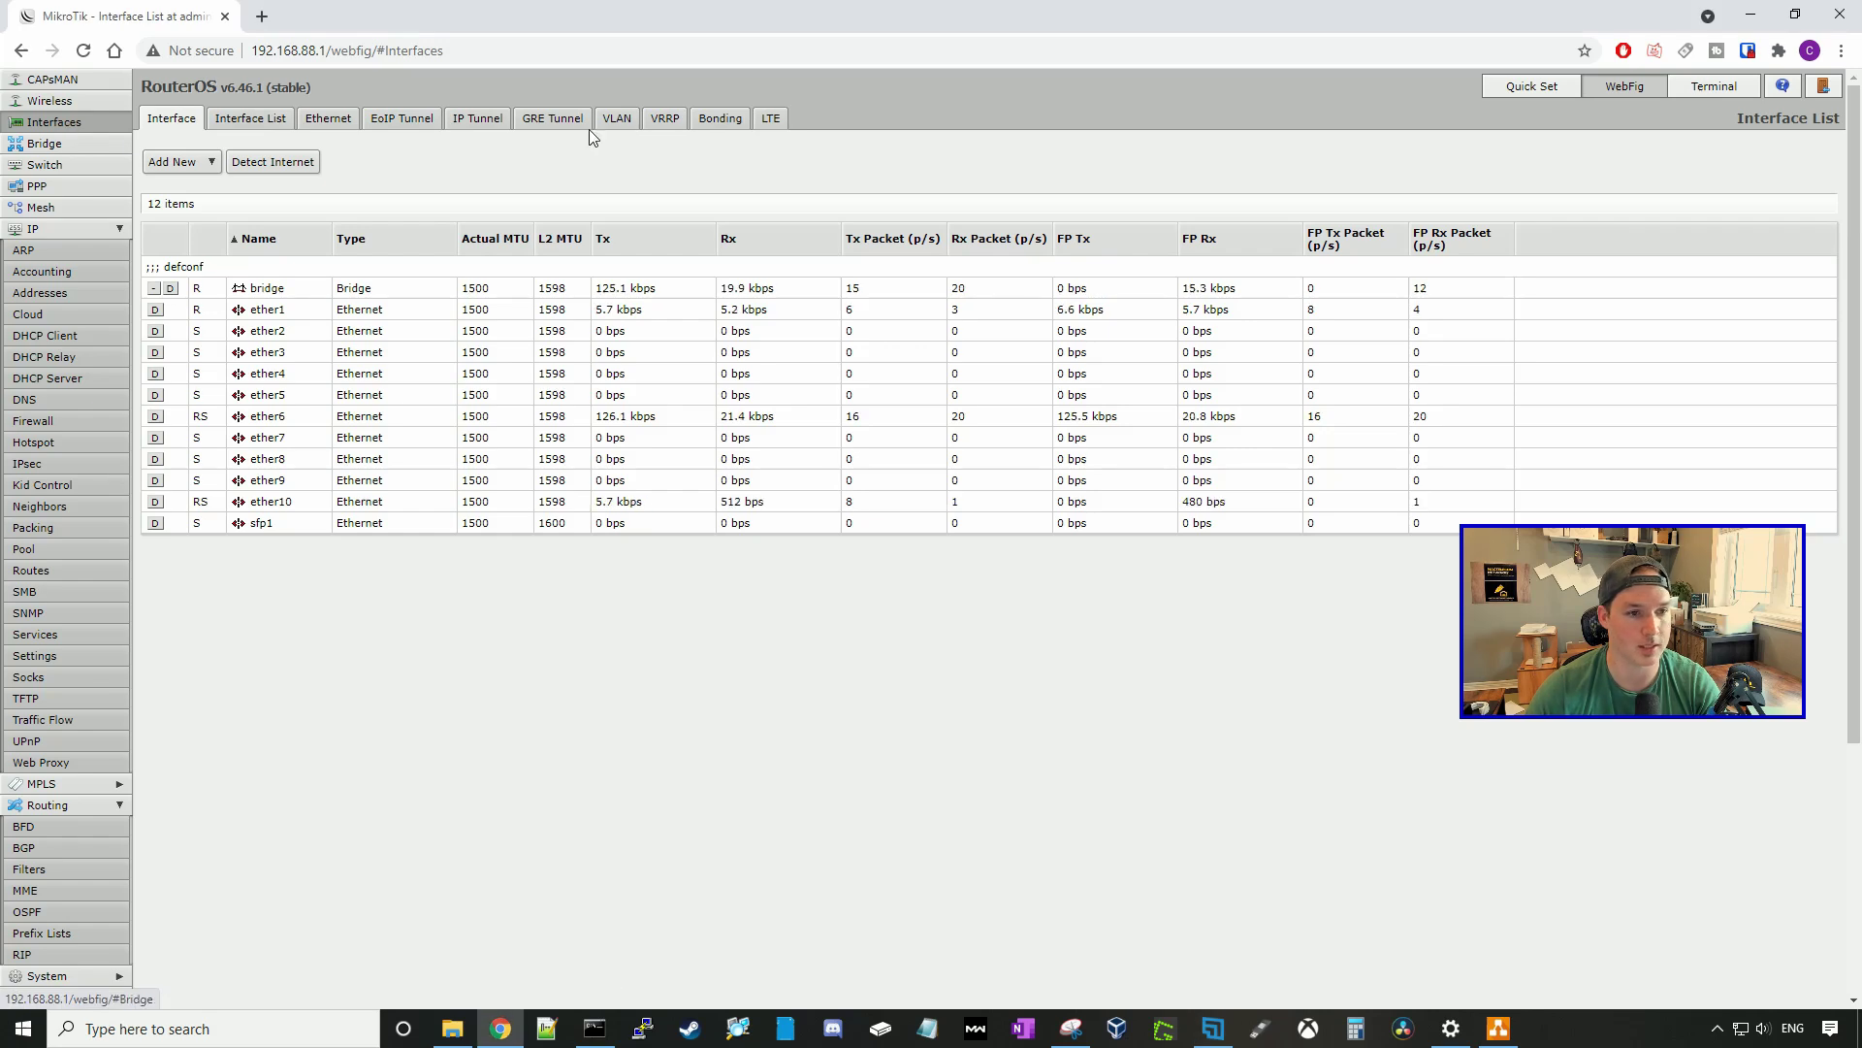
left_click(625, 124)
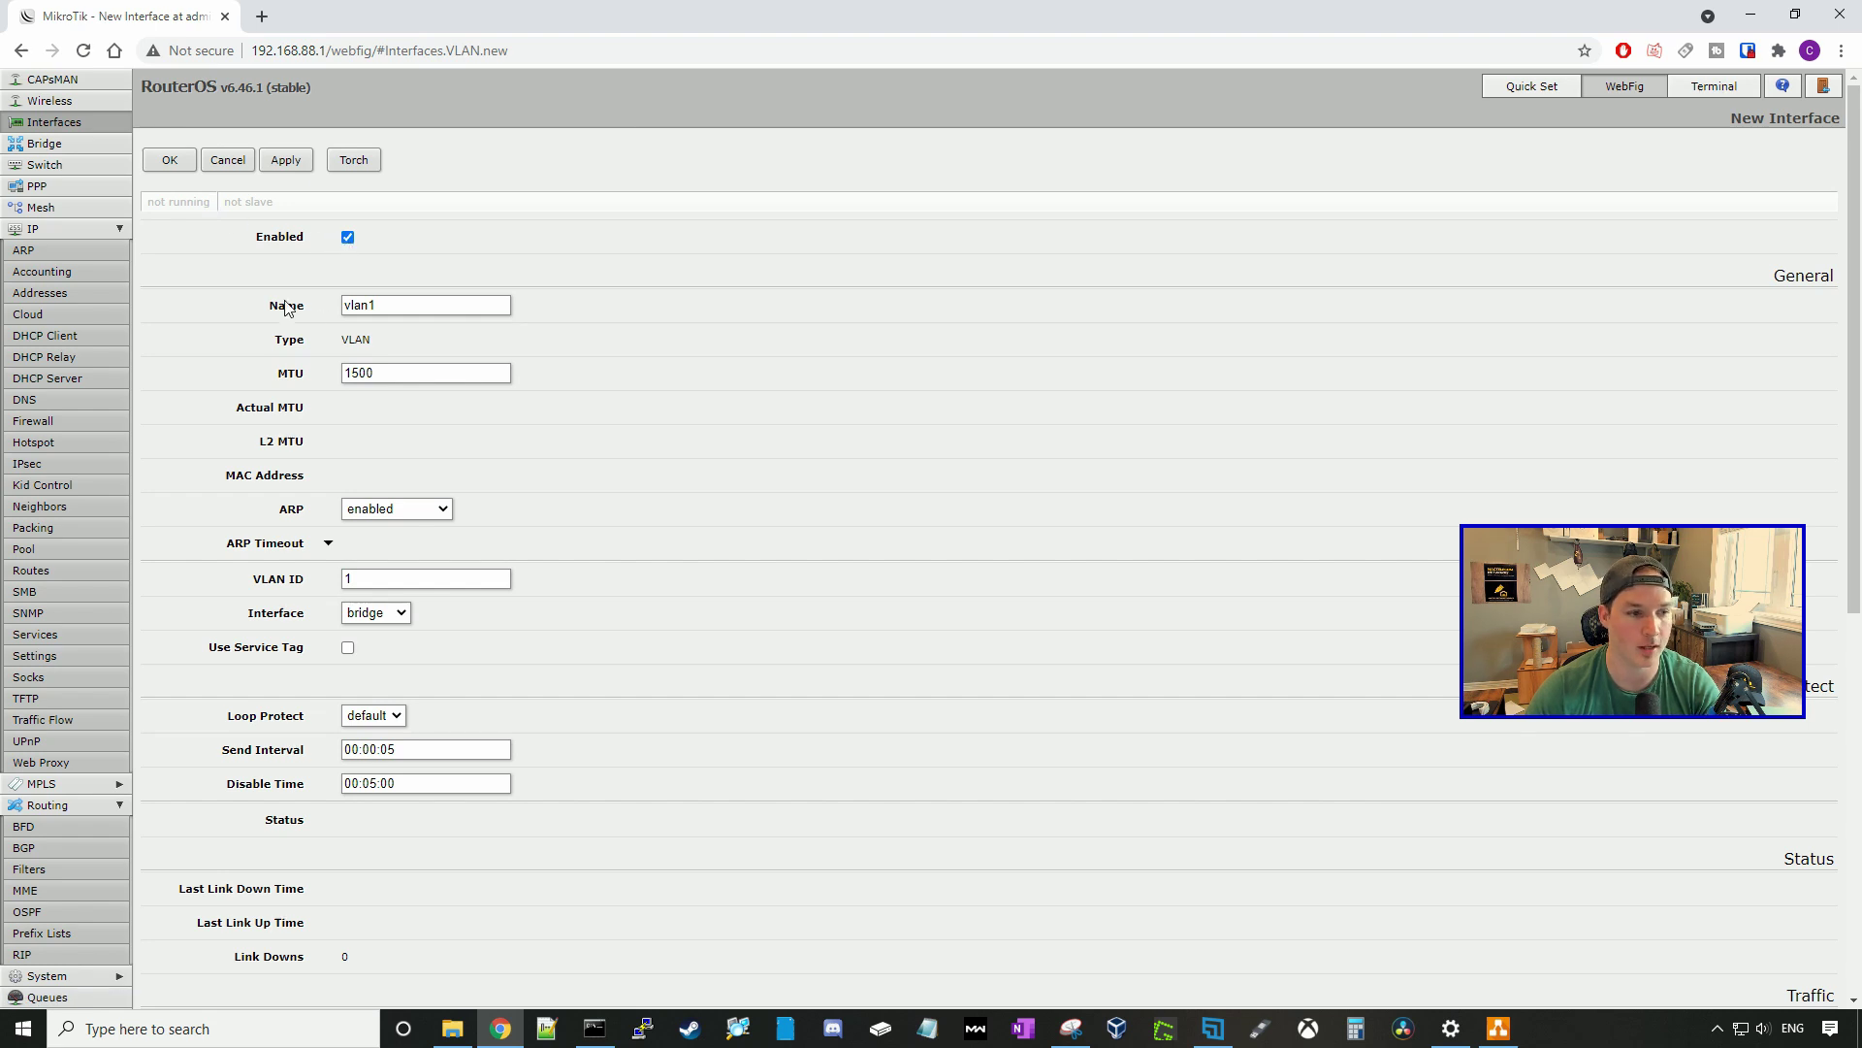
- Create the Staff VLAN interface with VLAN ID 10 on ether10
double_click(378, 303)
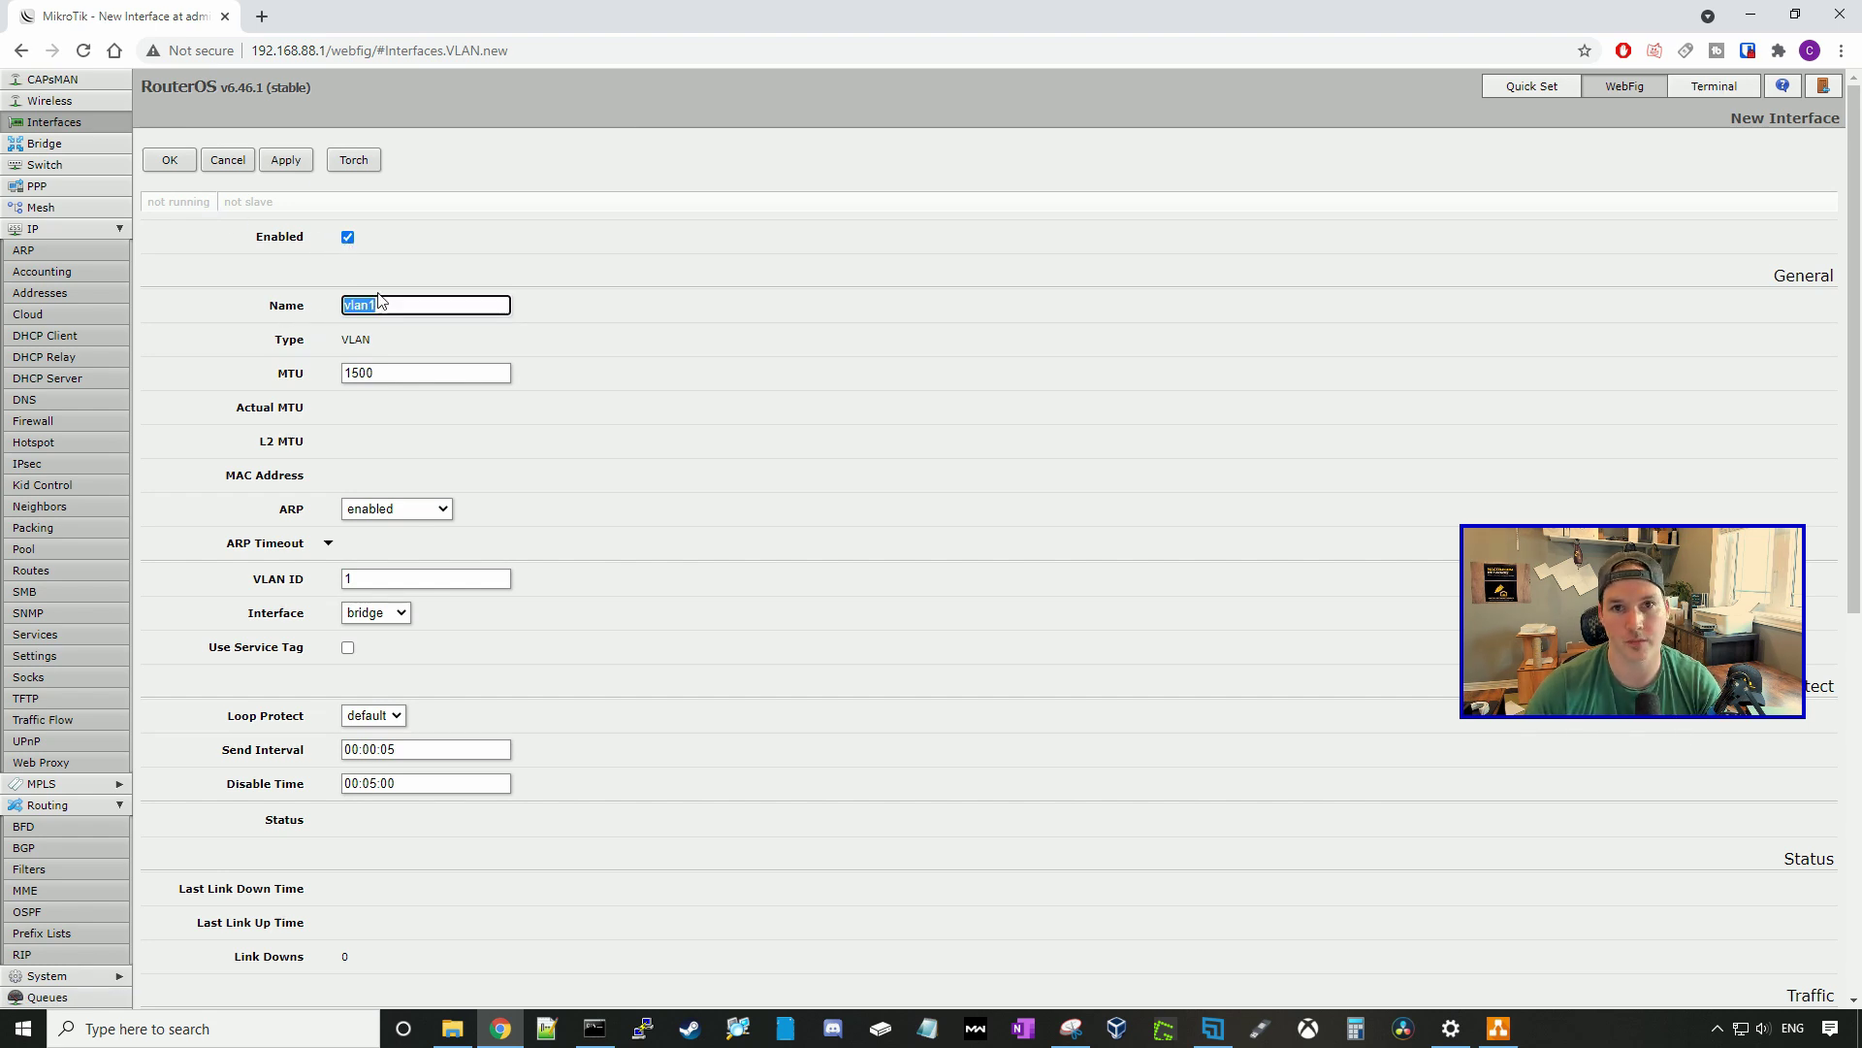
type("Staff")
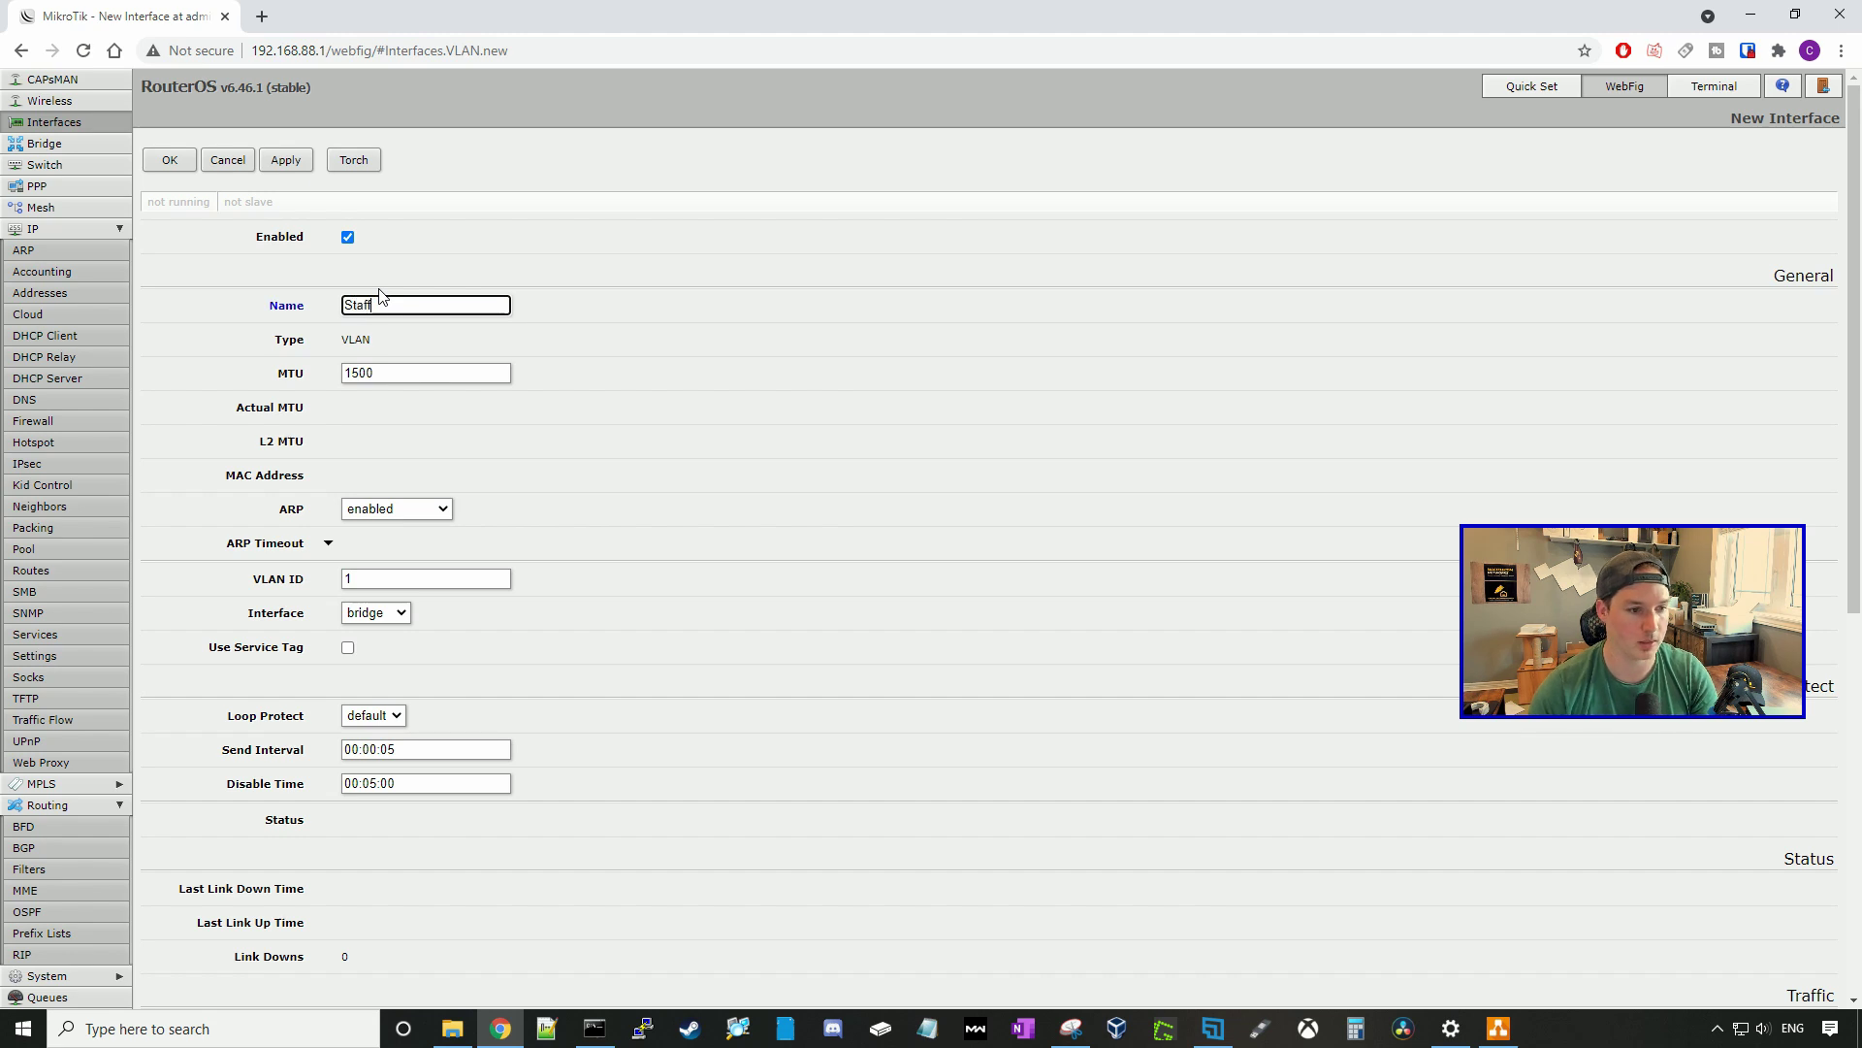
left_click(367, 579)
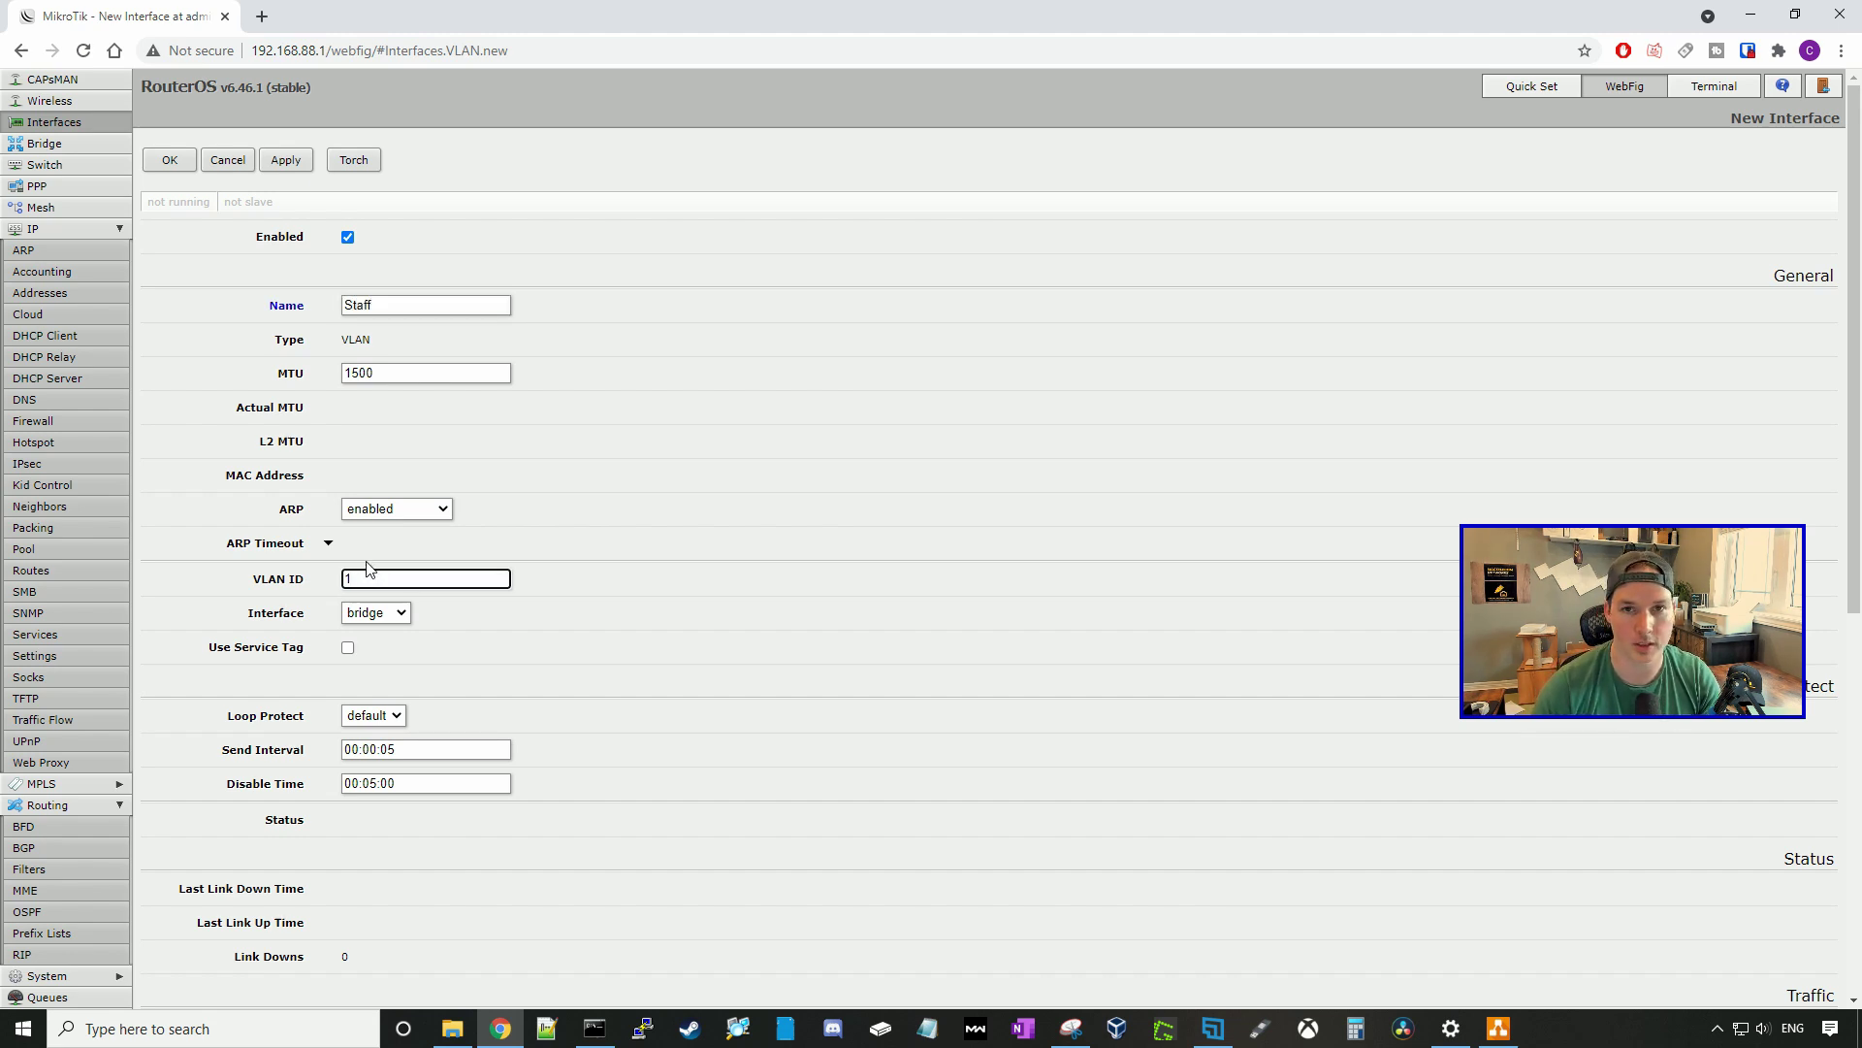
type("0")
left_click(393, 613)
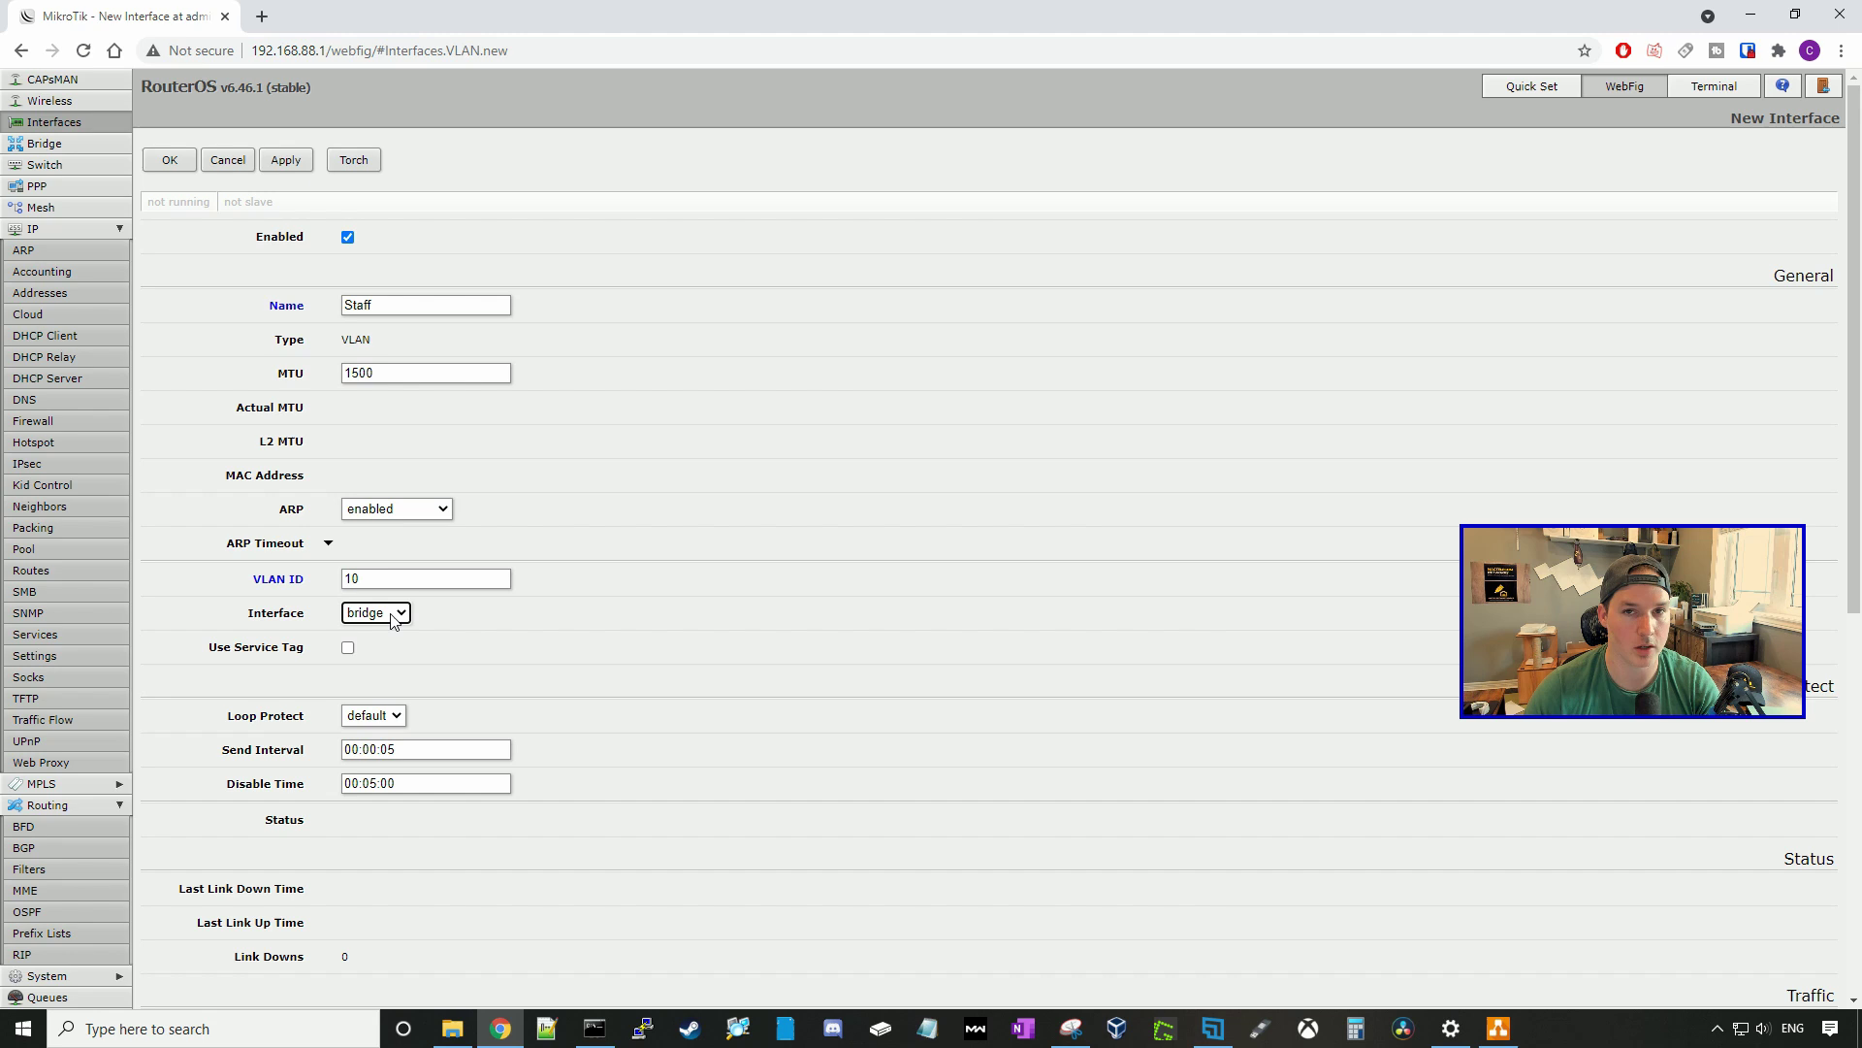
left_click(390, 613)
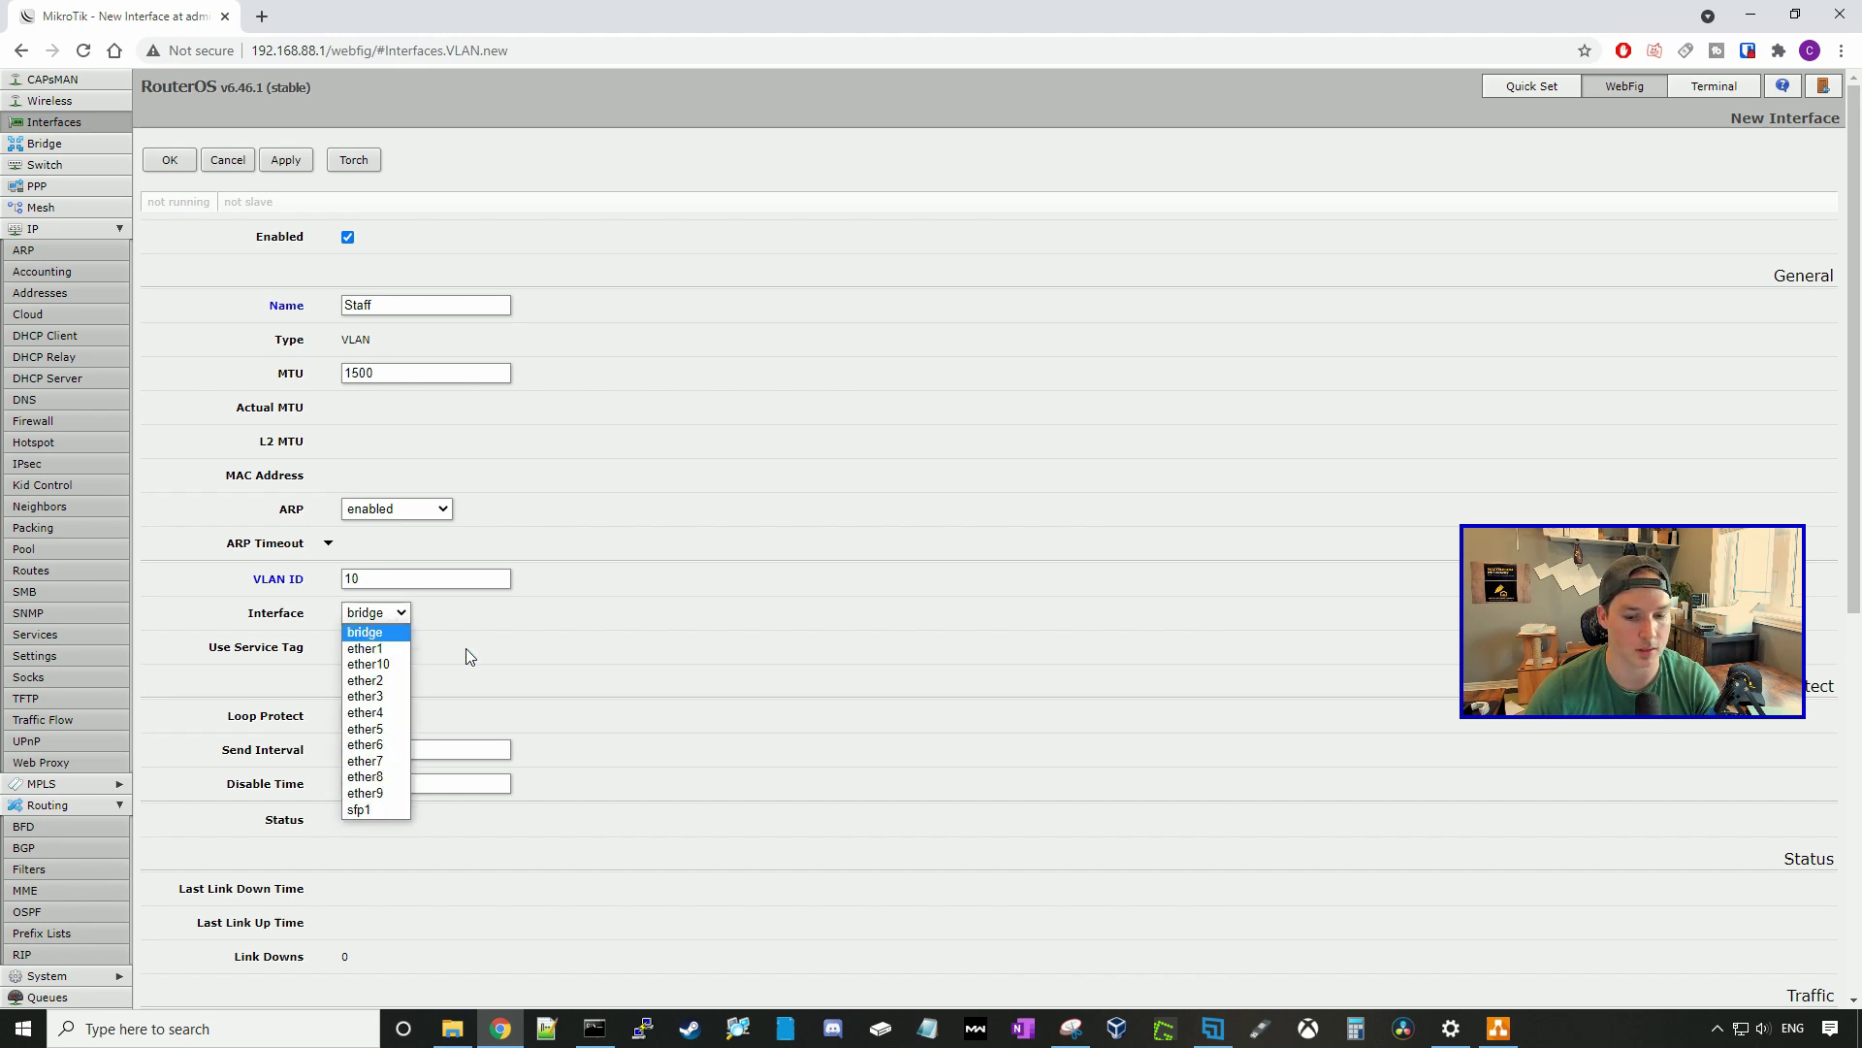
left_click(1363, 834)
left_click(1501, 1027)
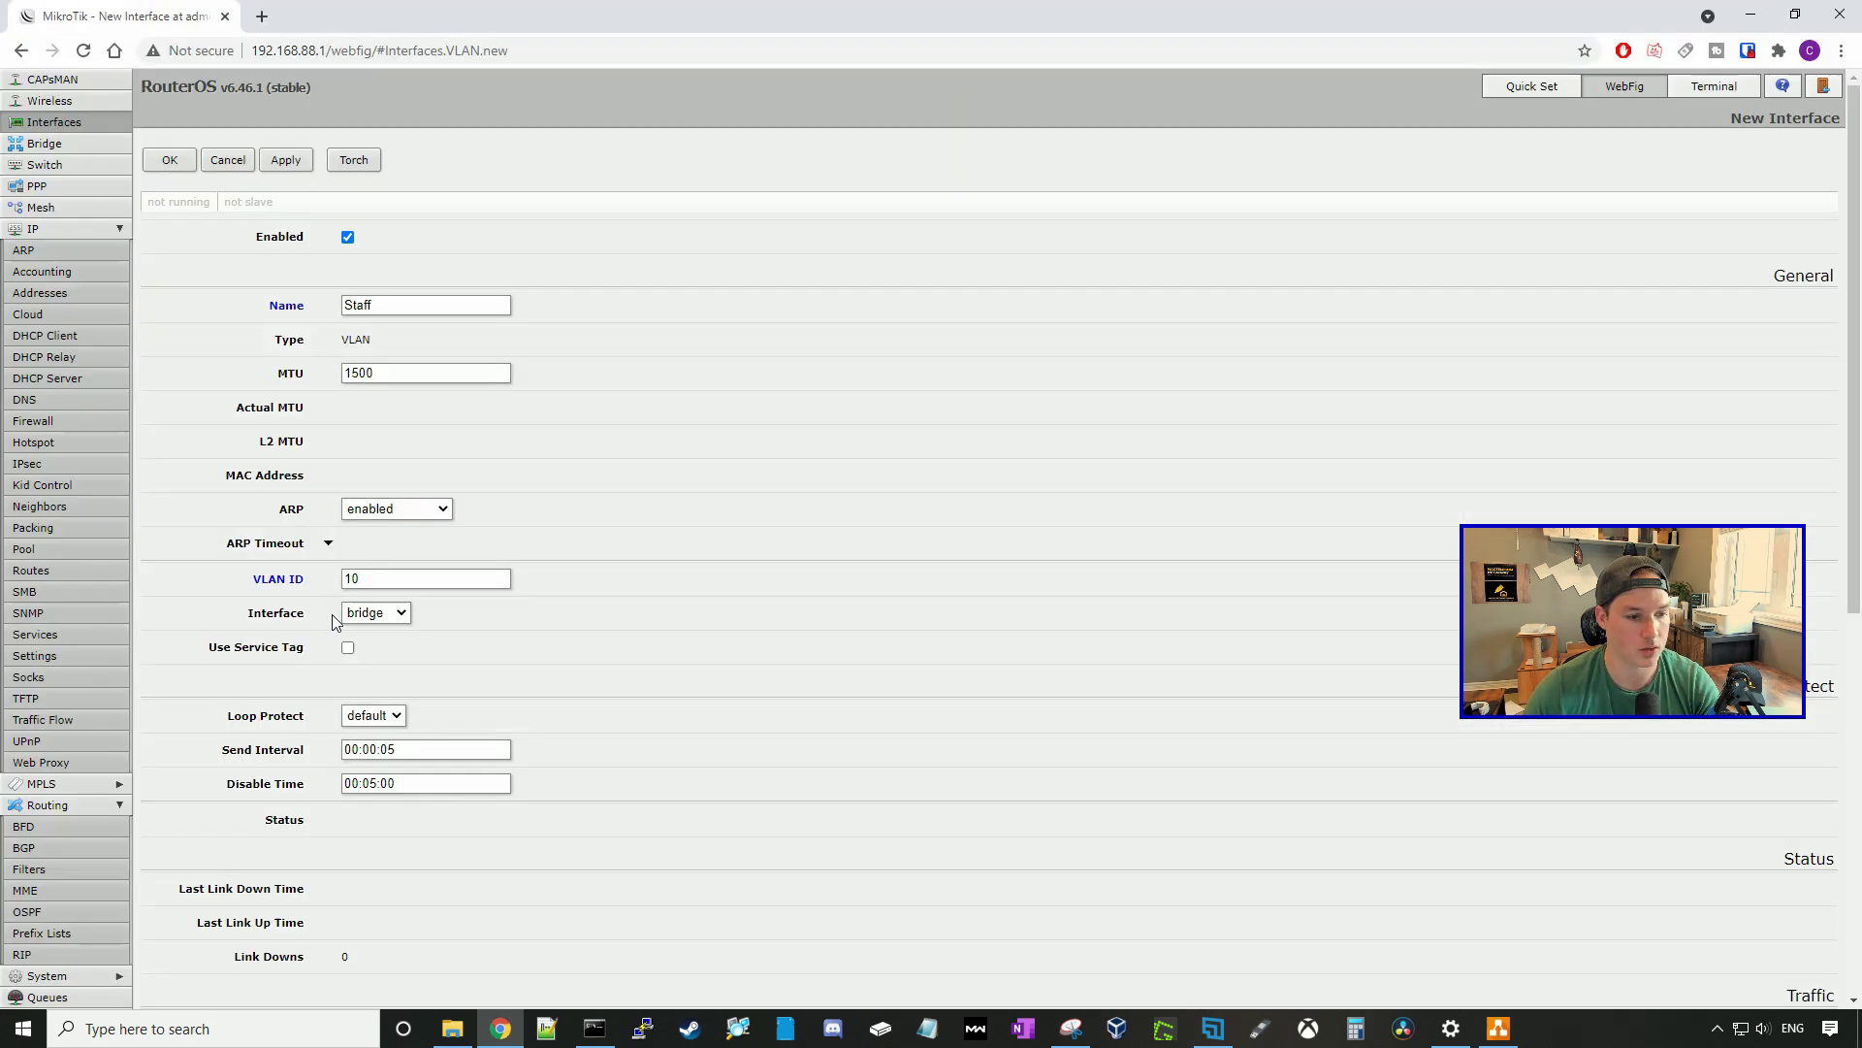
left_click(377, 613)
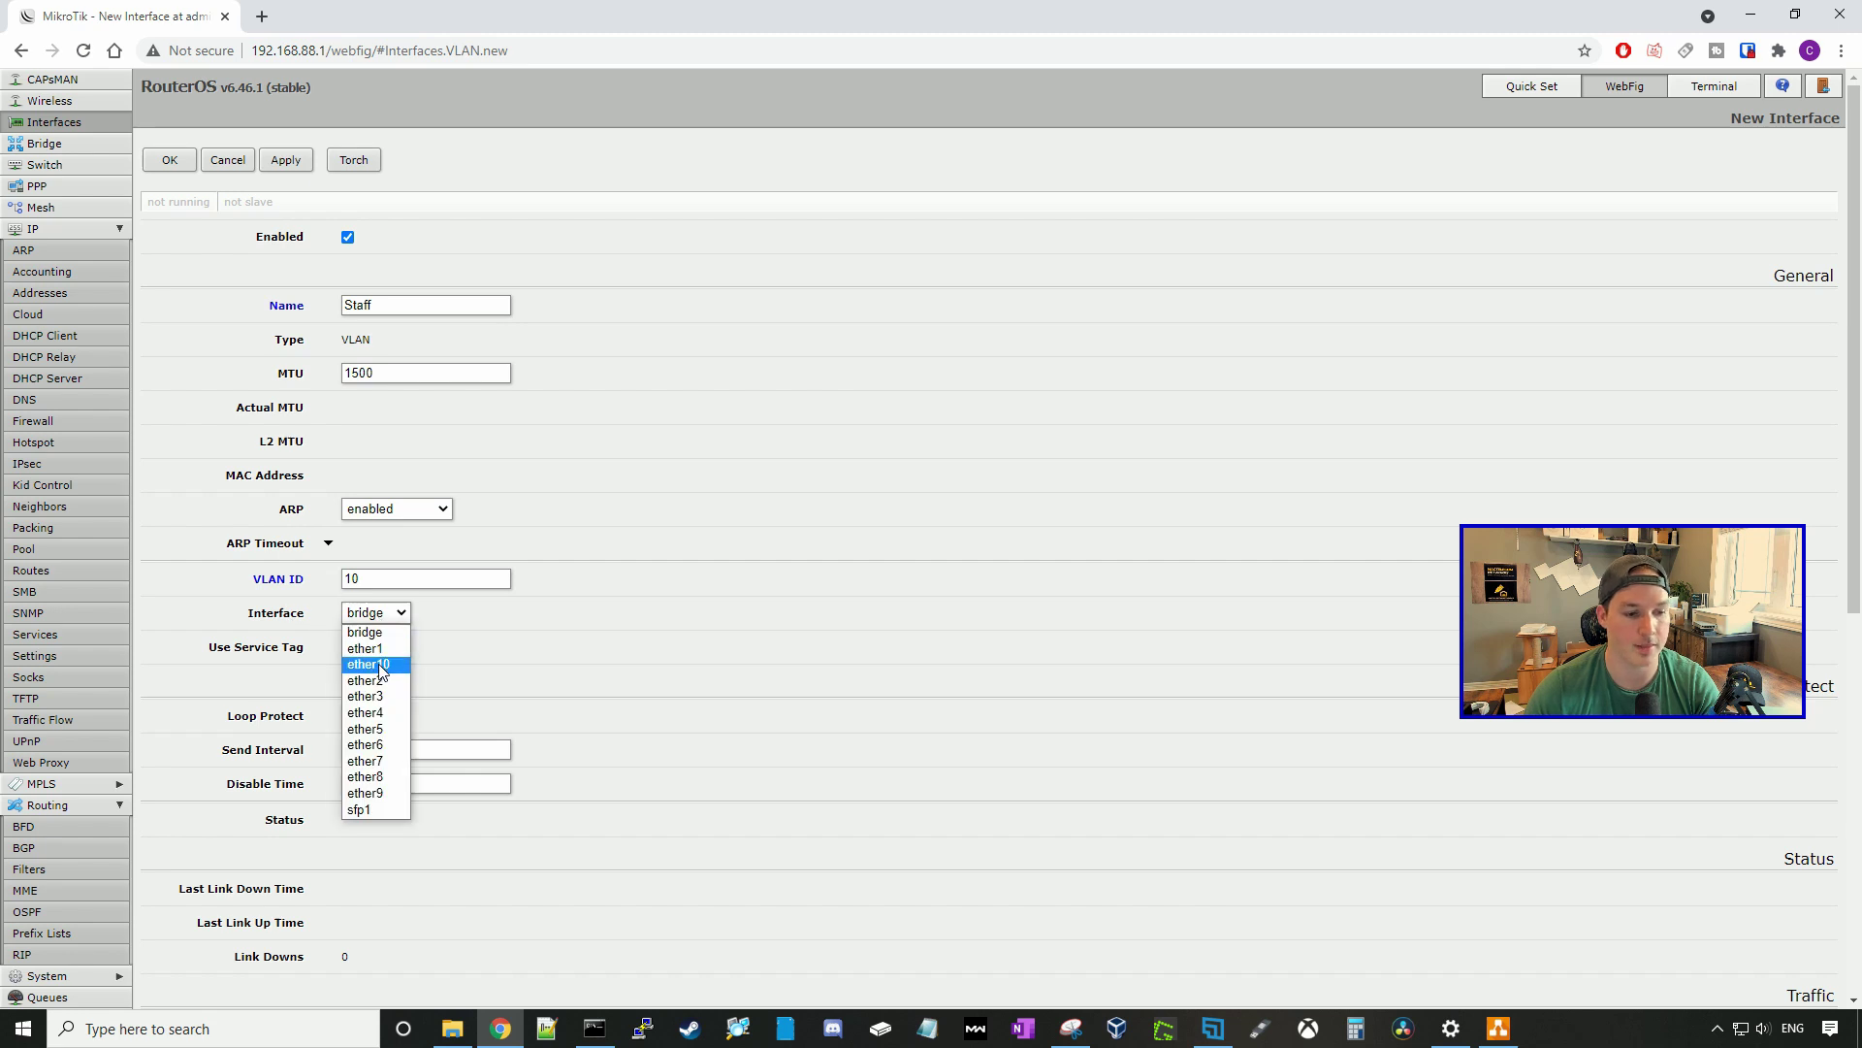
left_click(380, 665)
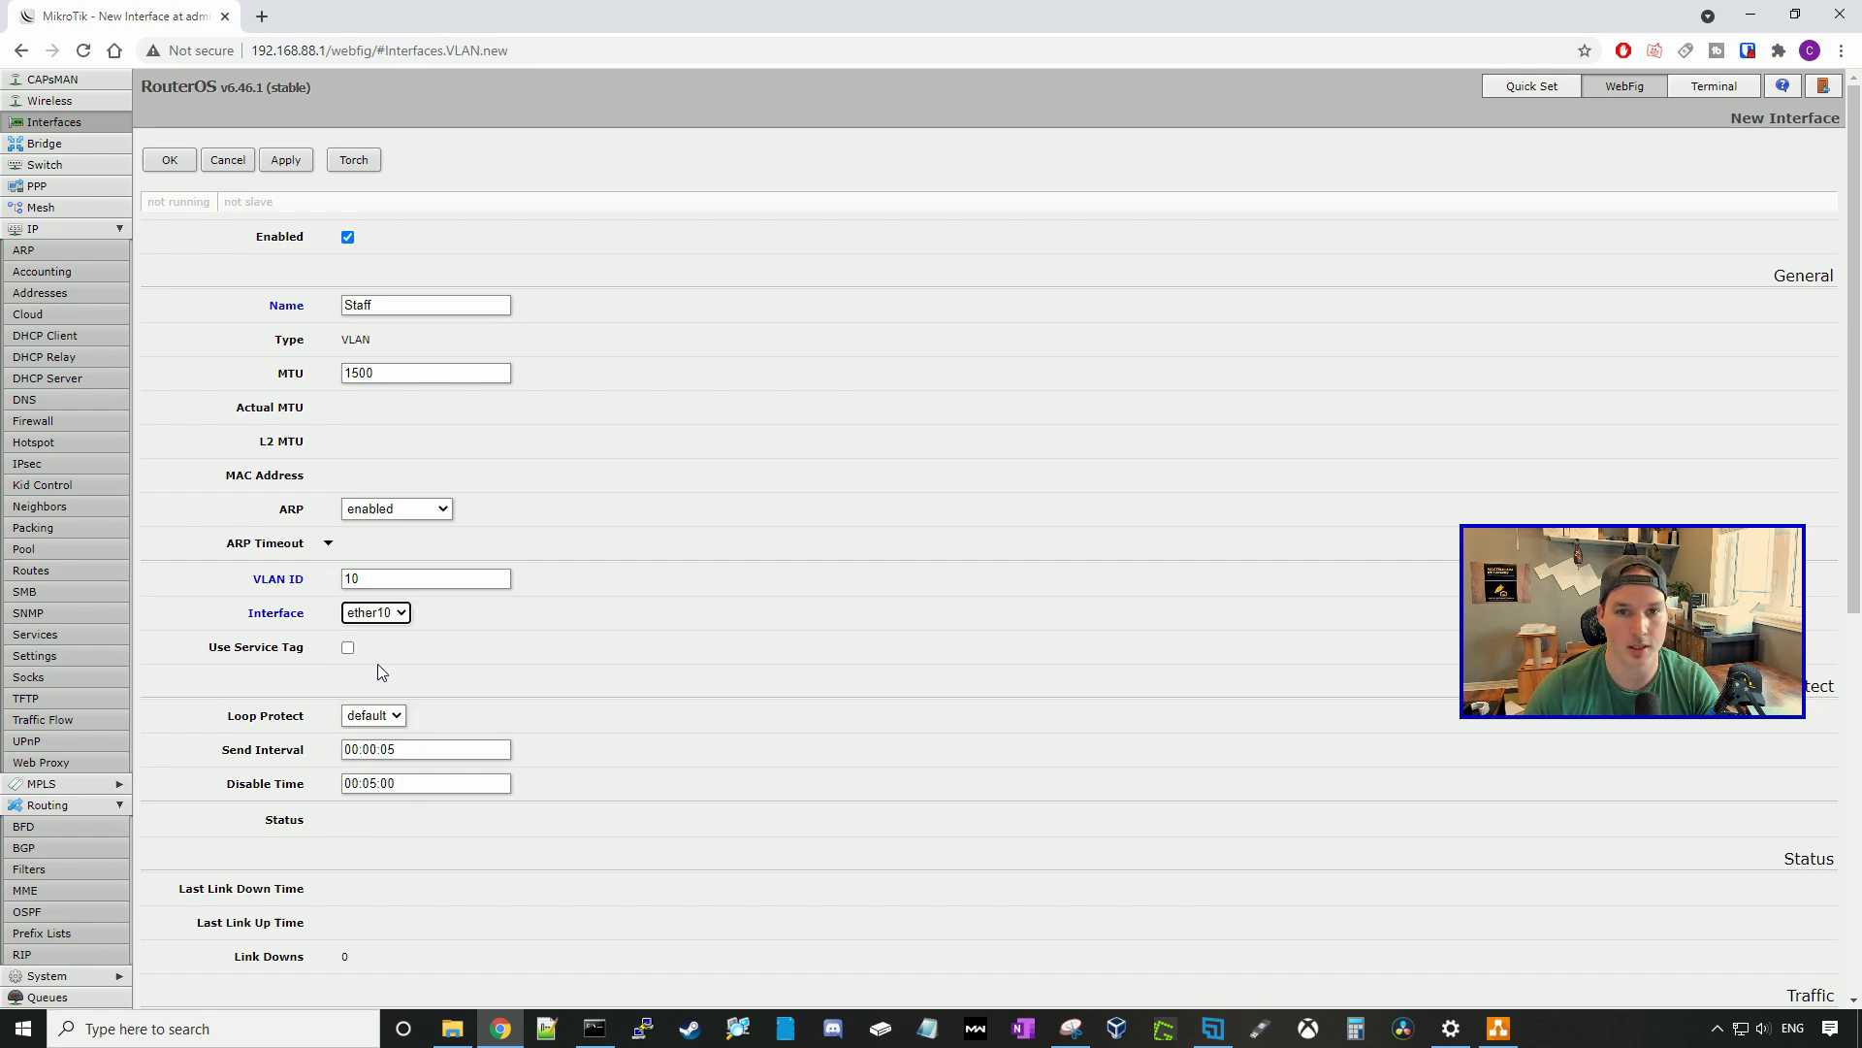
left_click(296, 166)
left_click(171, 163)
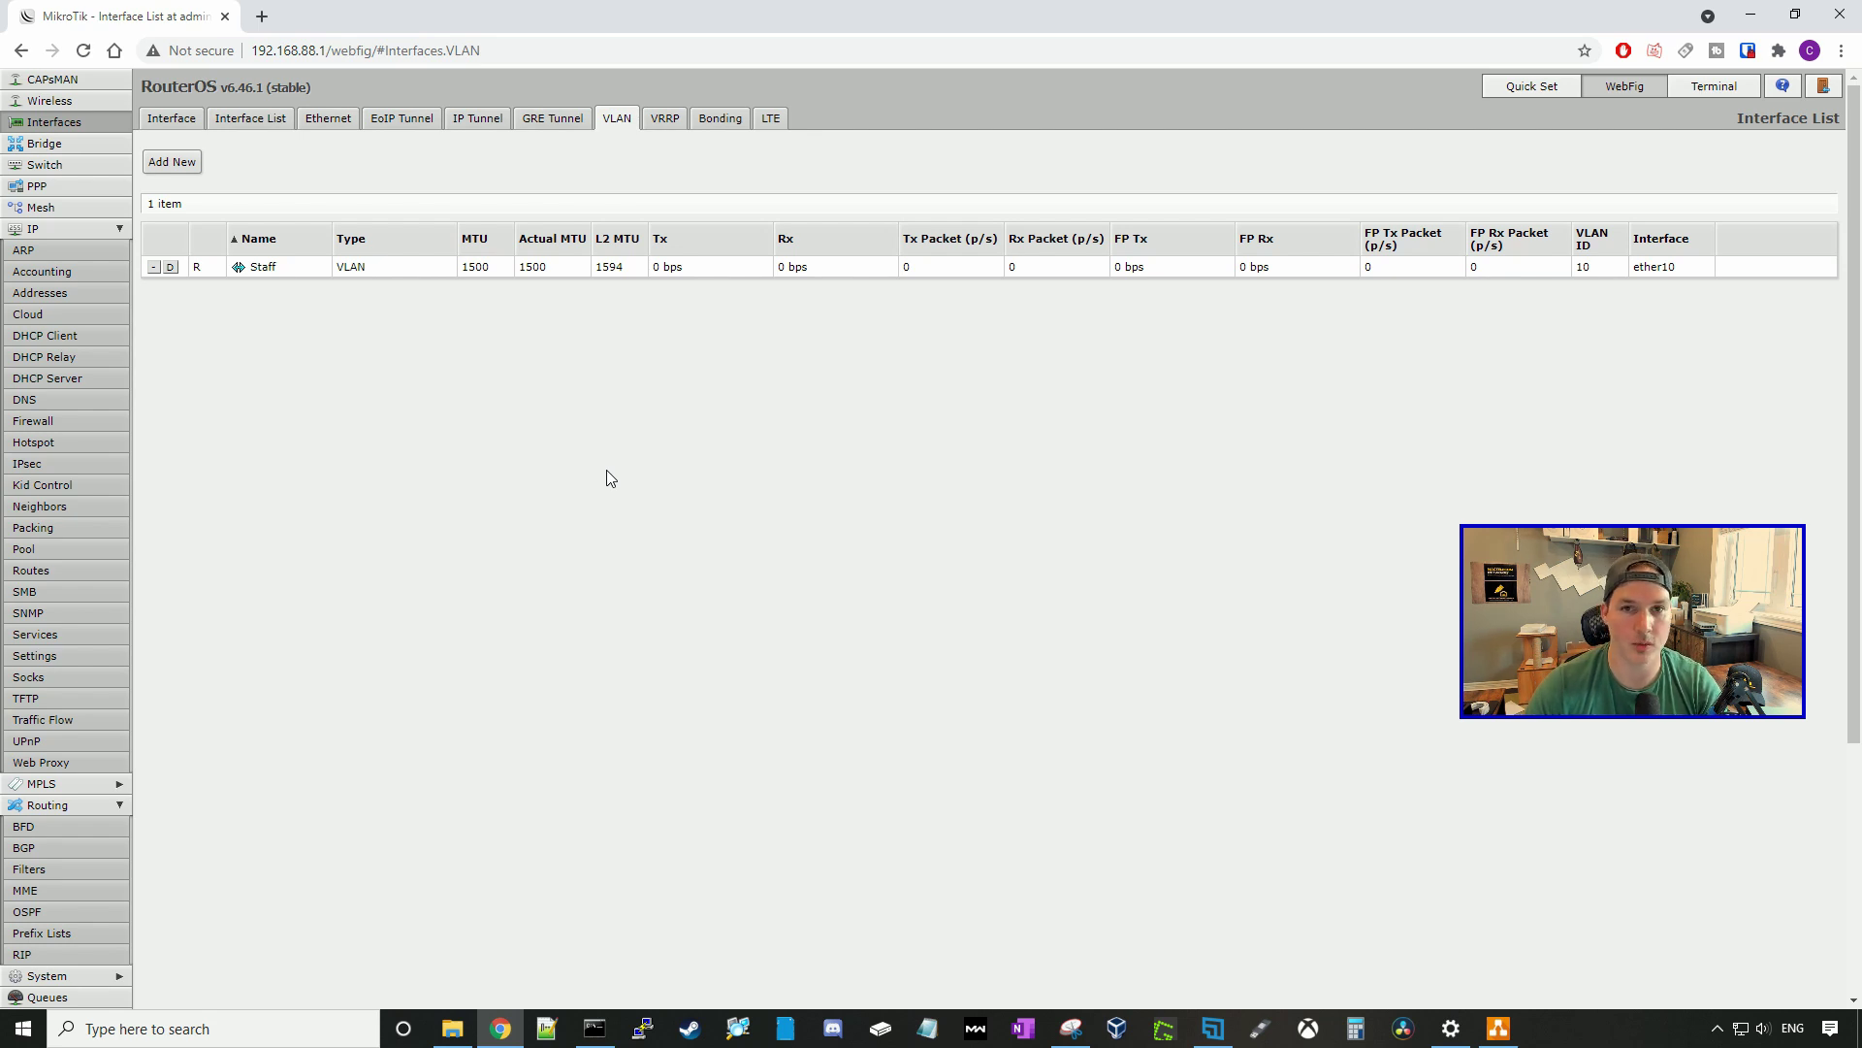
- Create the IoT VLAN interface with VLAN ID 20 on ether10
left_click(190, 165)
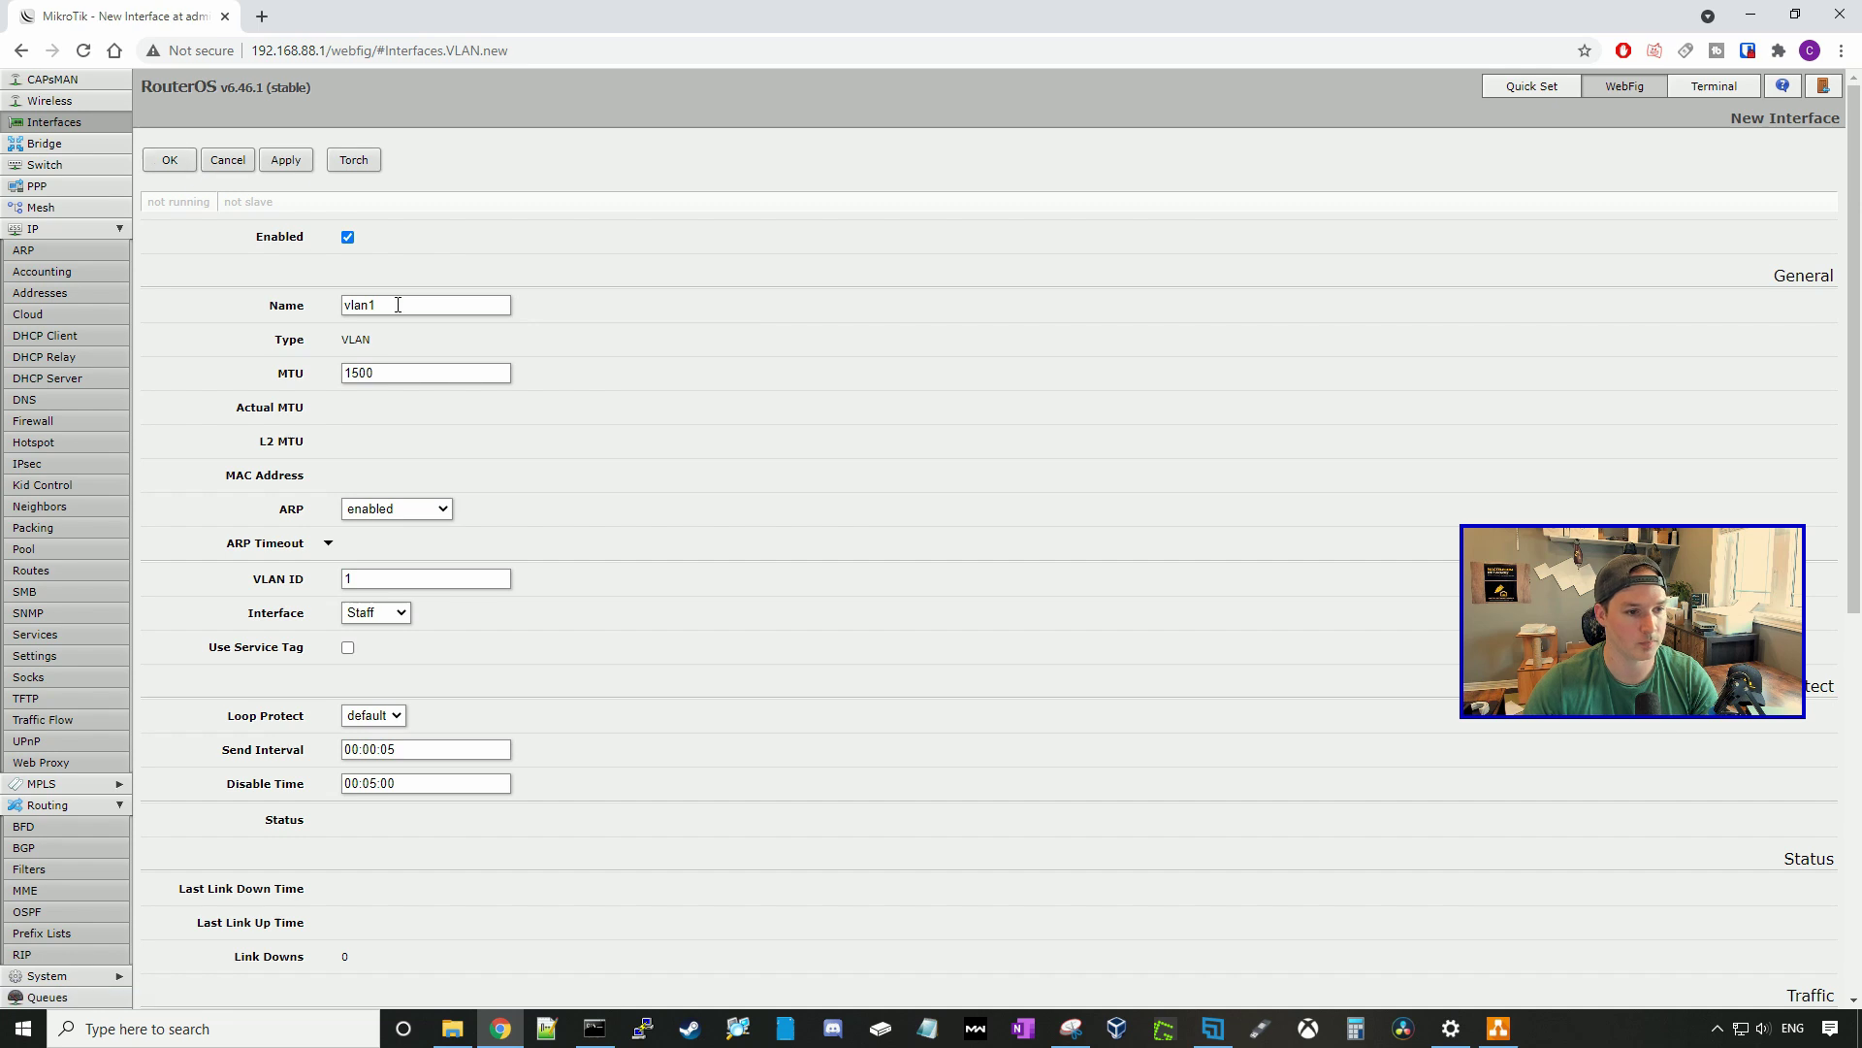
left_click(312, 306)
type("loT")
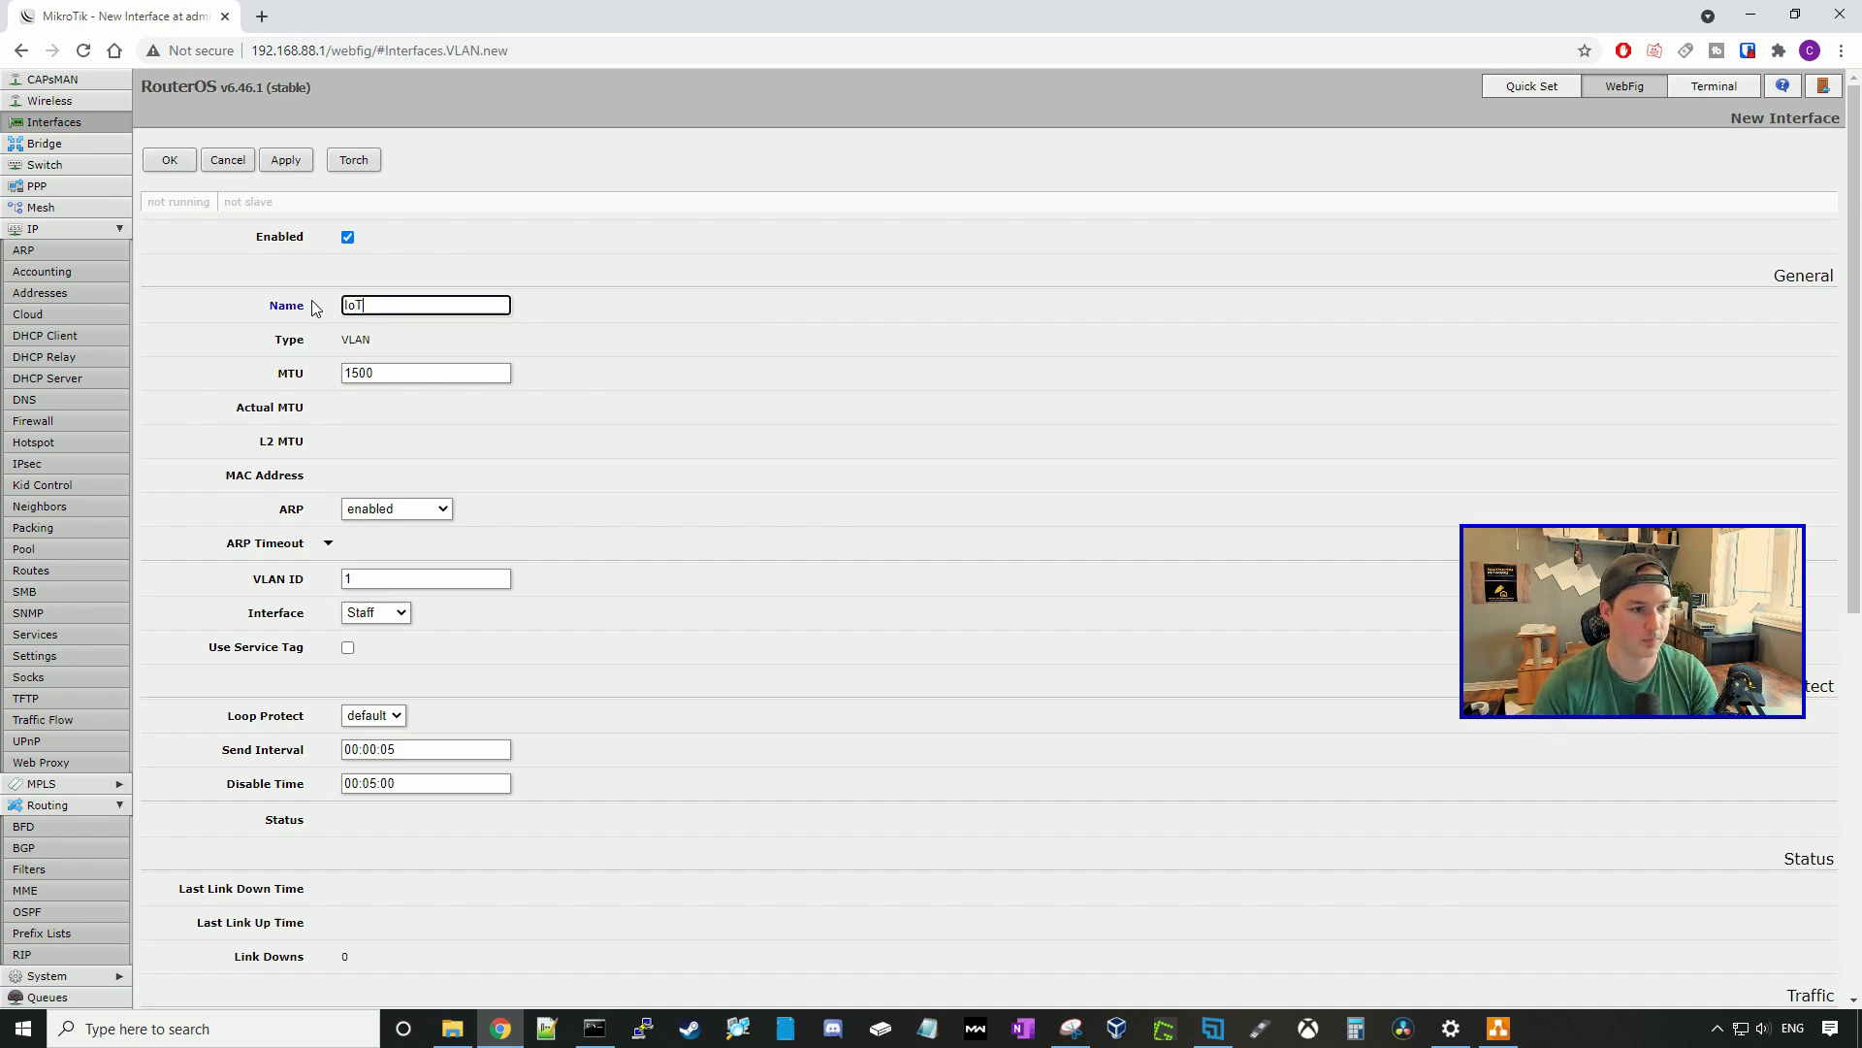
scroll(304, 483, "down", 1)
double_click(362, 481)
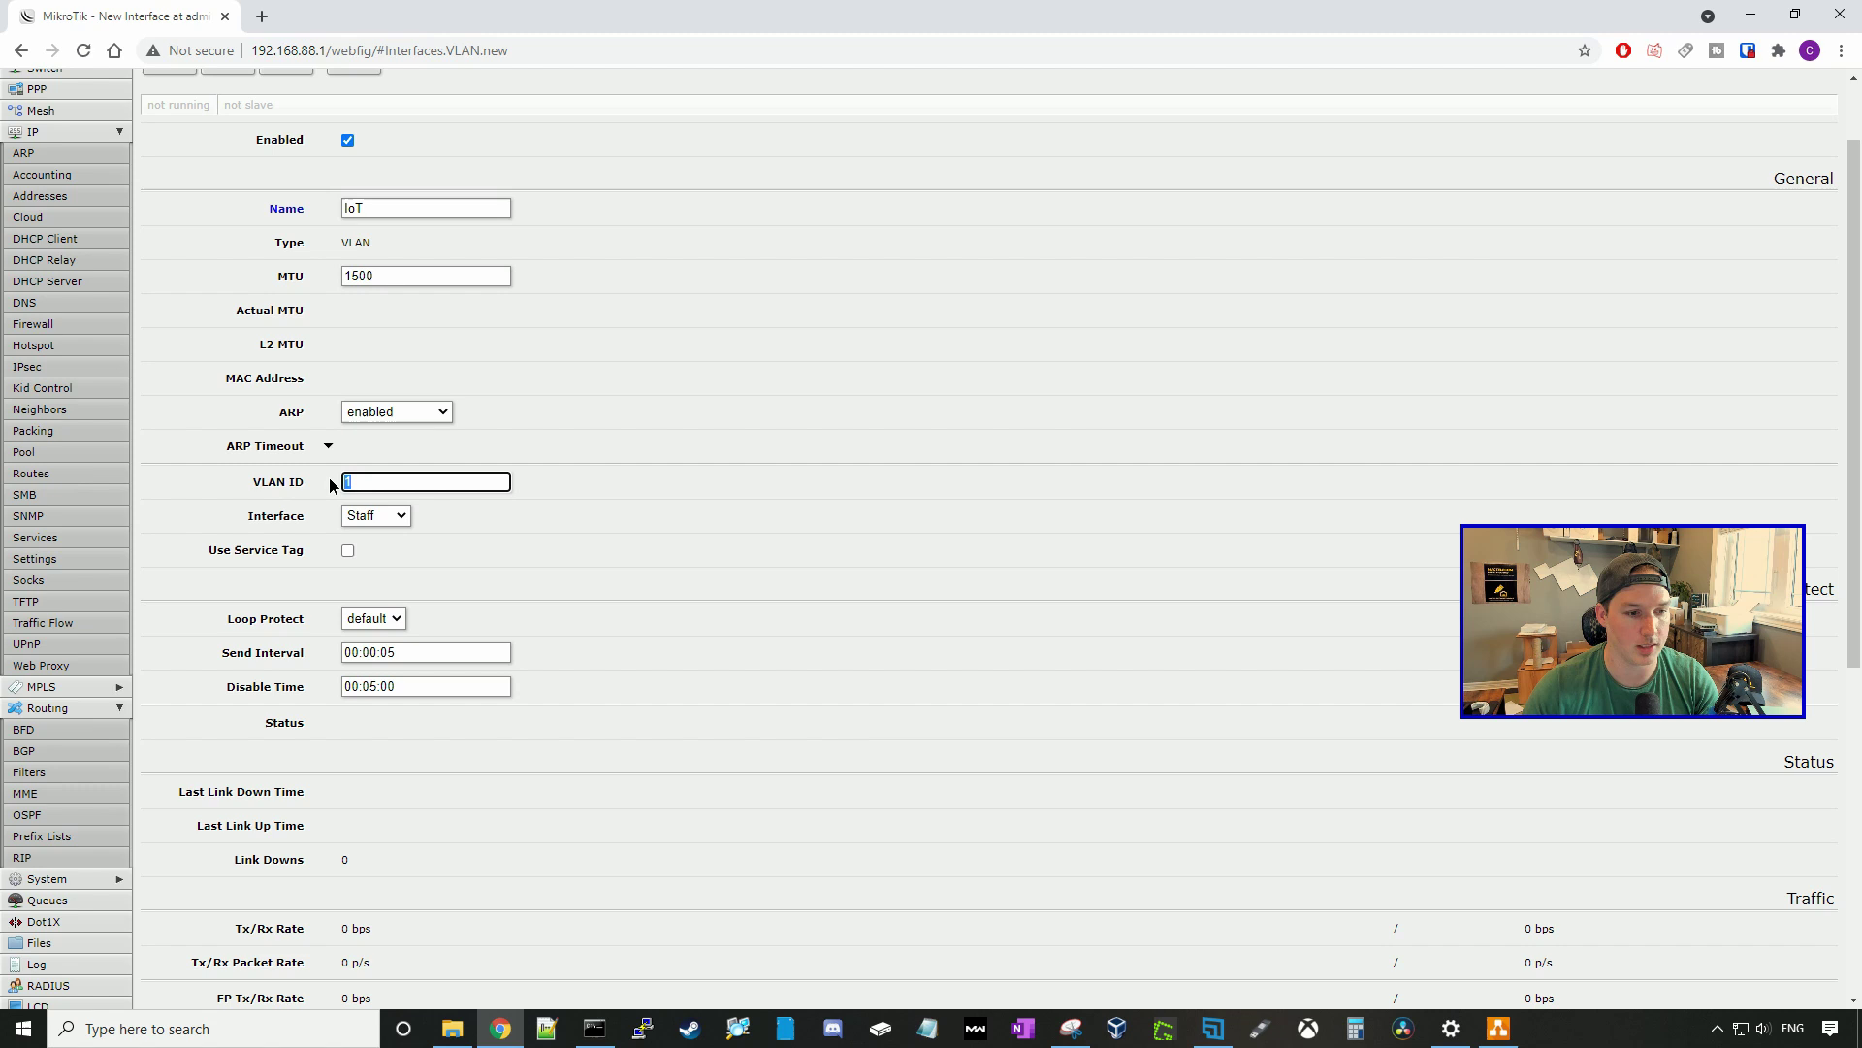
type("20")
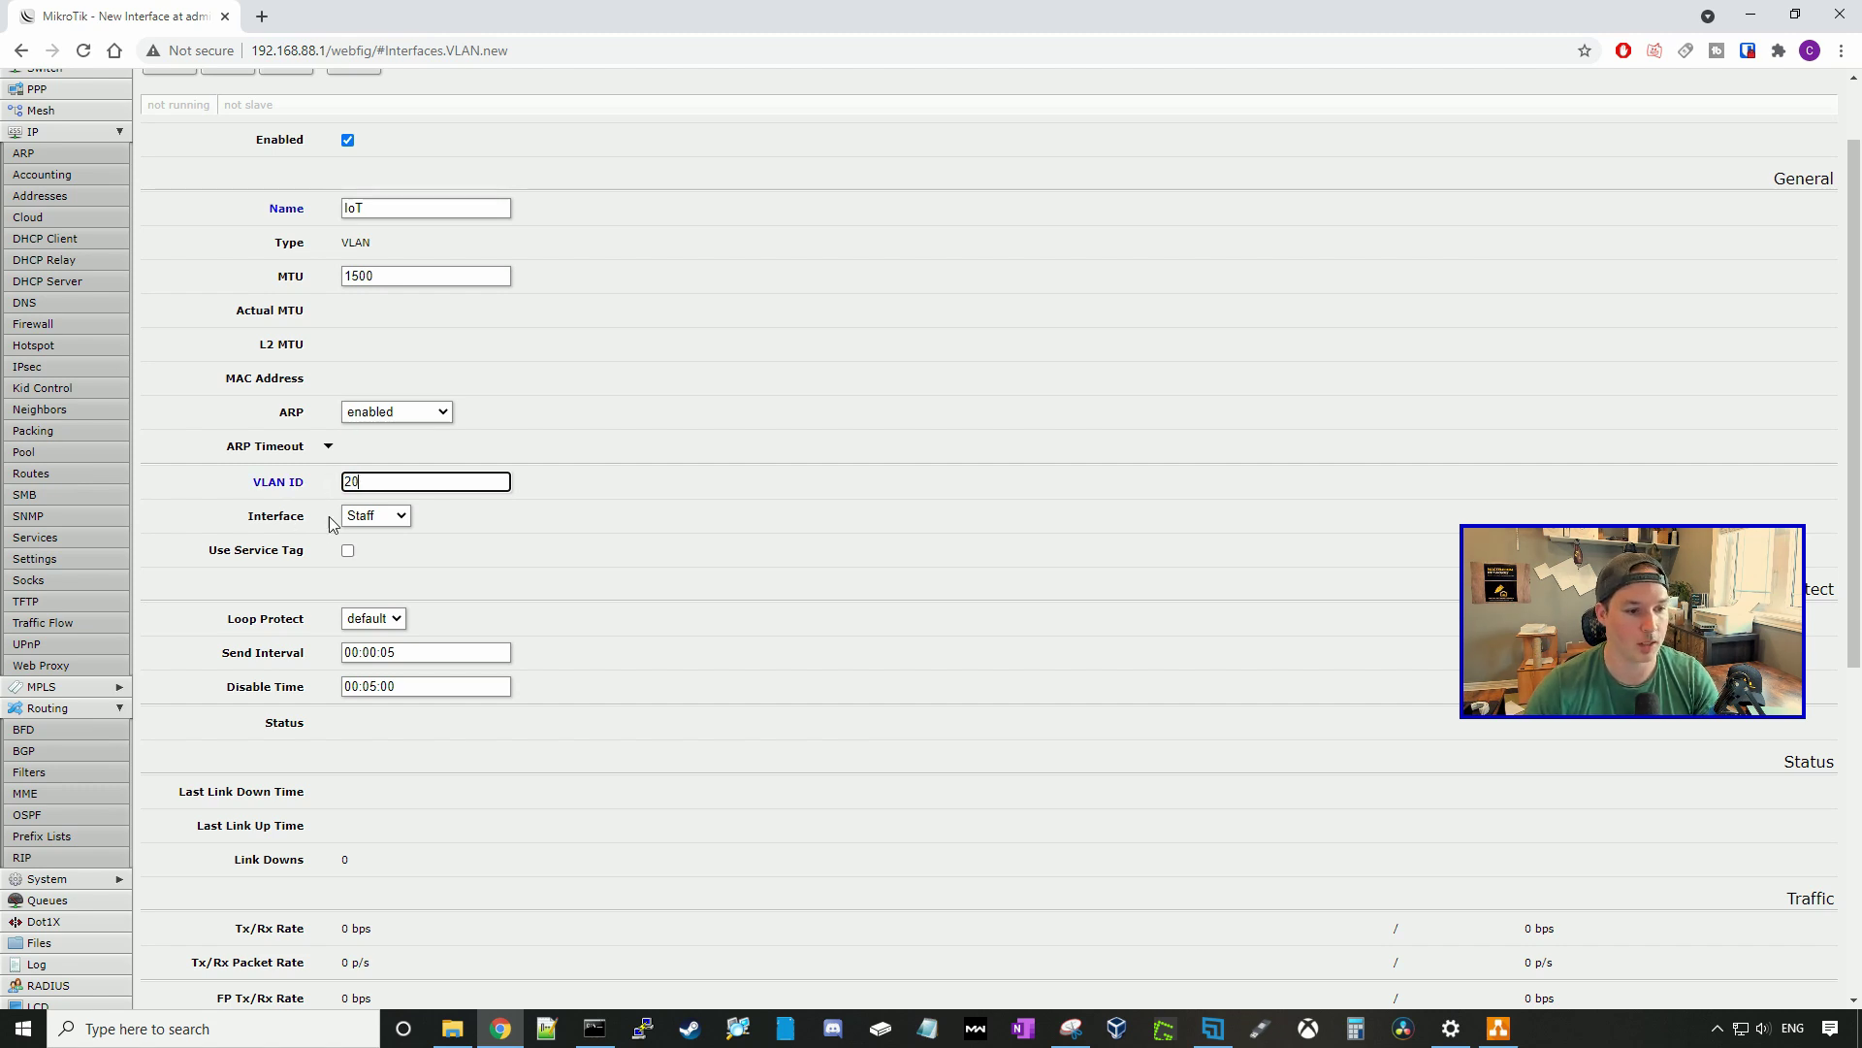
left_click(378, 525)
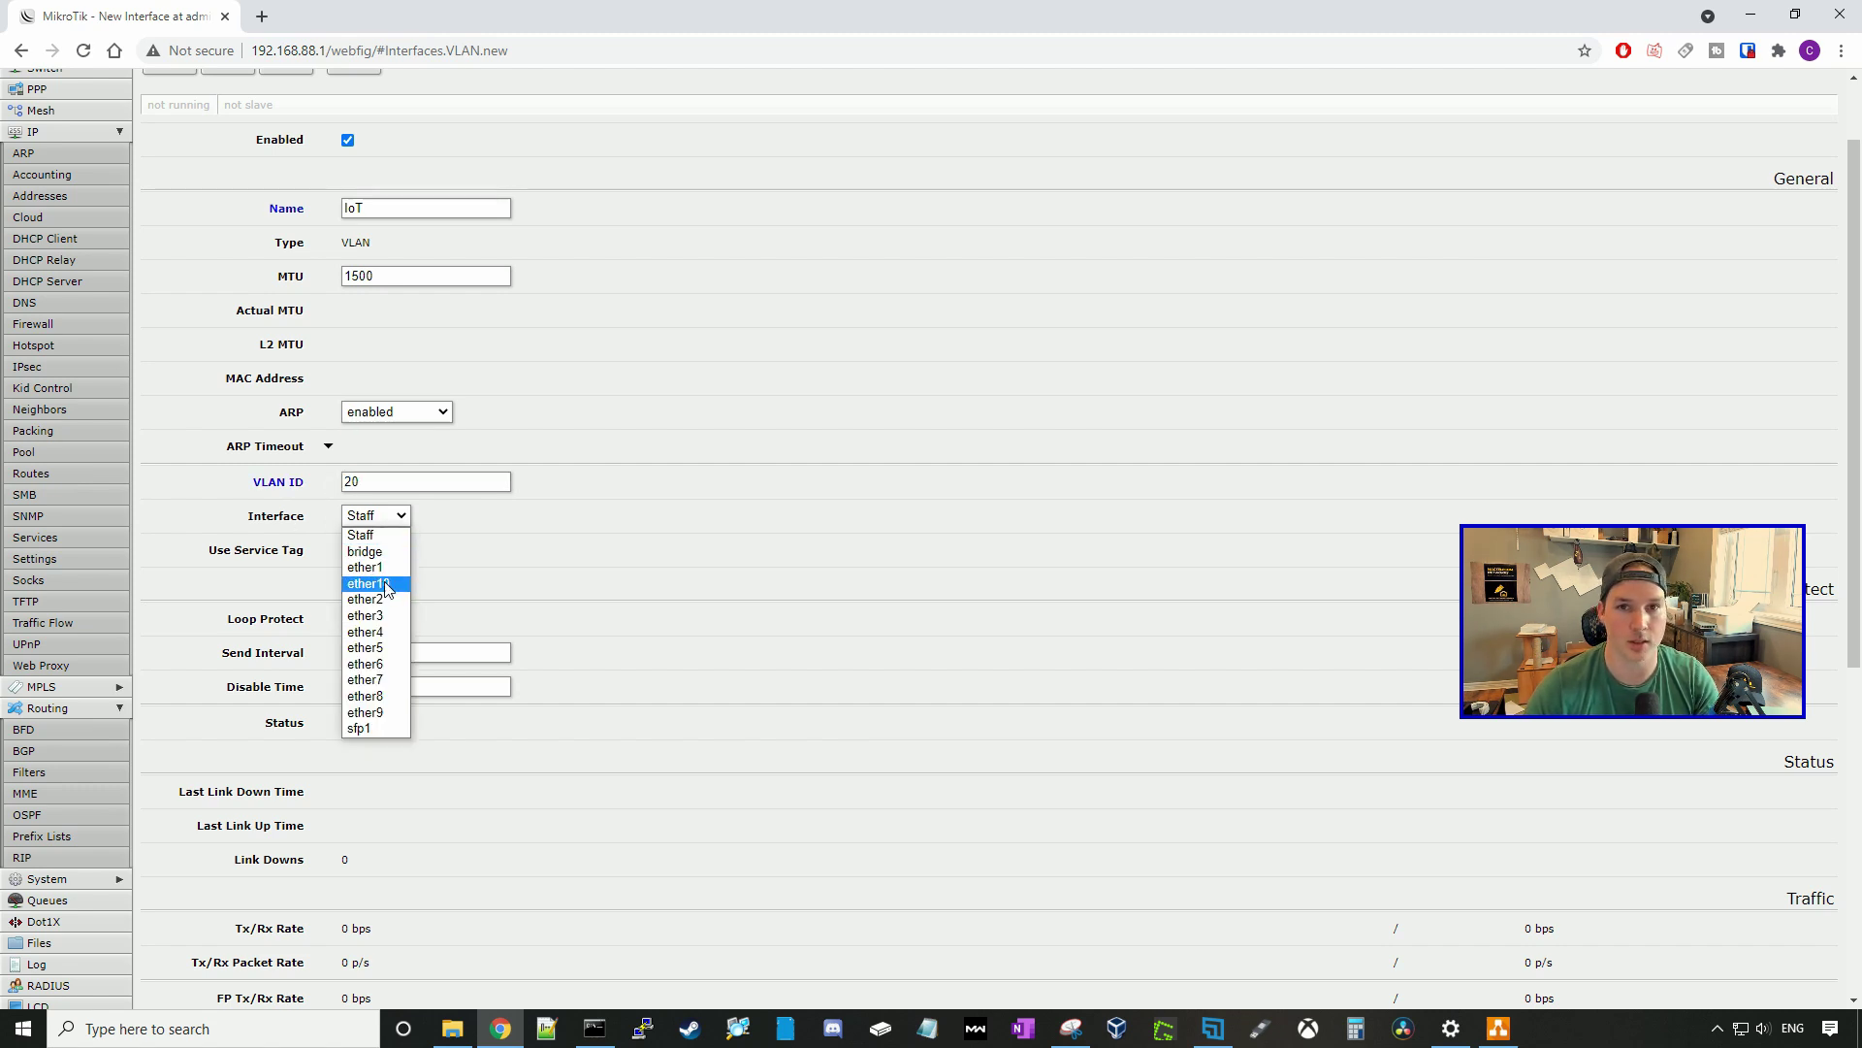
left_click(386, 585)
scroll(386, 586, "up", 2)
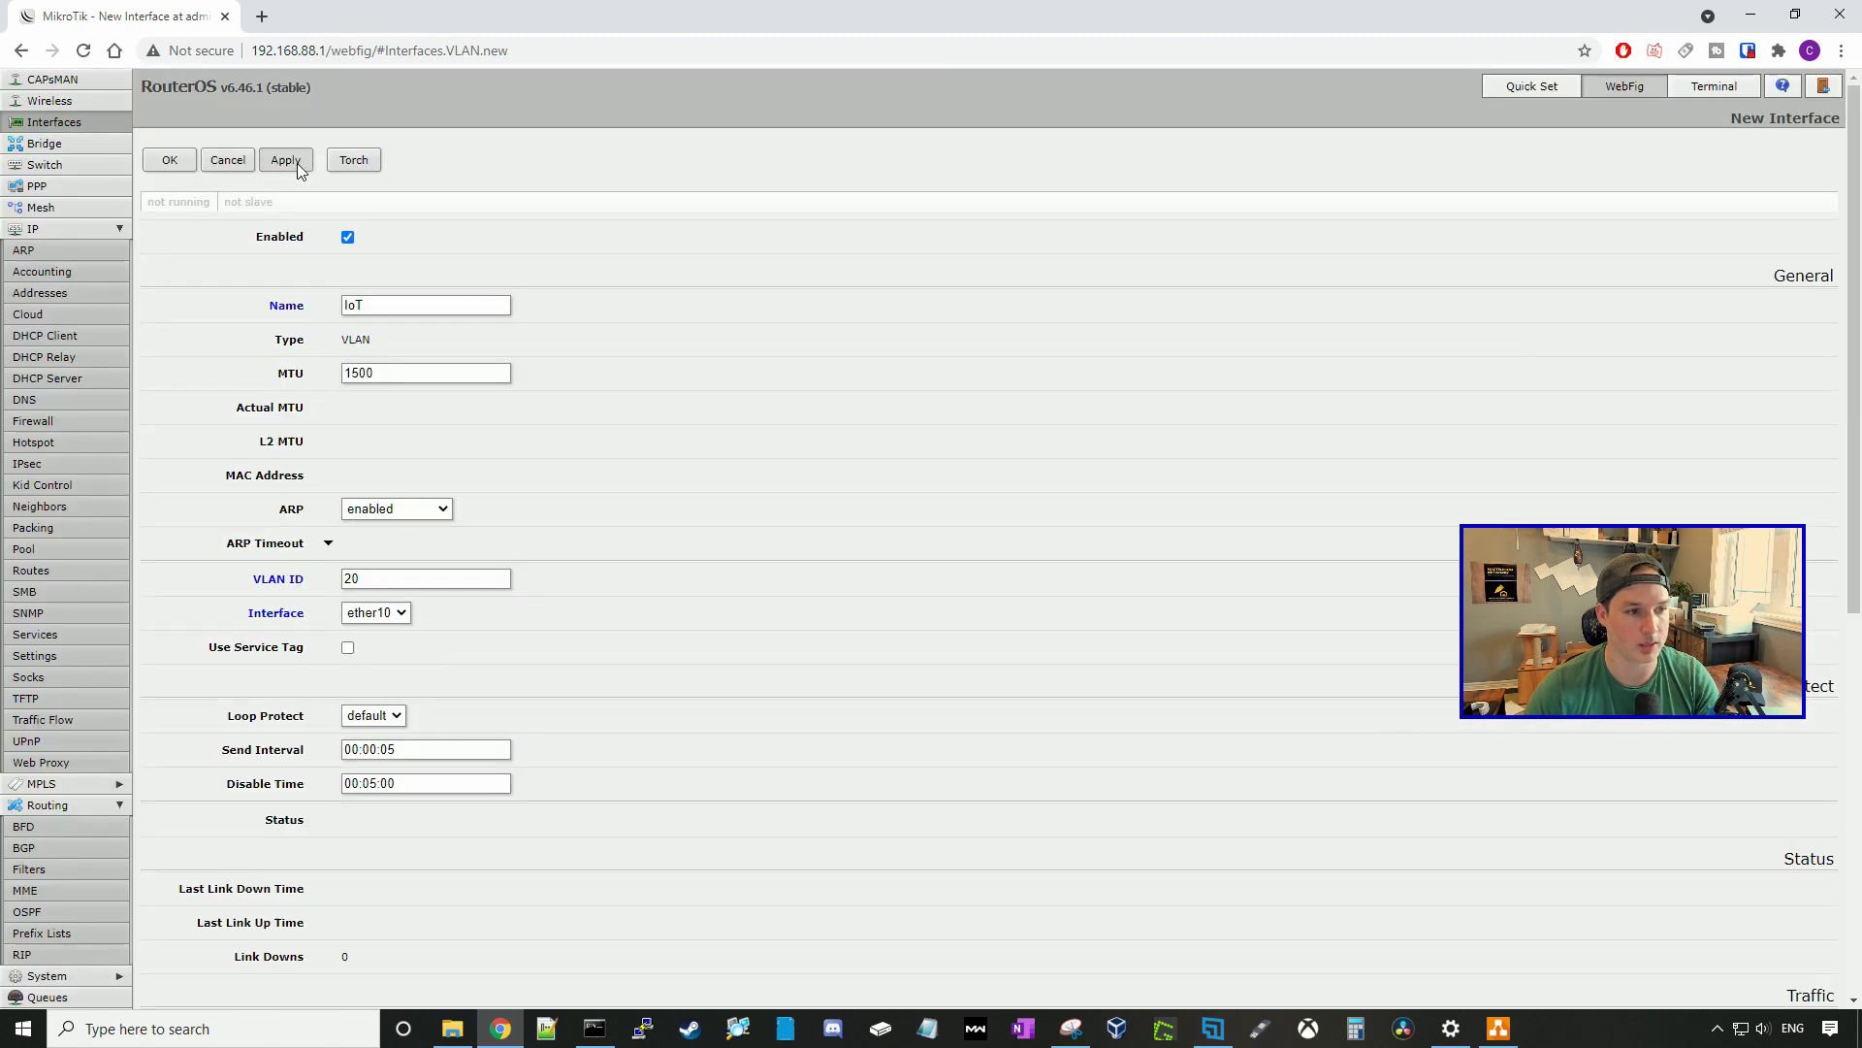
left_click(285, 159)
left_click(182, 166)
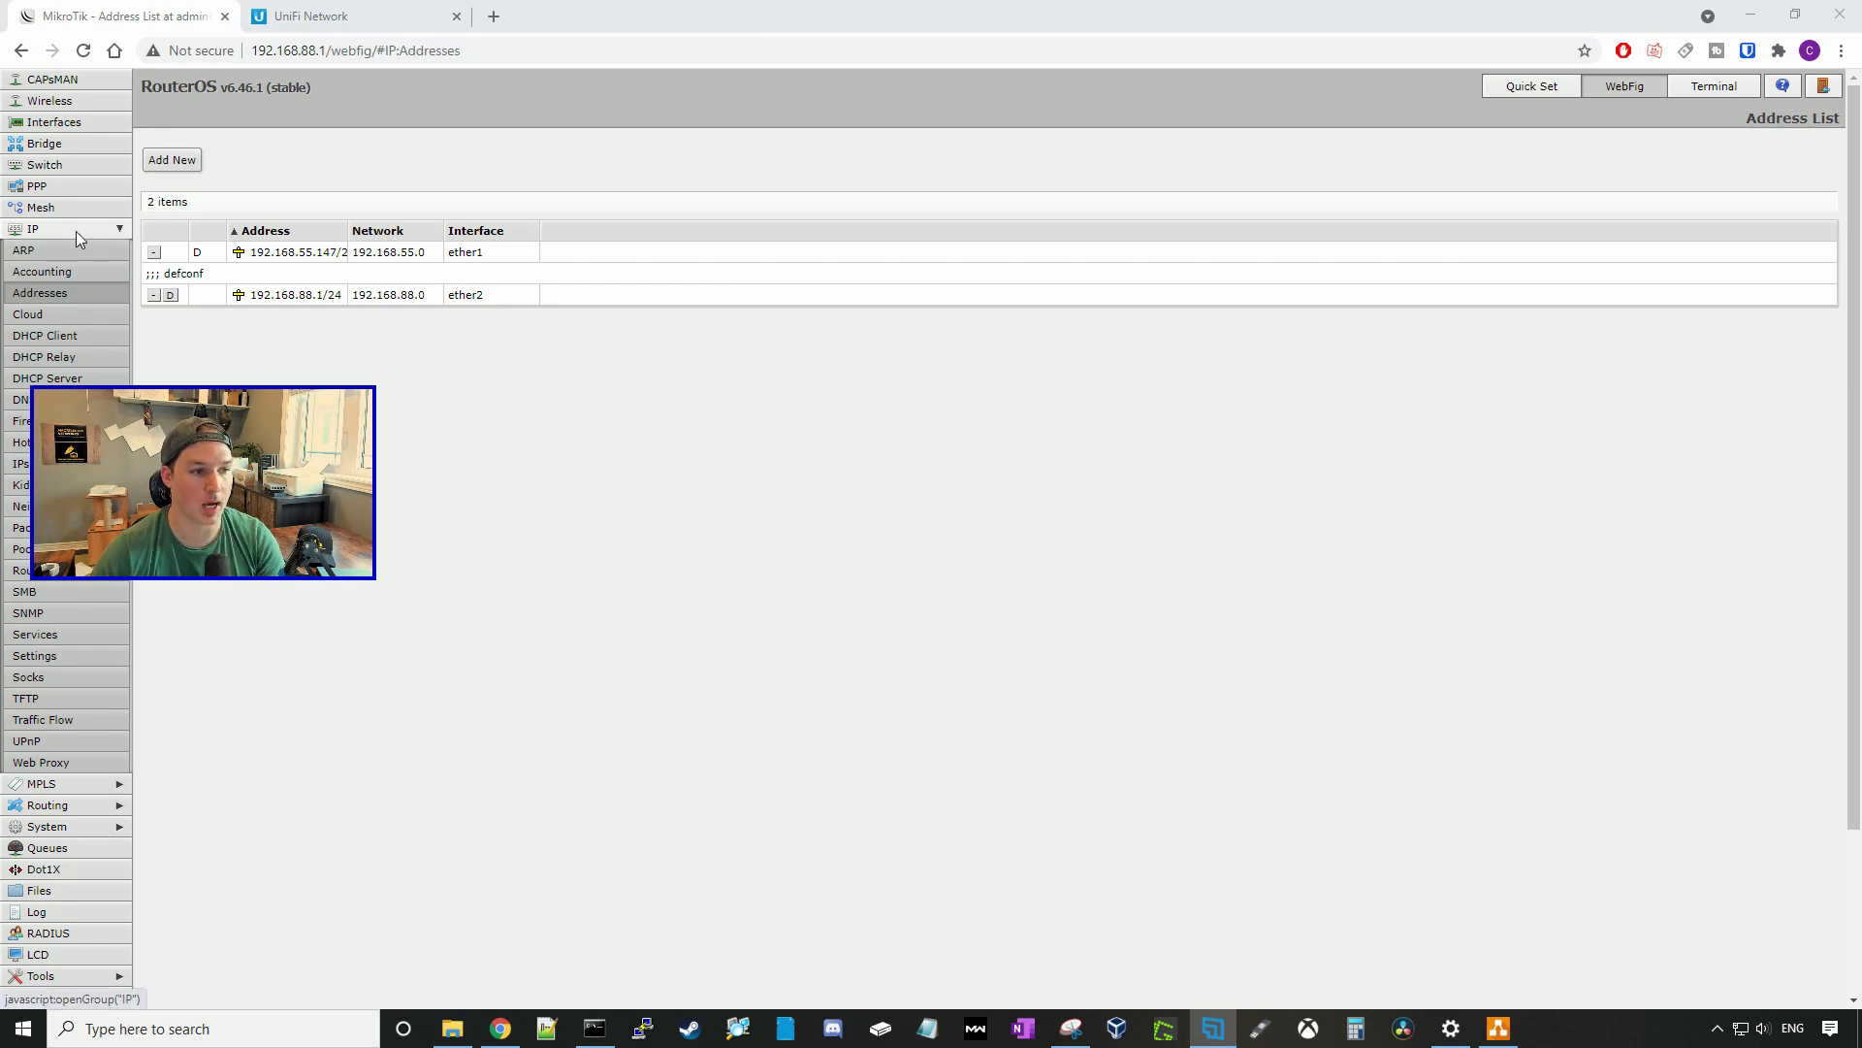
- Add gateway address 192.168.10.1/24 on the Staff interface
left_click(188, 163)
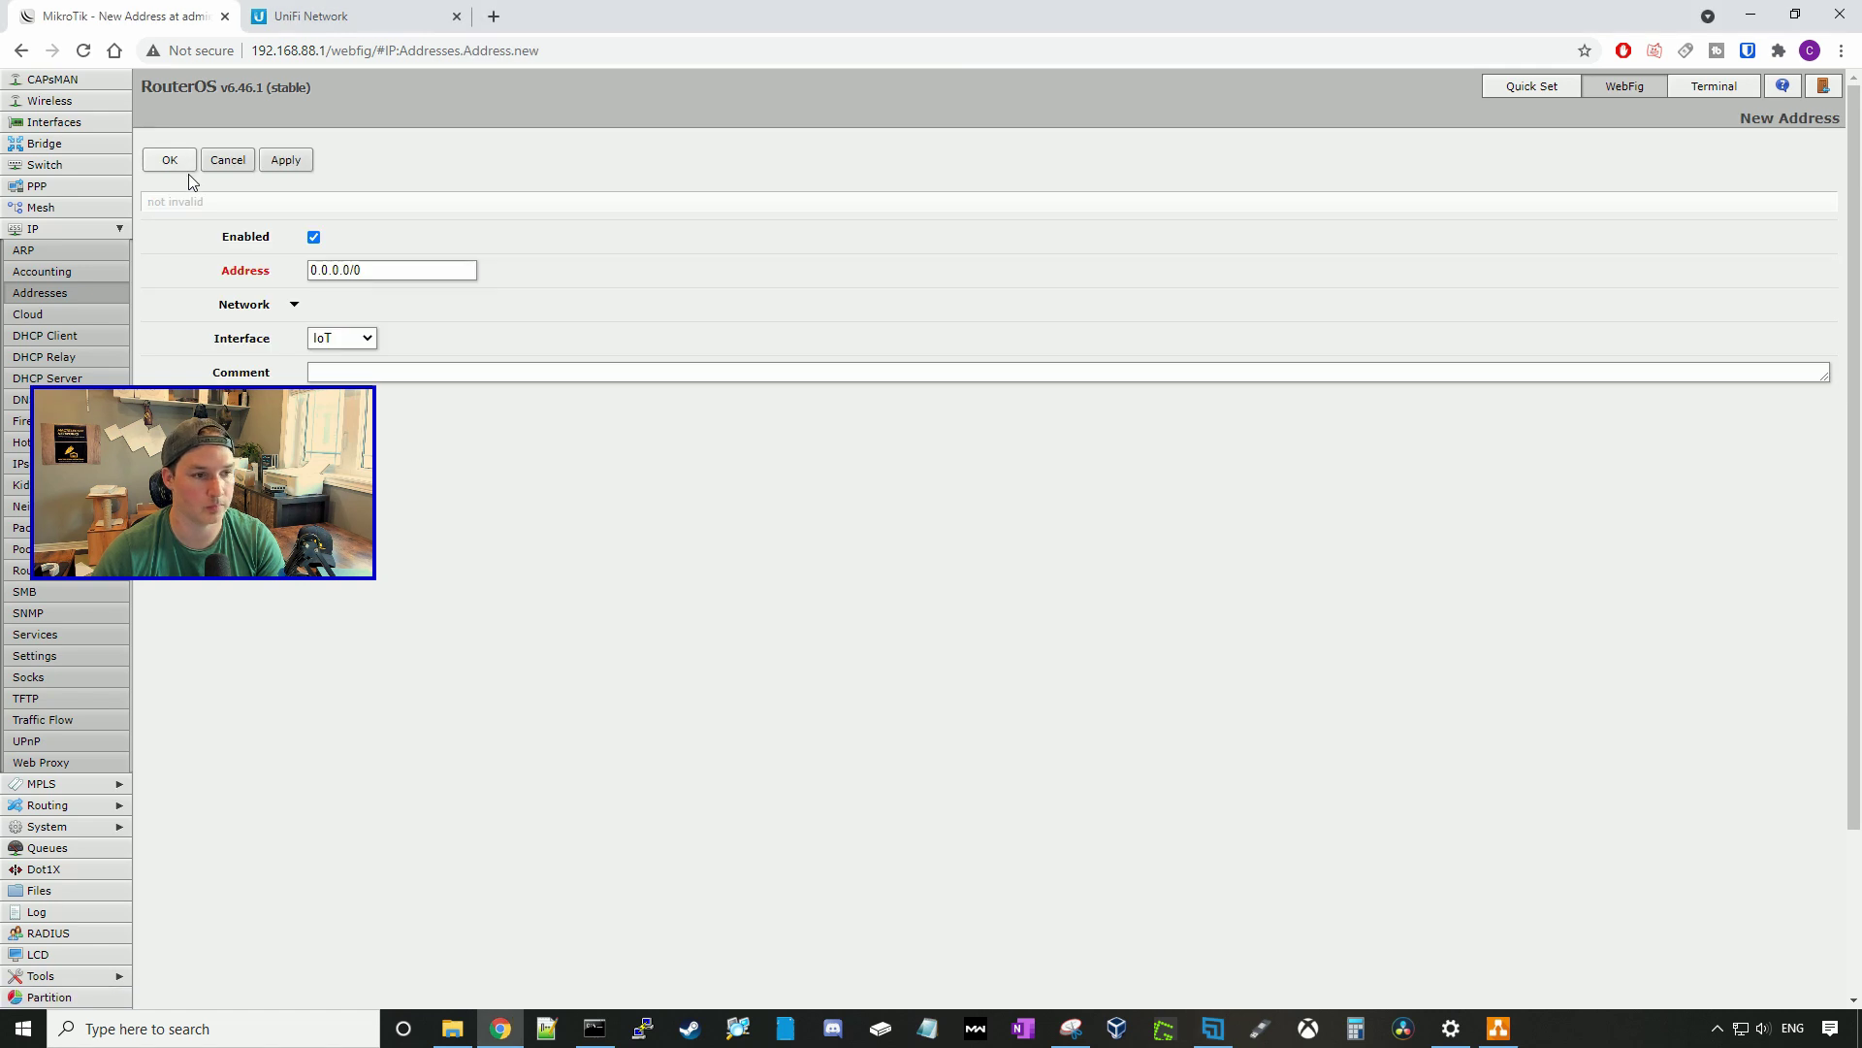
left_click(243, 264)
type("1")
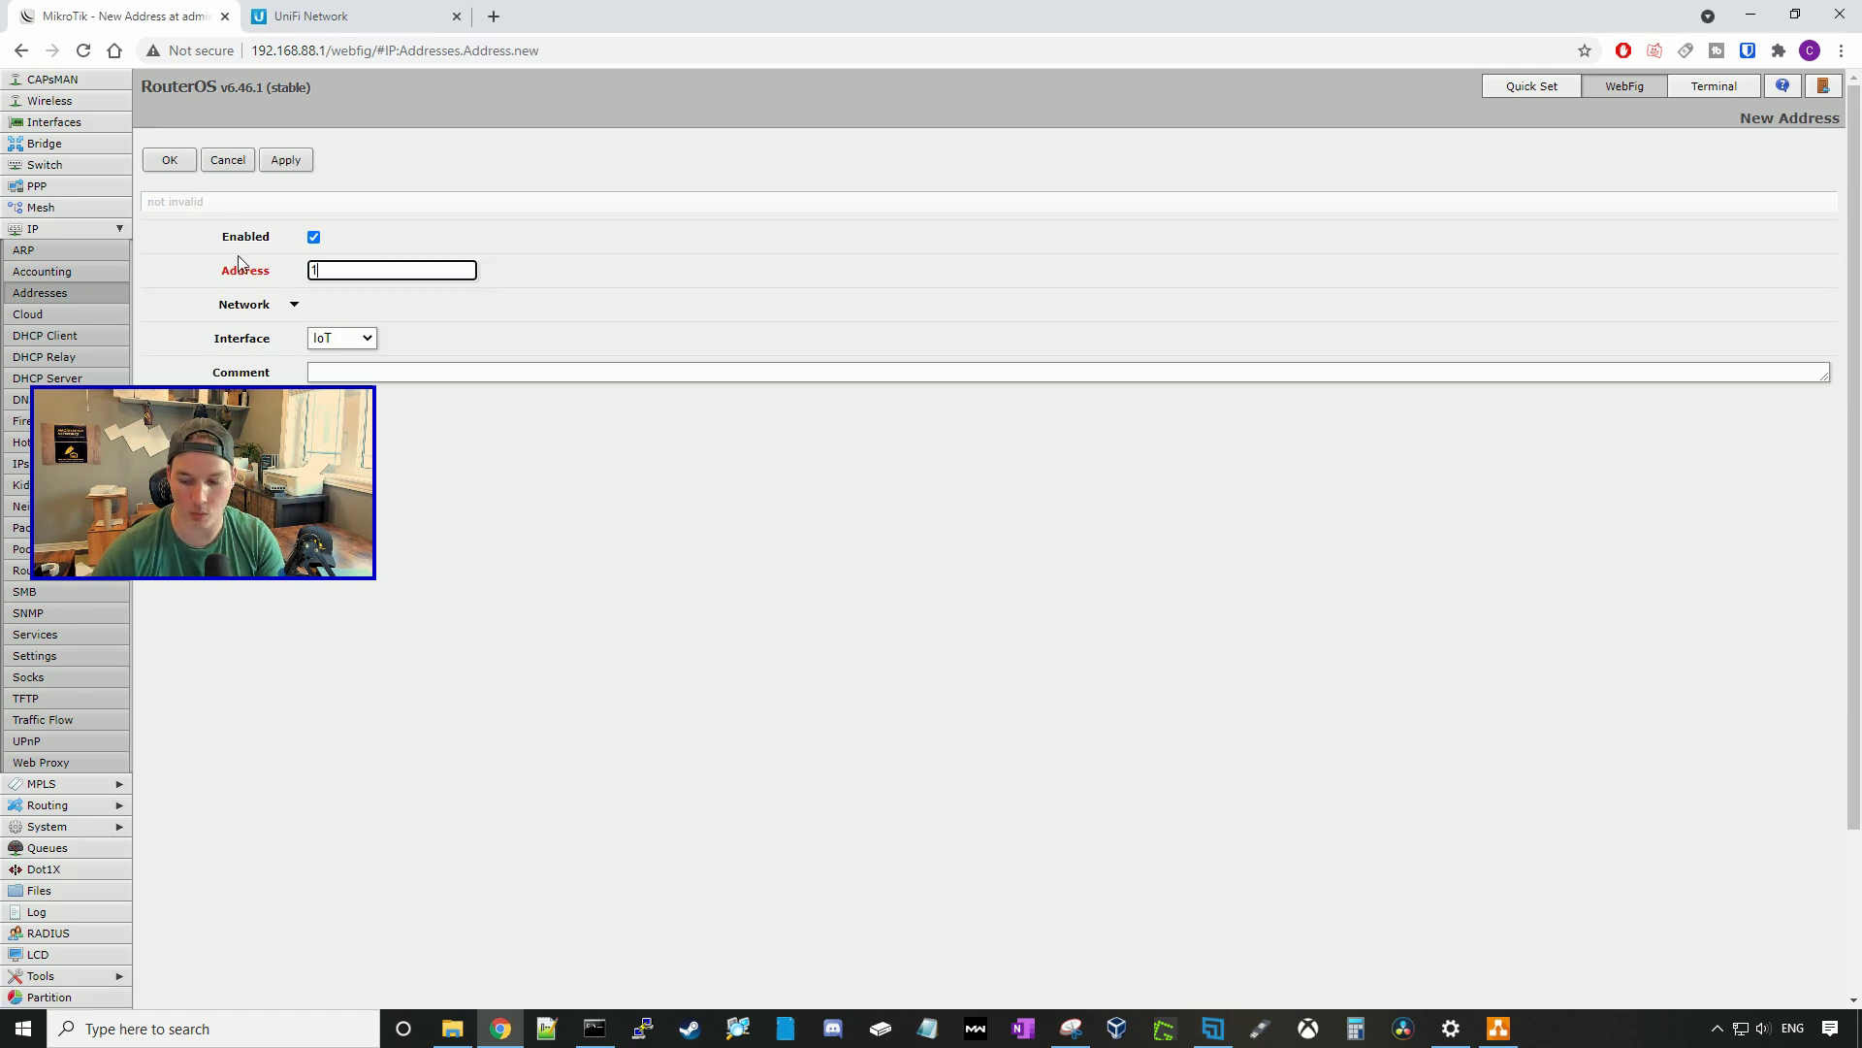
type("92.168.10")
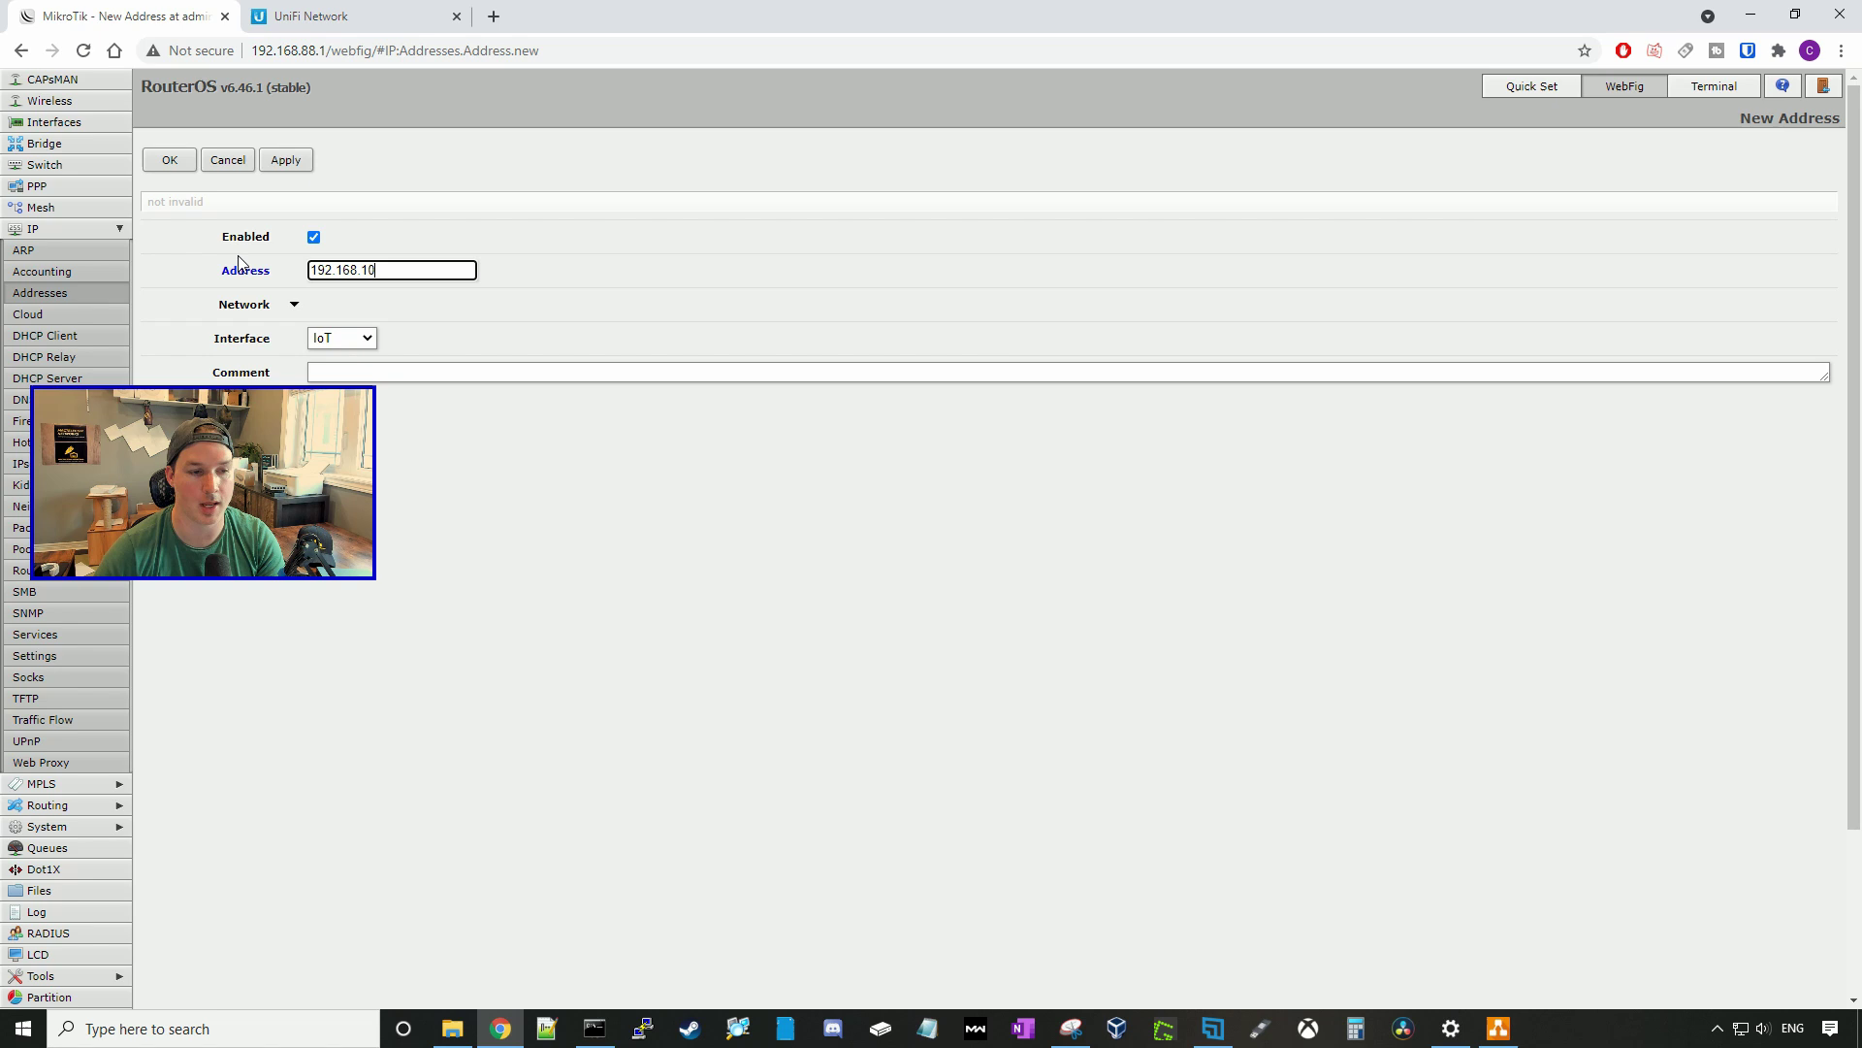
type(".1/24")
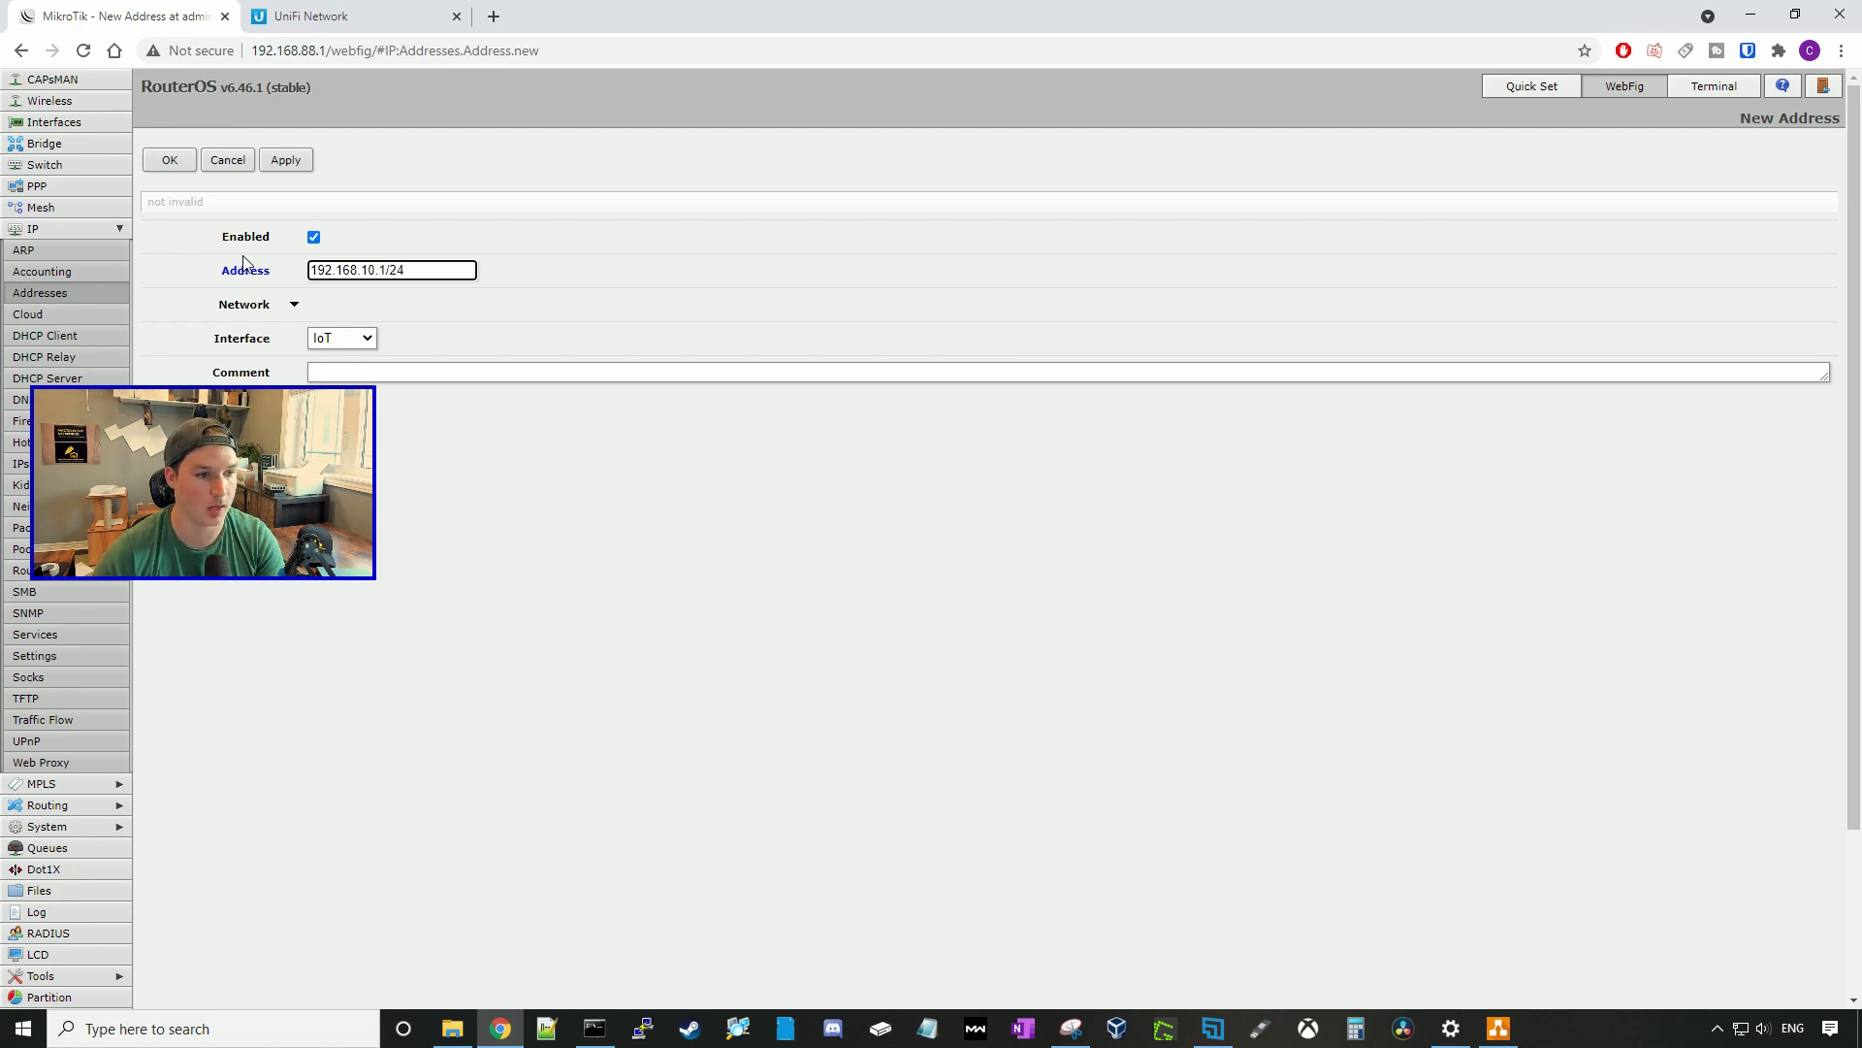
left_click(366, 339)
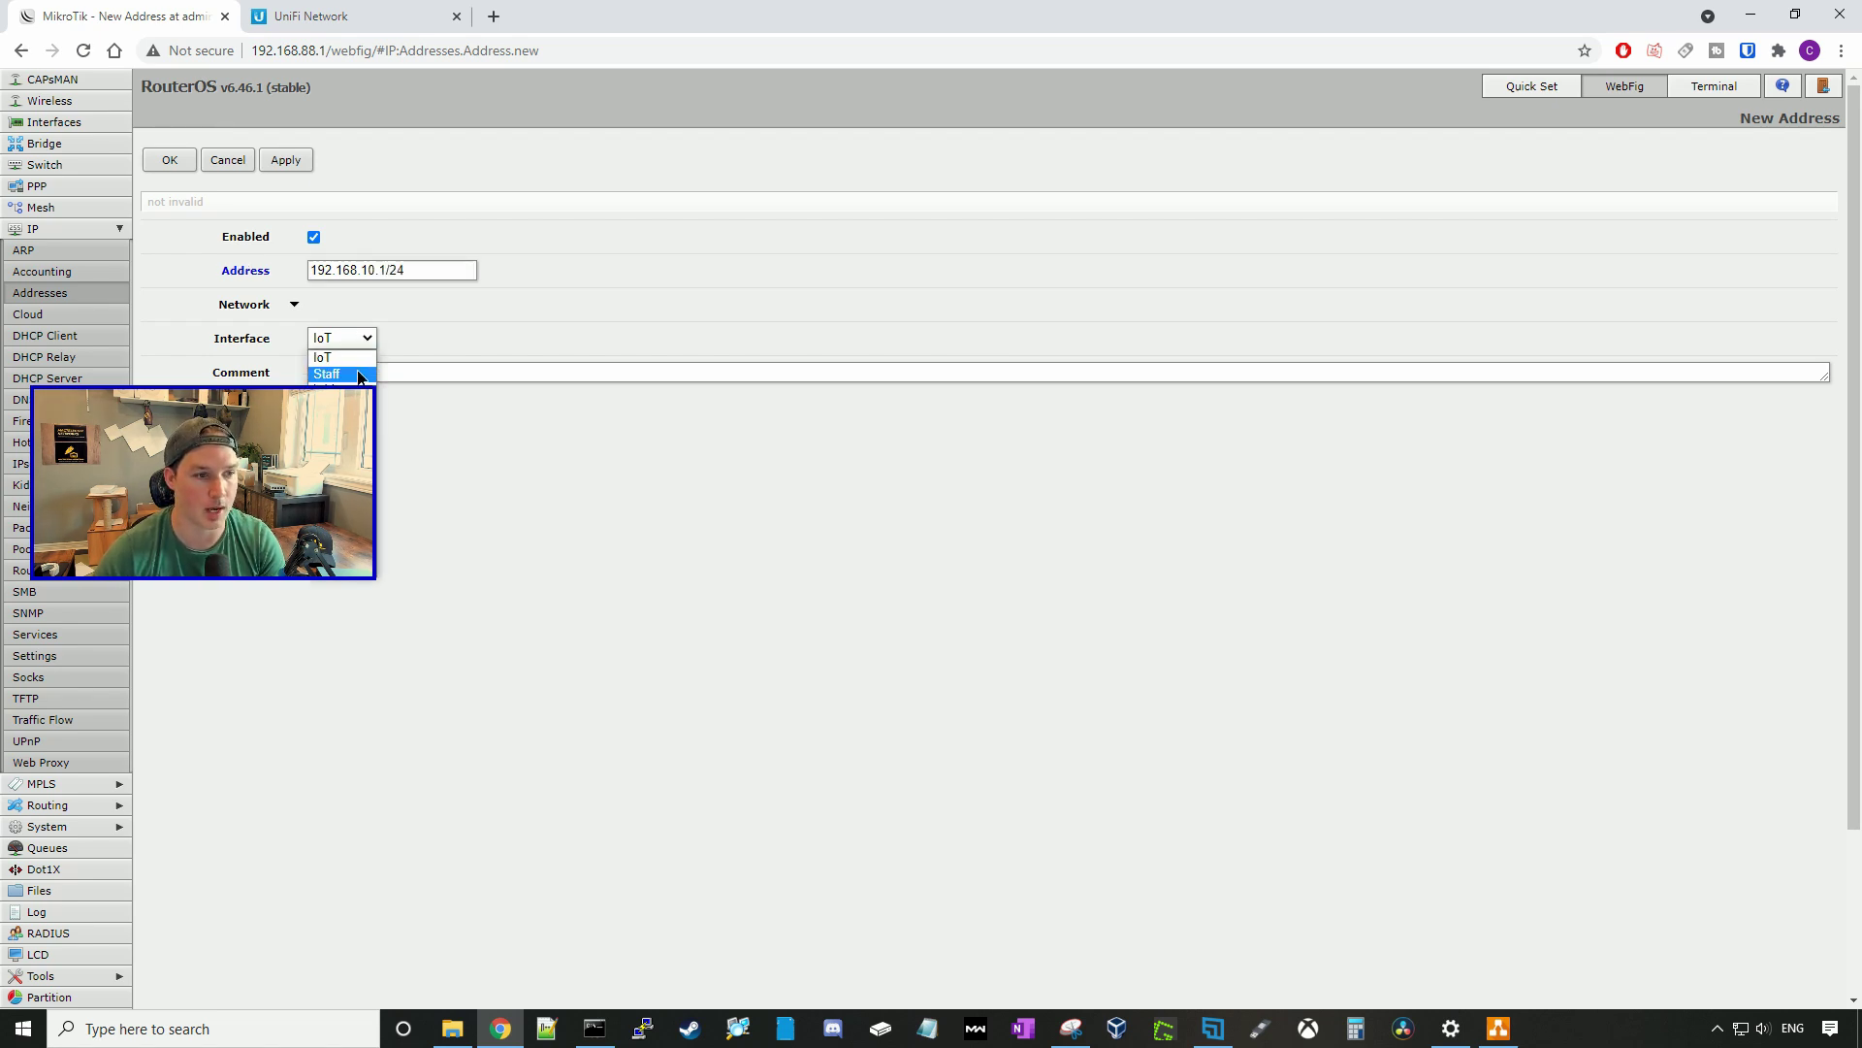
left_click(361, 378)
left_click(306, 160)
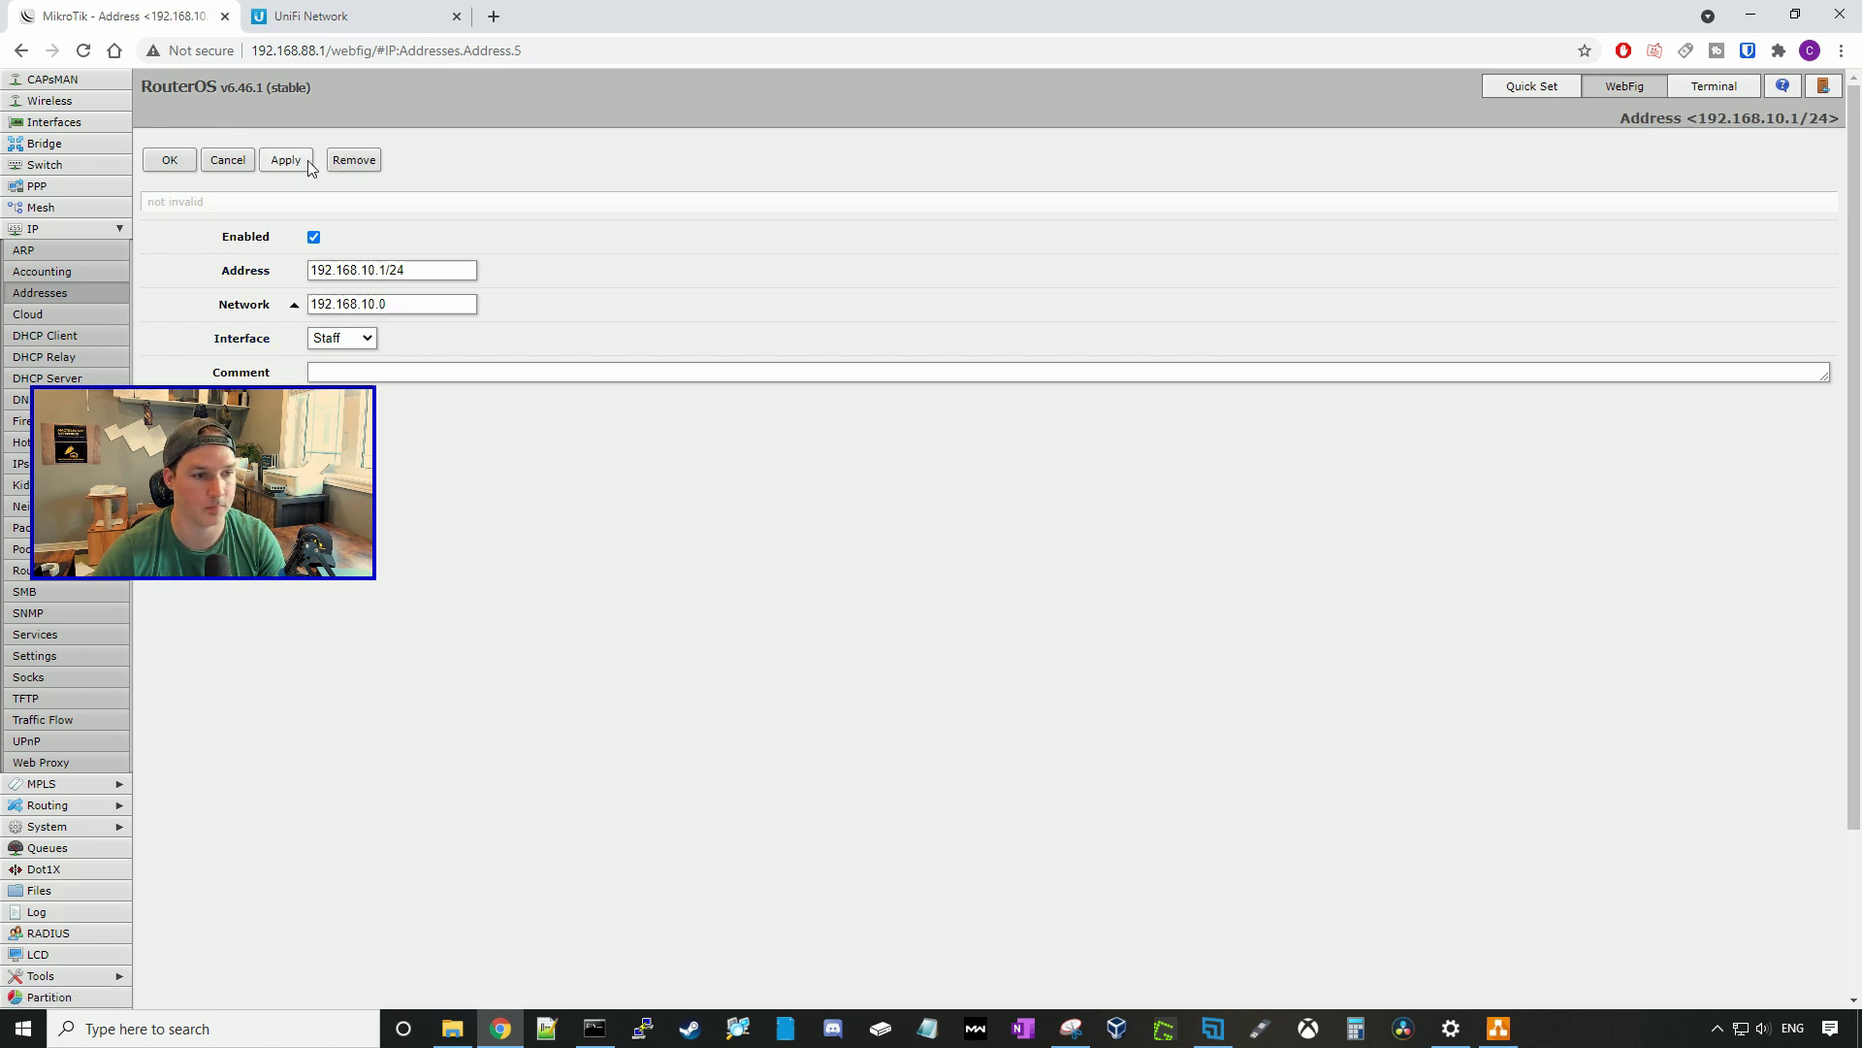
left_click(179, 165)
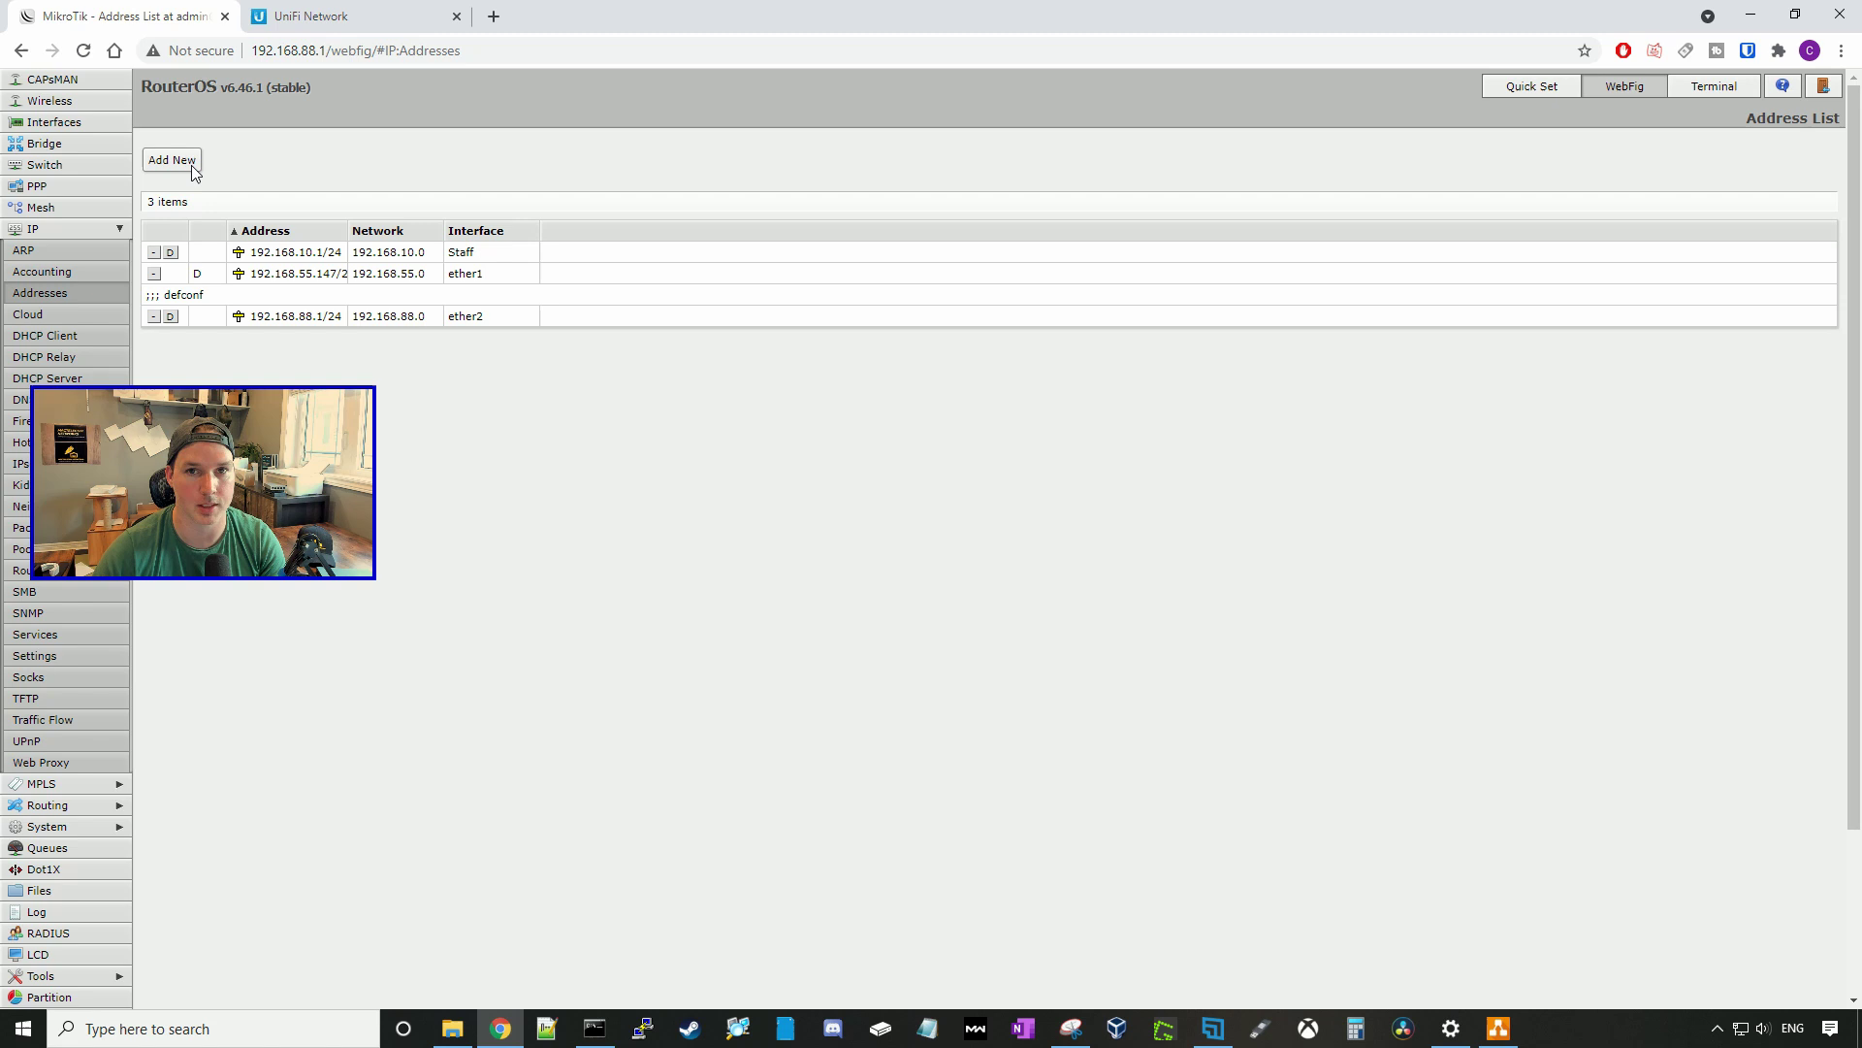
- Add gateway address 192.168.20.1/24 for the IoT interface
left_click(189, 165)
left_click(275, 270)
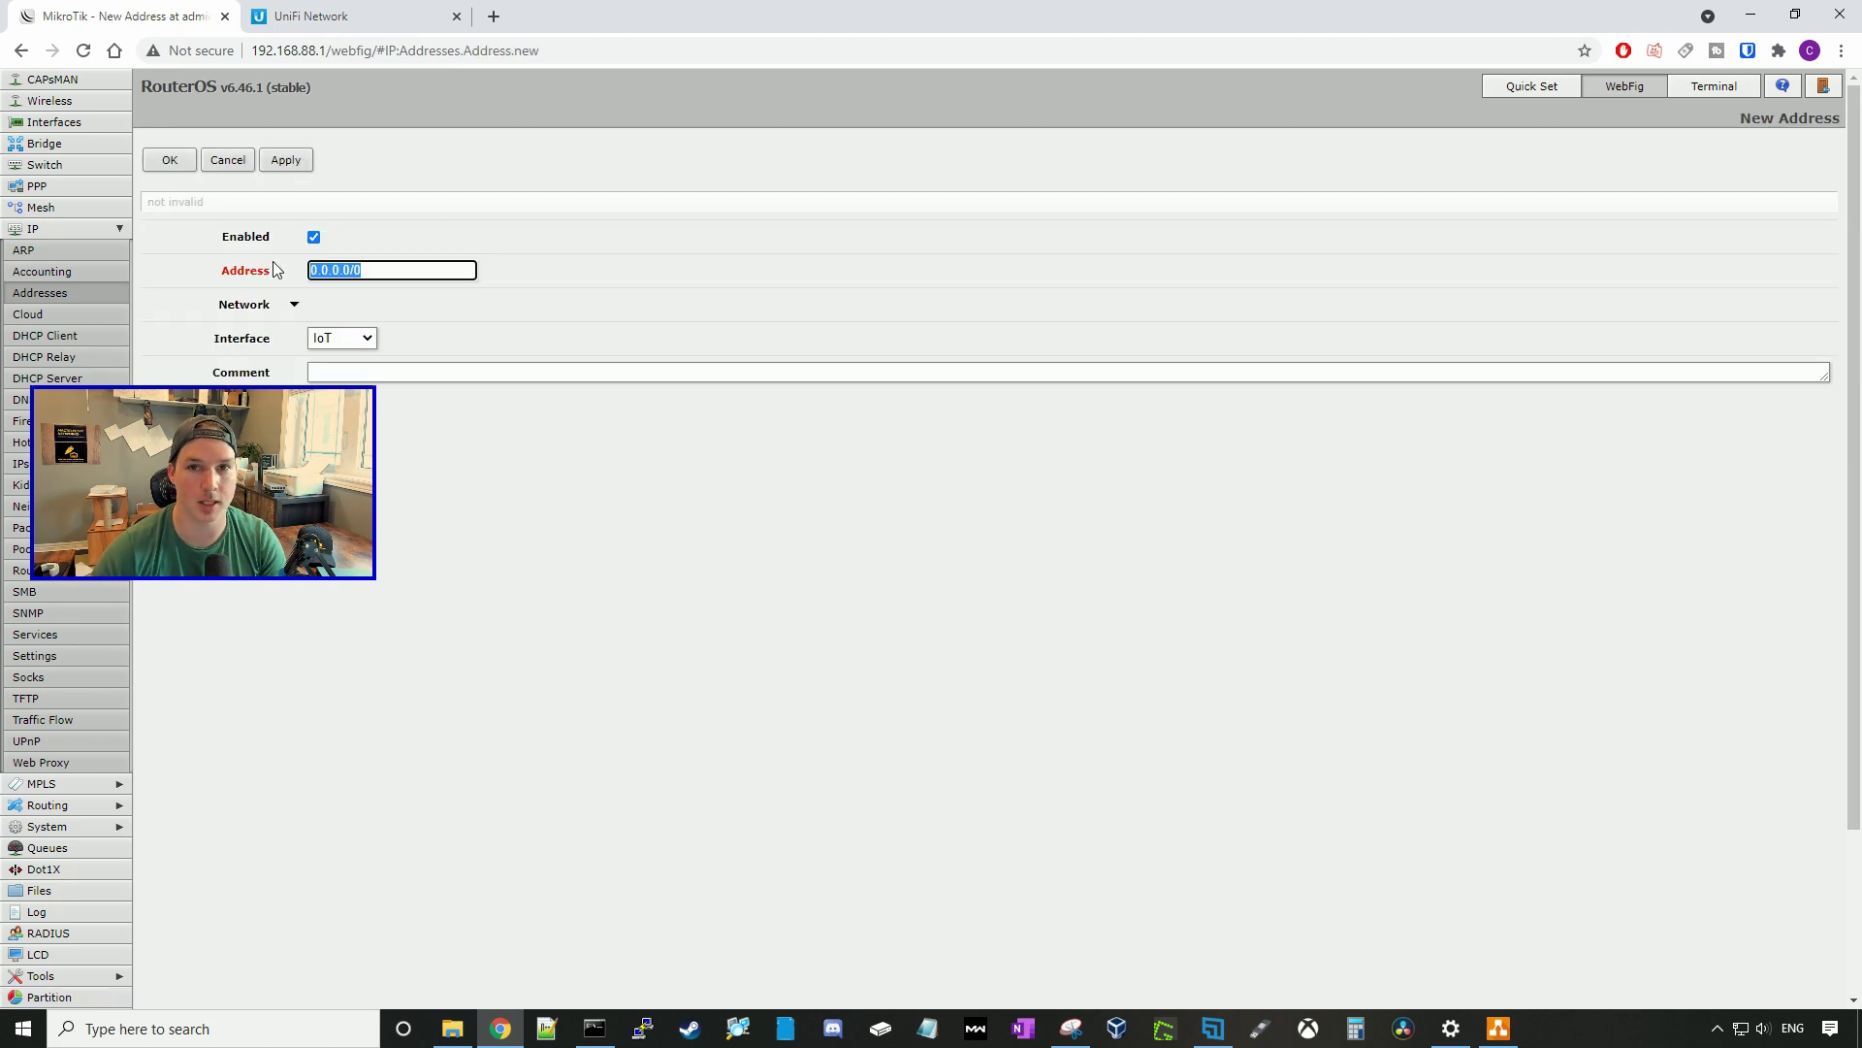
type("192.168.2")
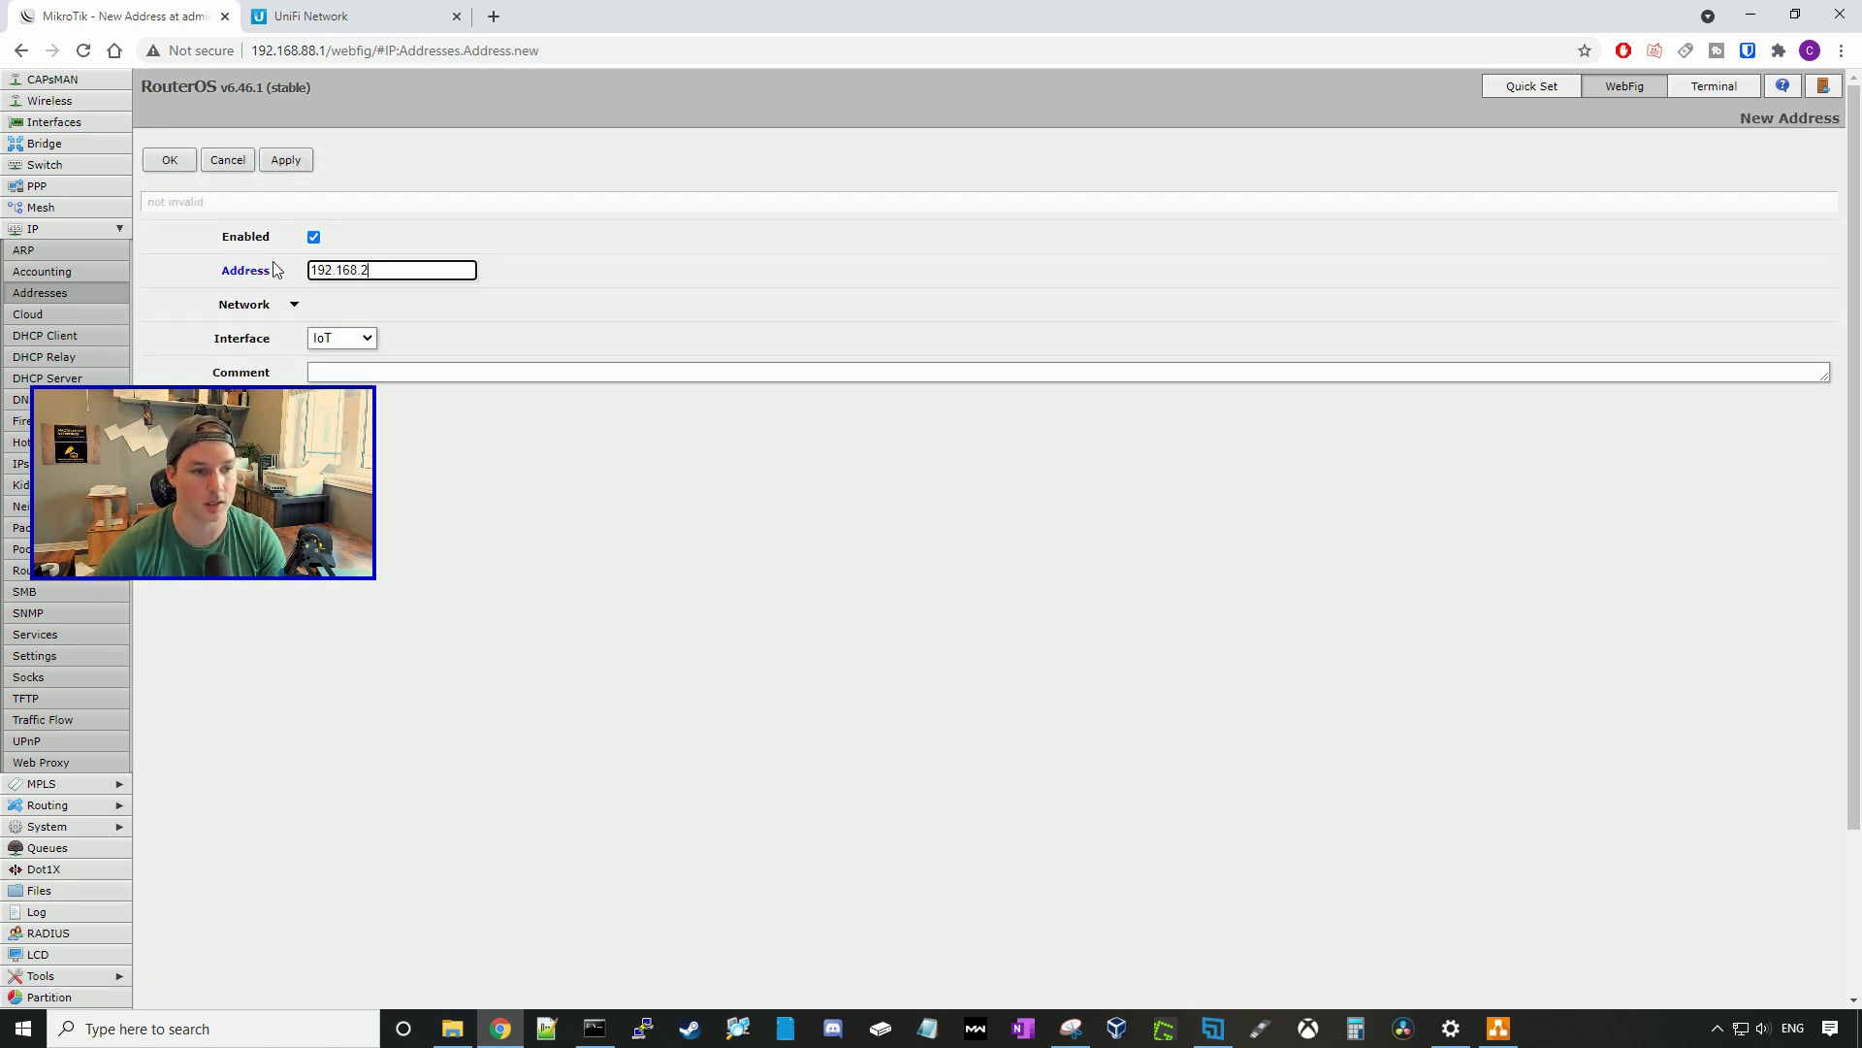
type("0.1/24")
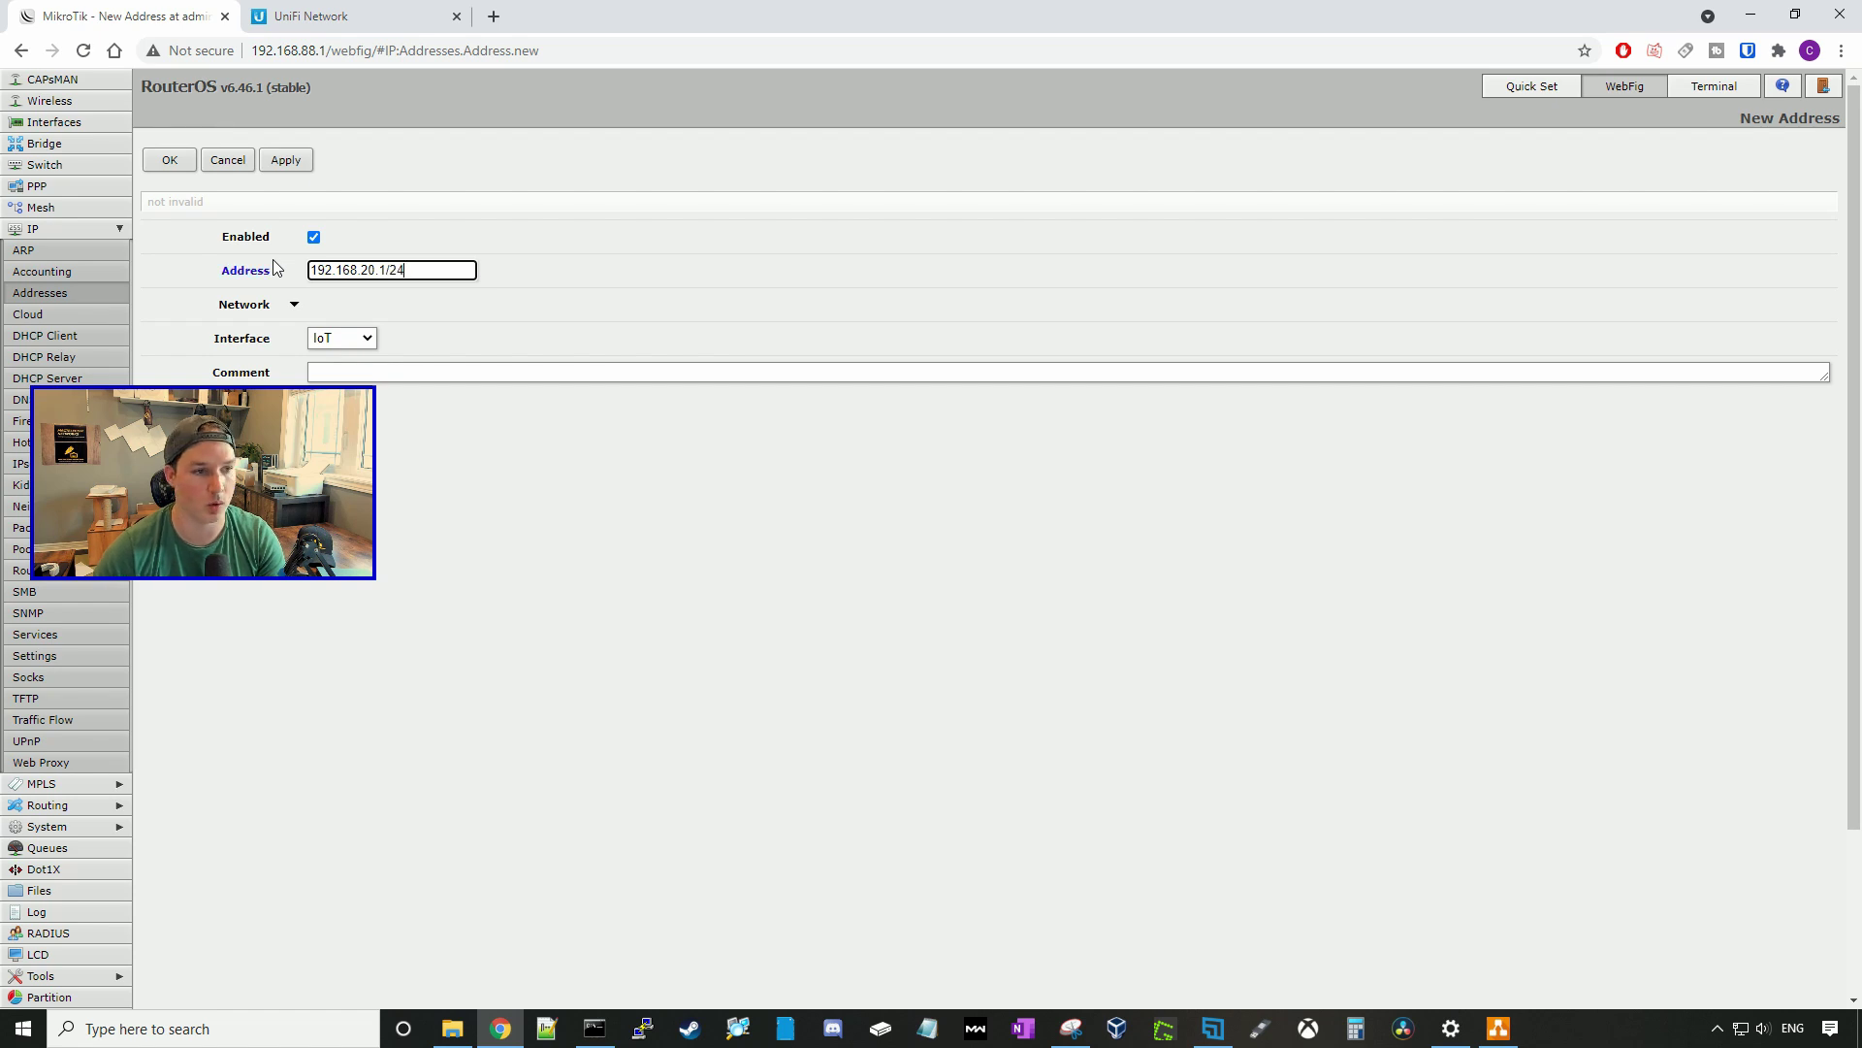
left_click(291, 160)
left_click(172, 162)
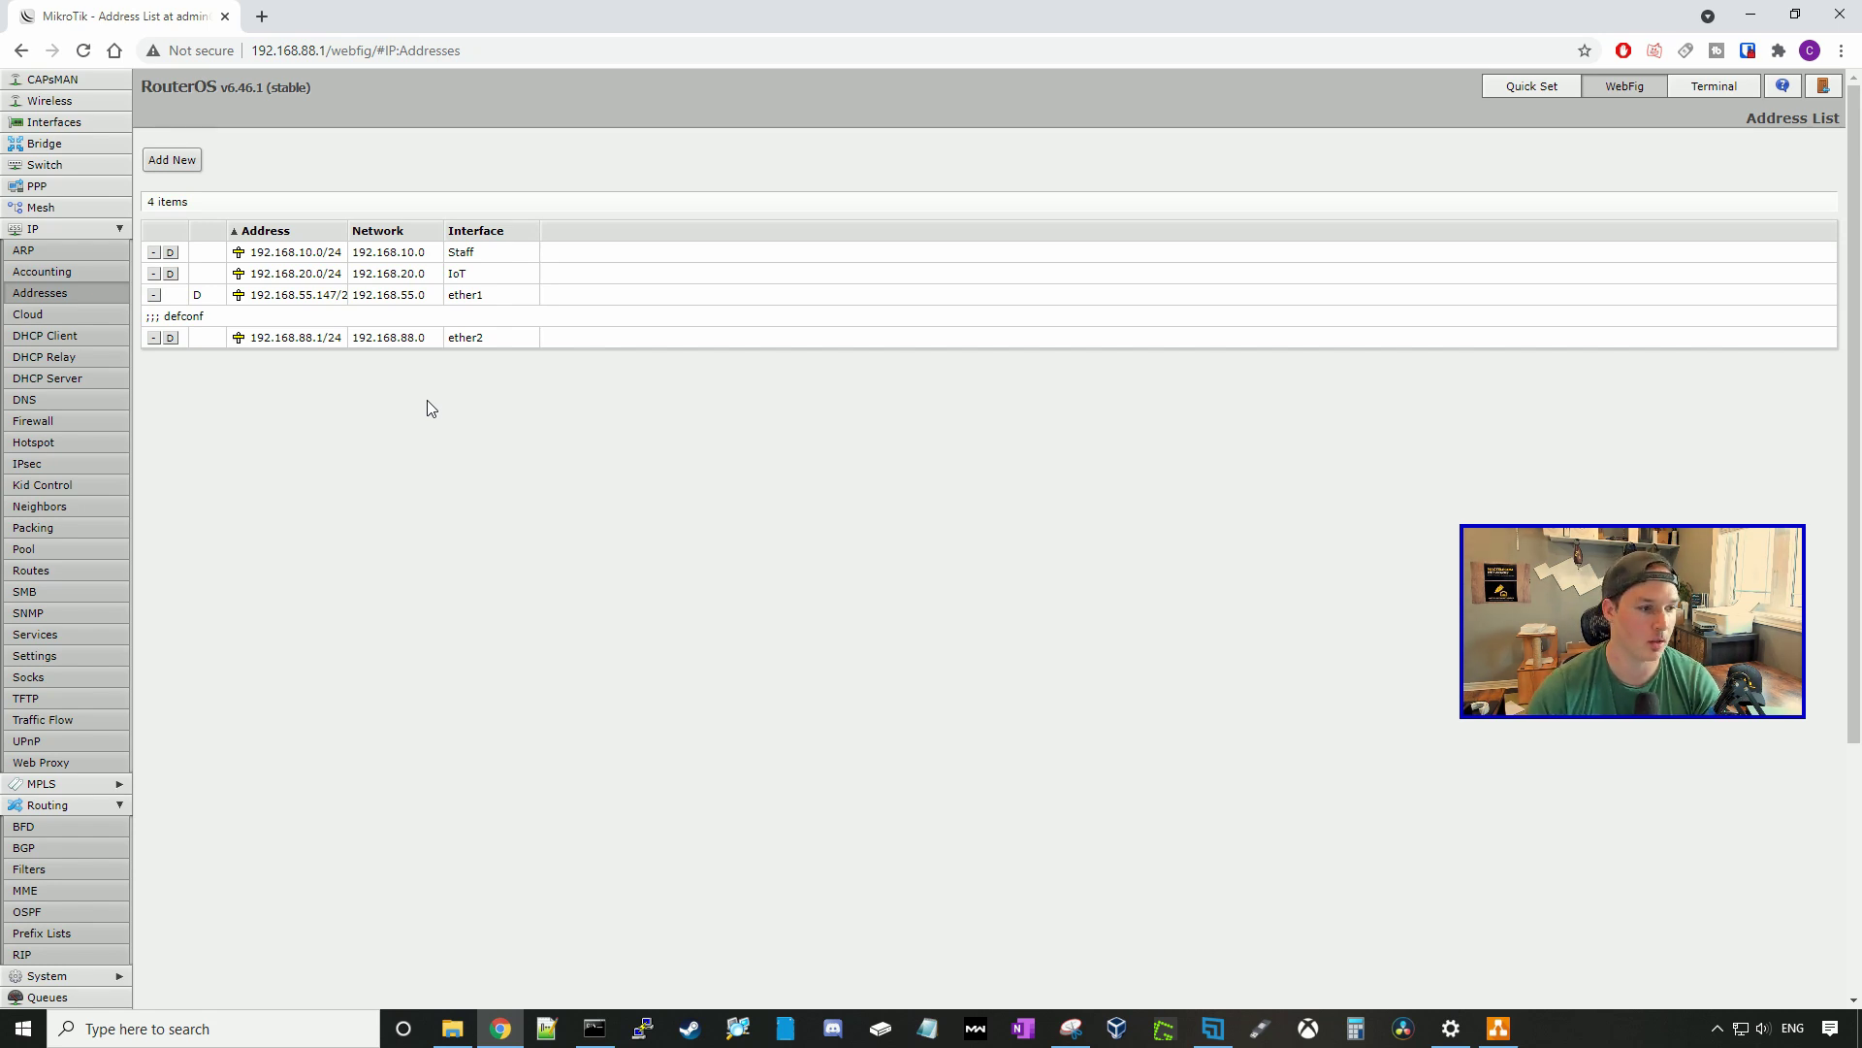
- Start DHCP Setup on Staff, accepting the 192.168.10.0/24 address space and gateway
left_click(46, 381)
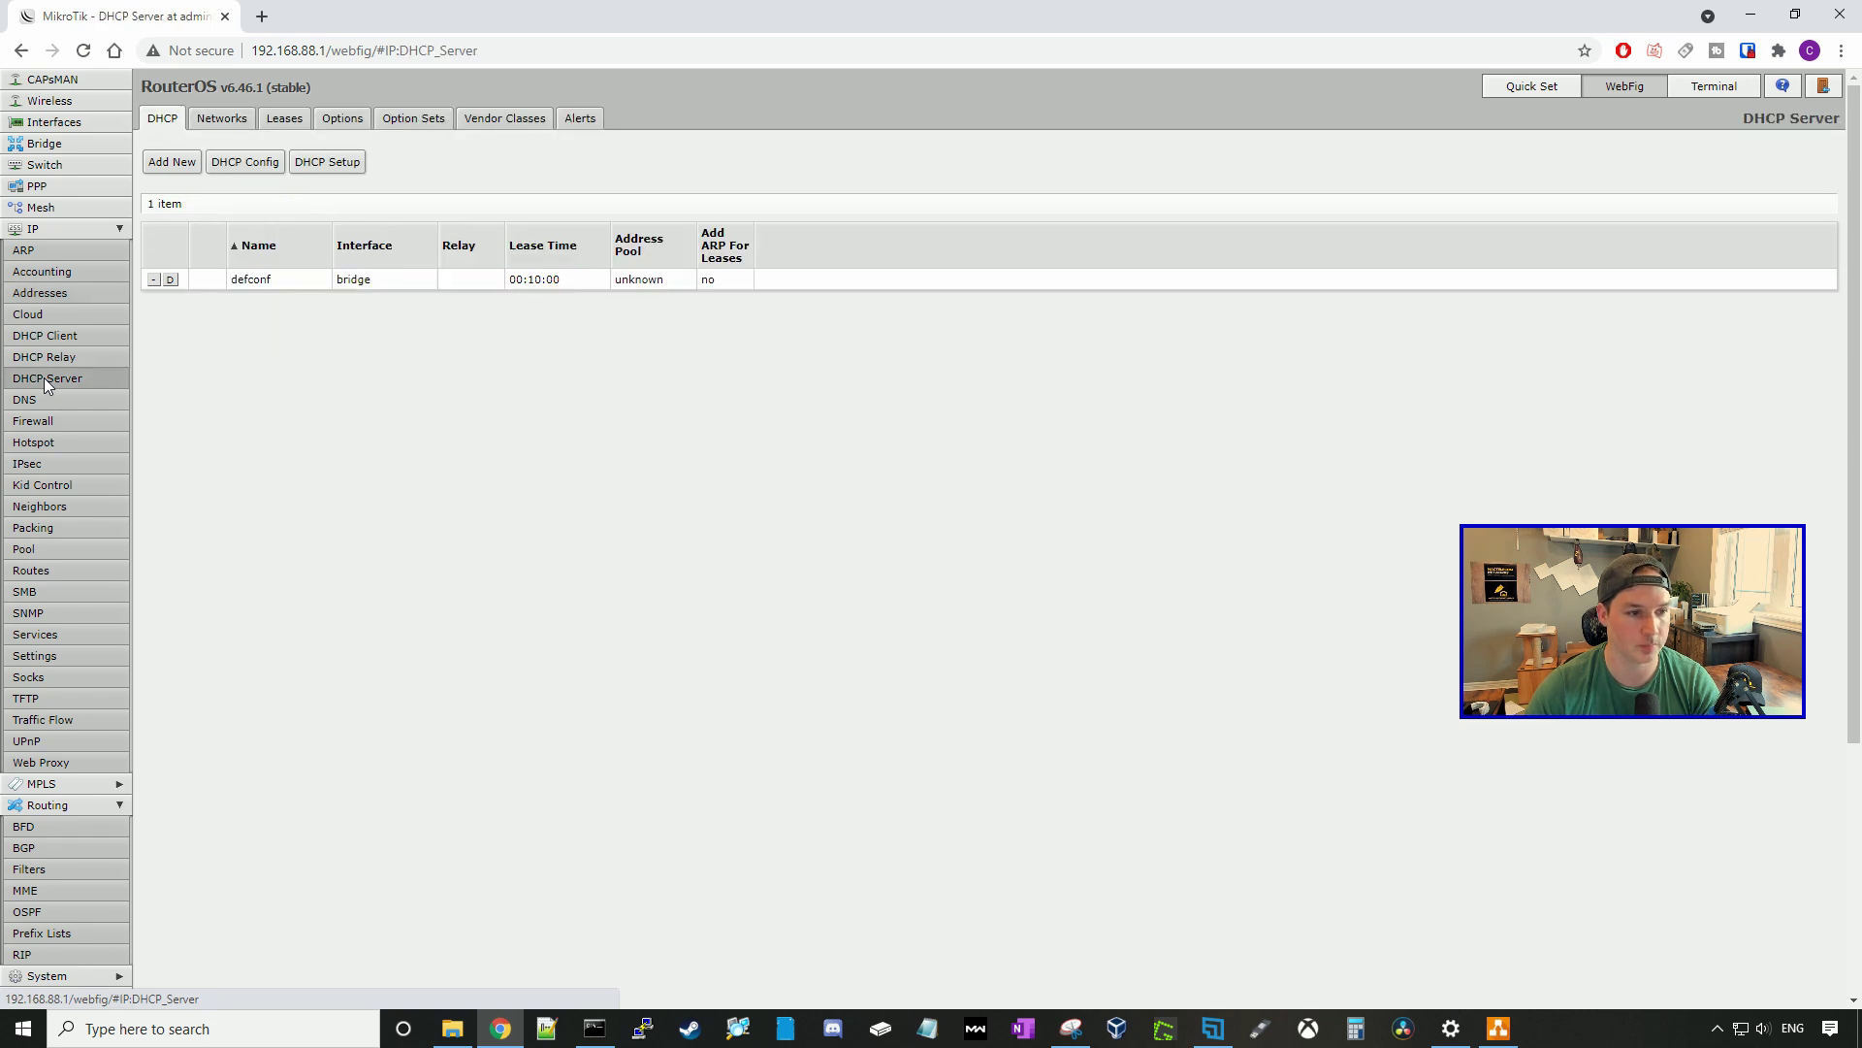
left_click(315, 165)
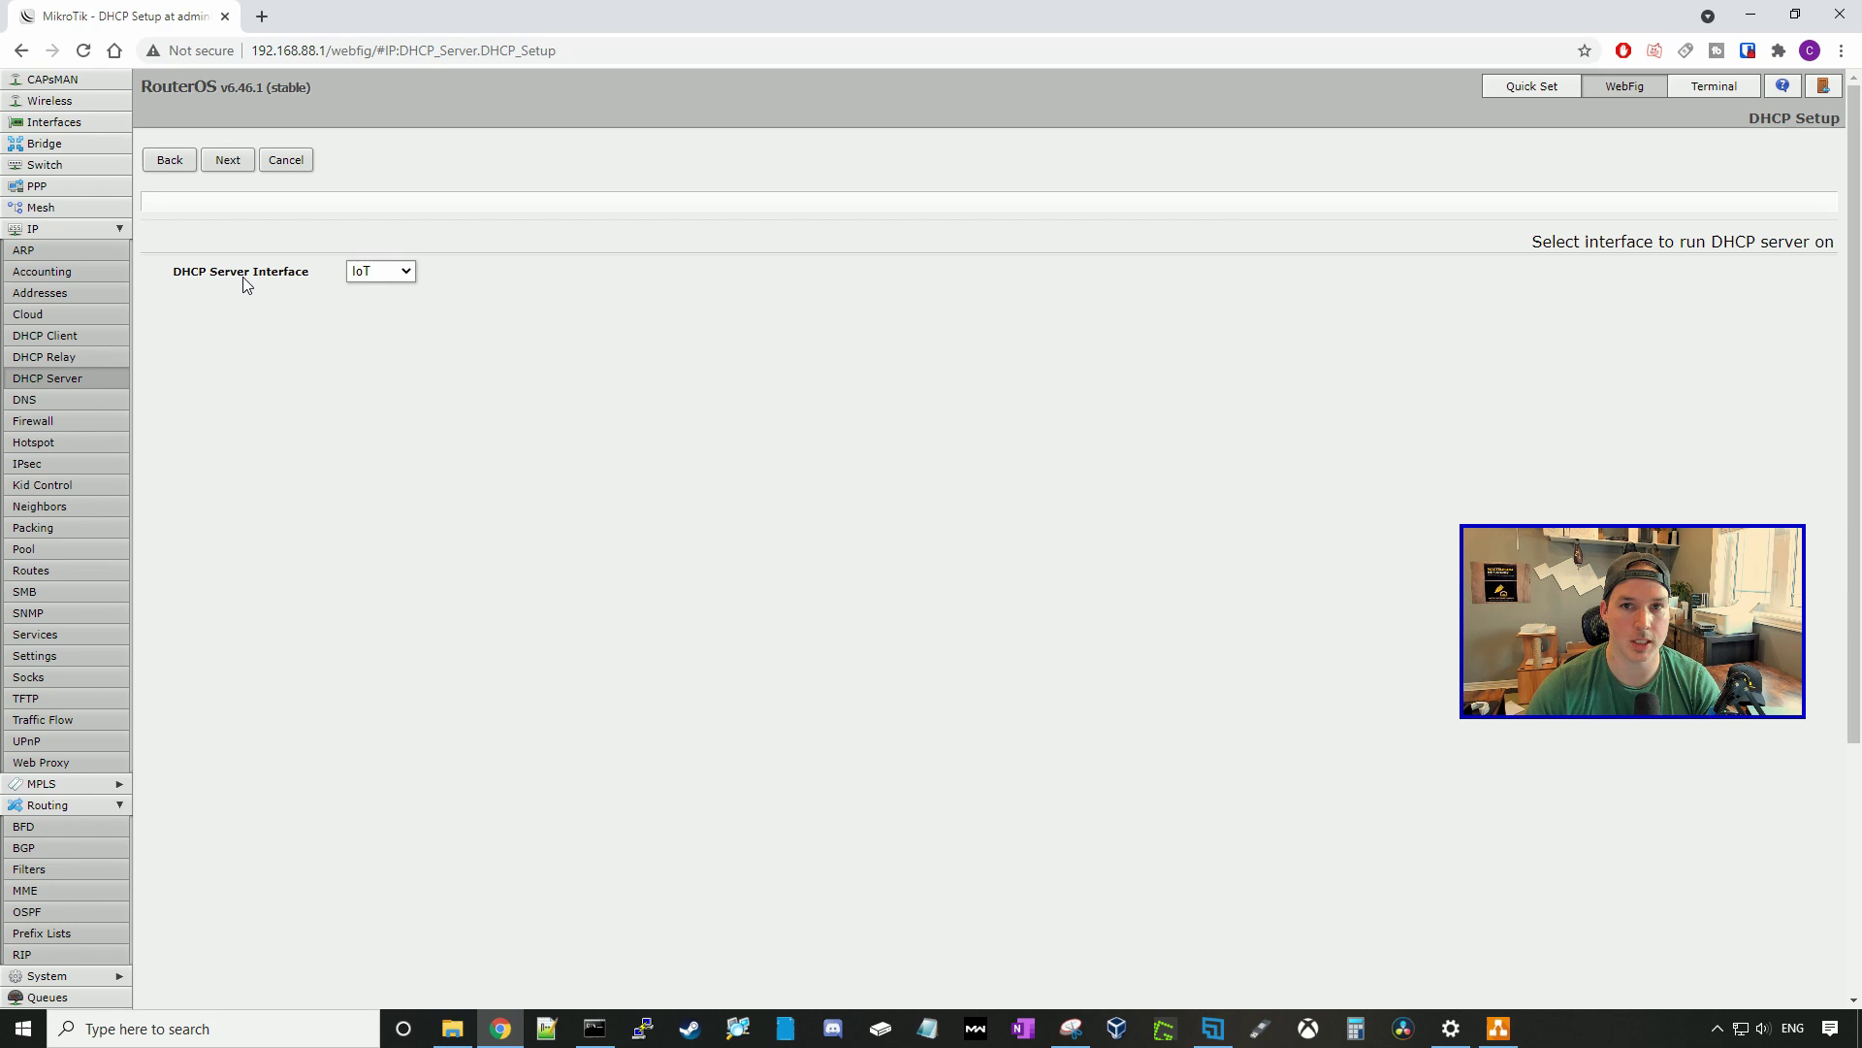
left_click(402, 271)
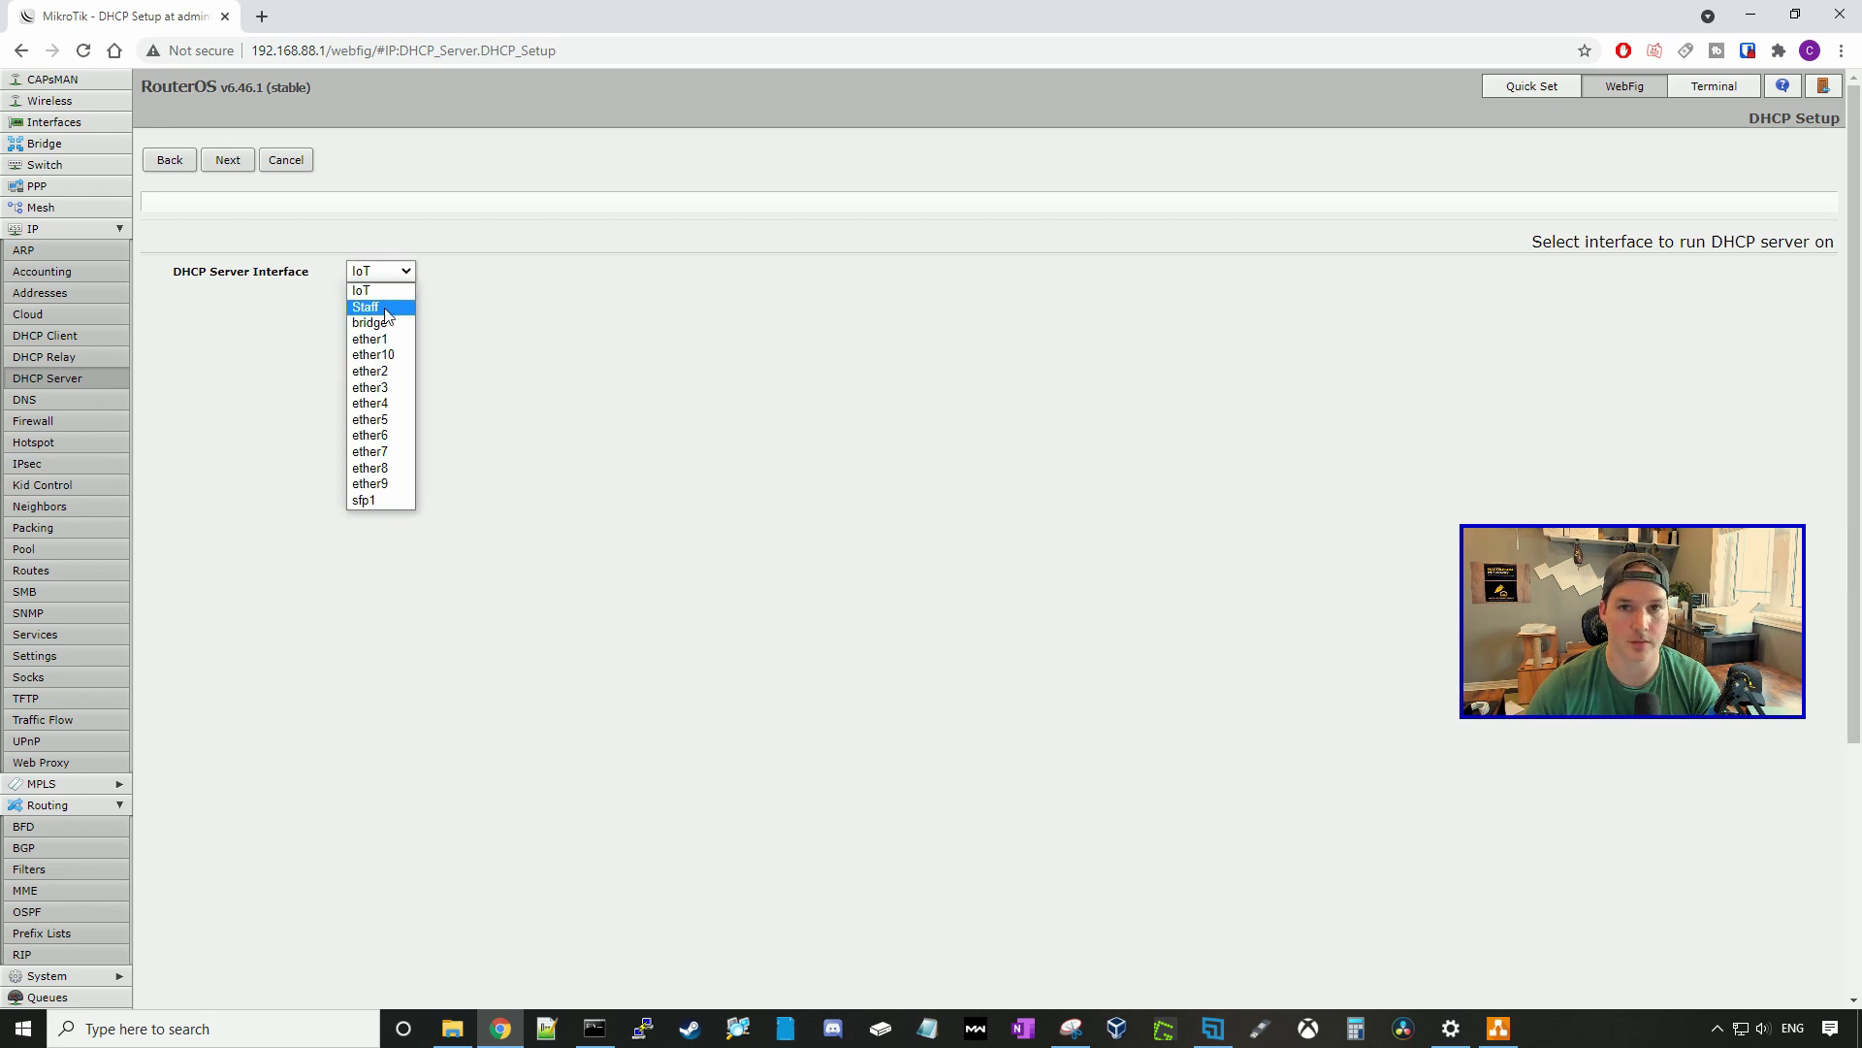
left_click(386, 309)
left_click(228, 163)
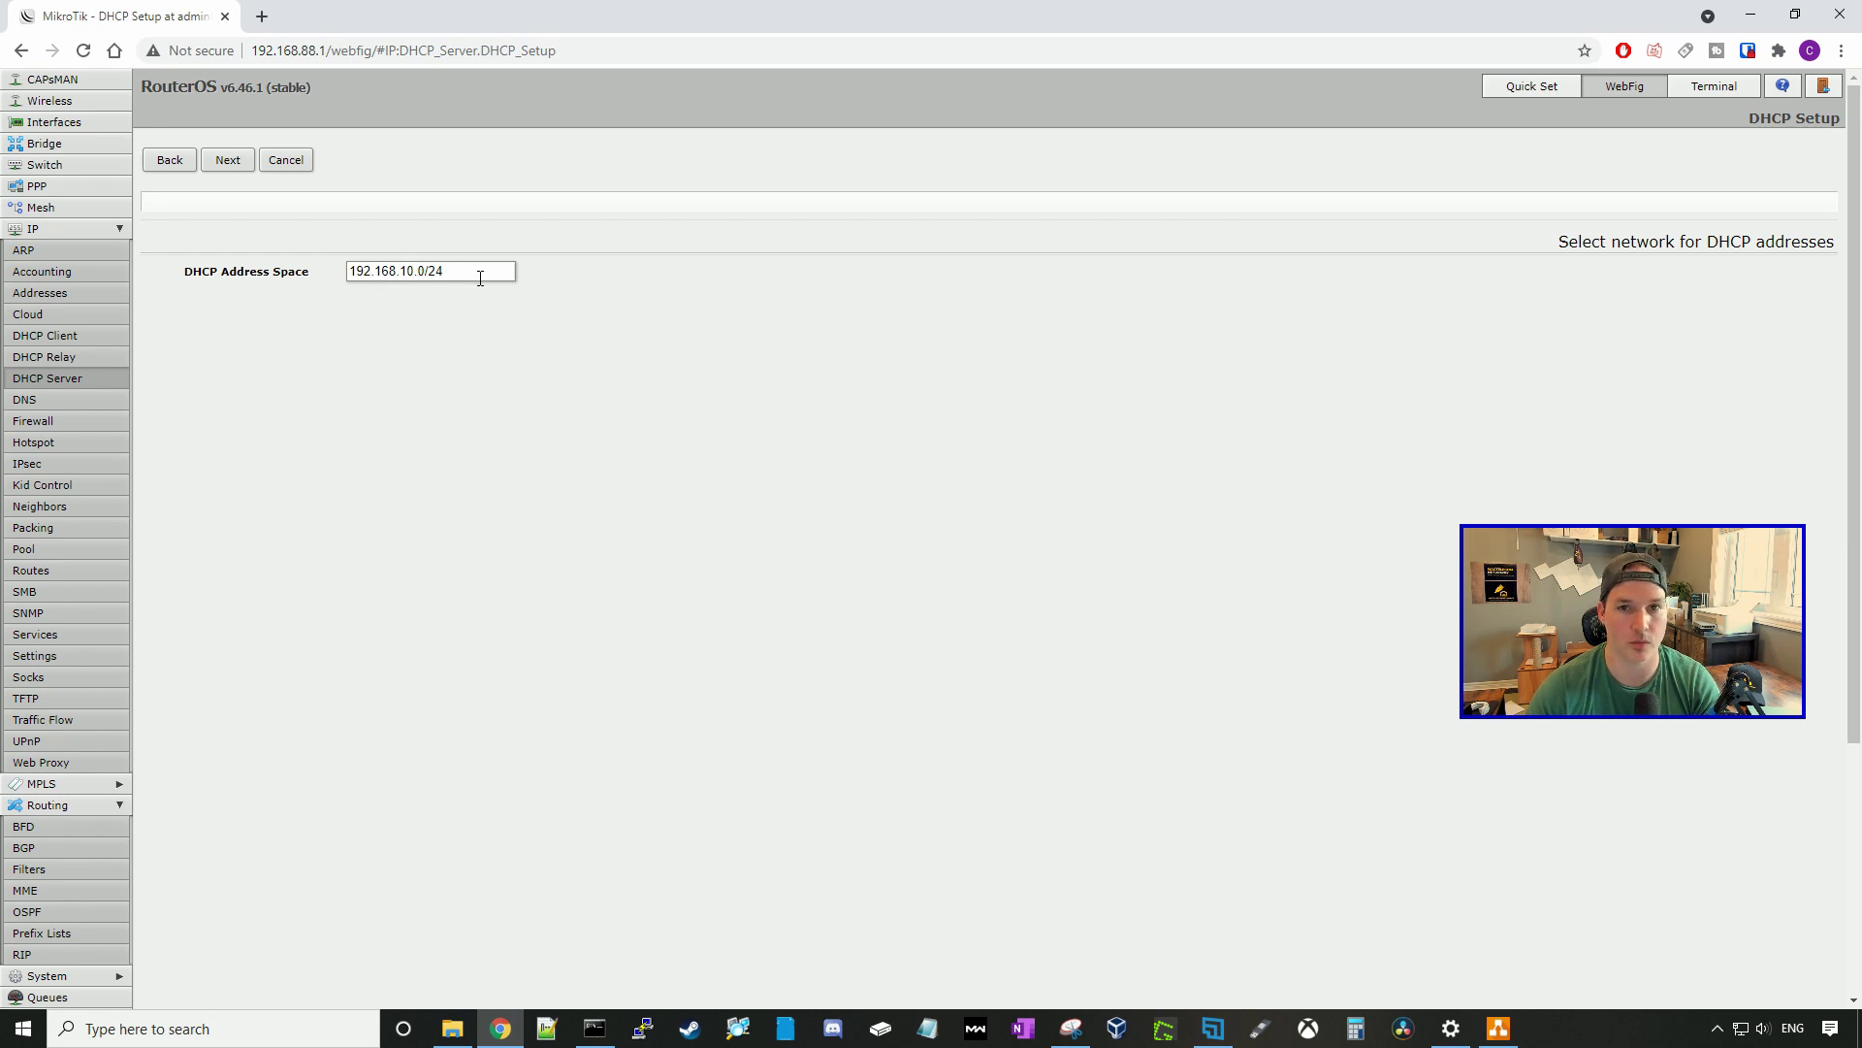
left_click(234, 157)
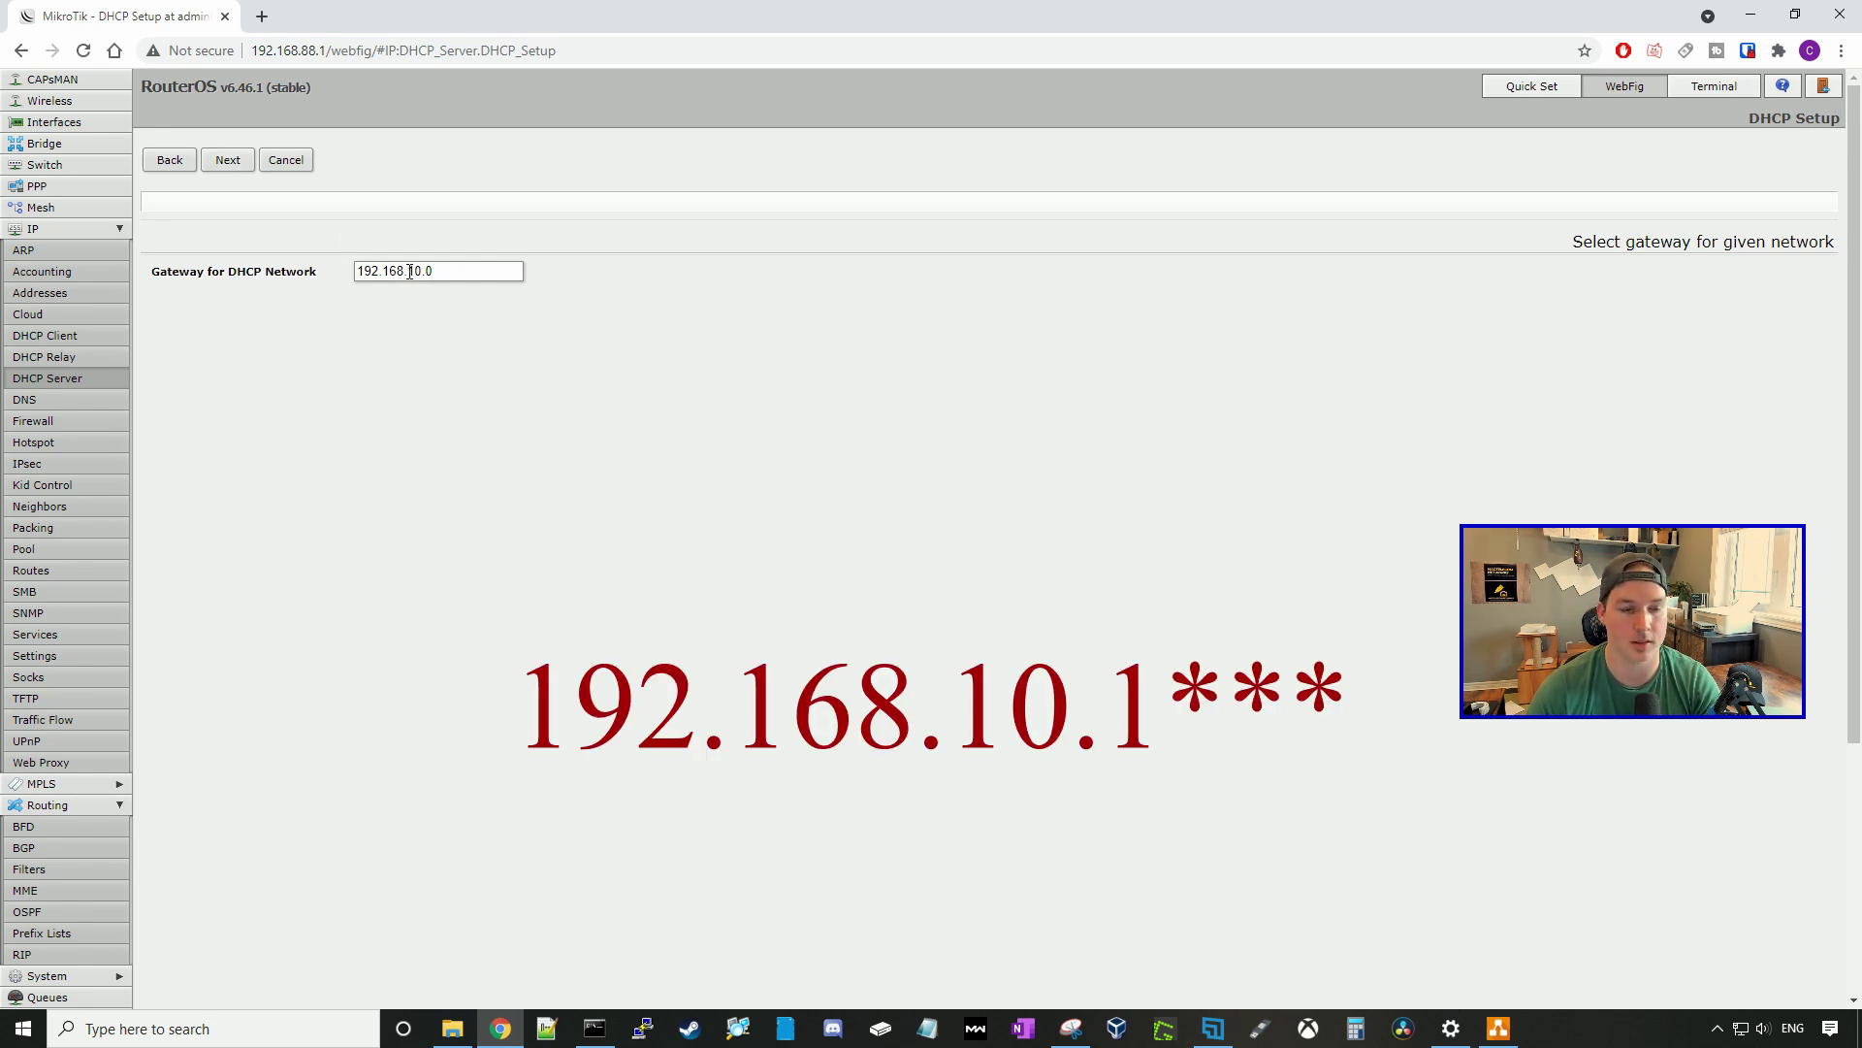
left_click(228, 160)
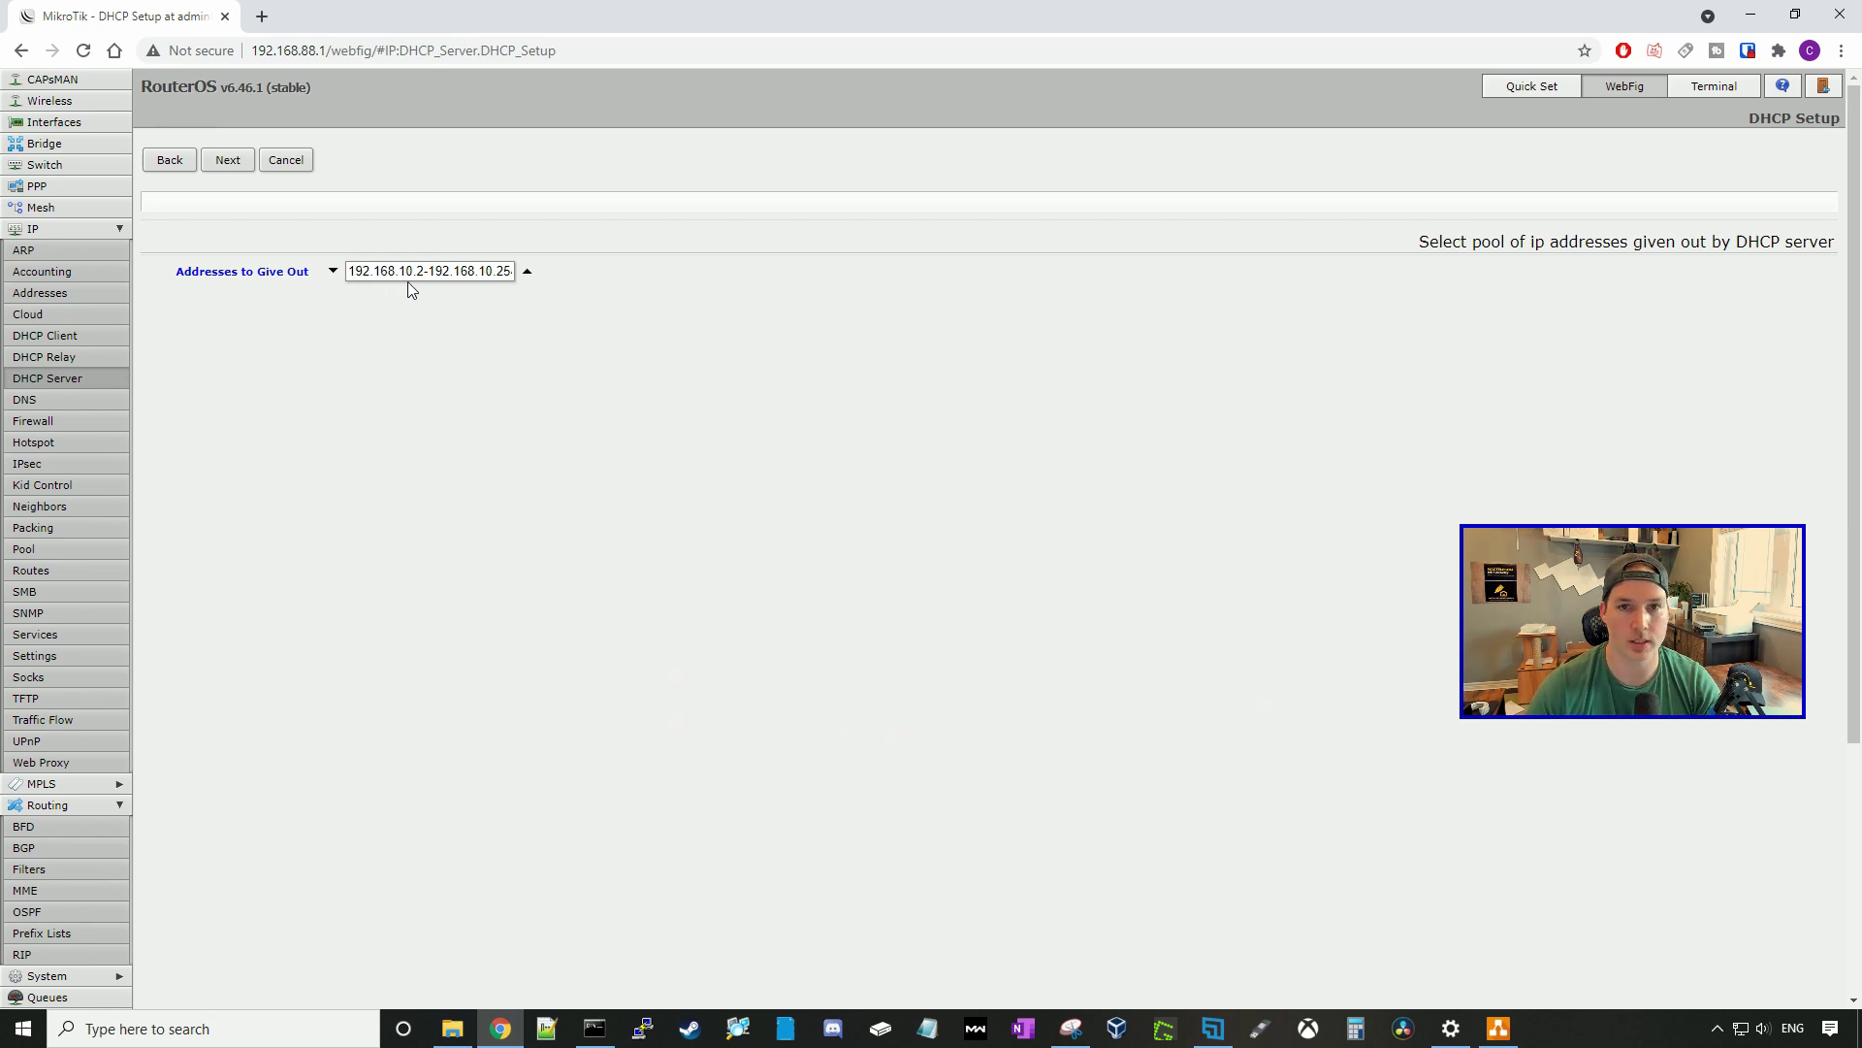
- Accept the address pool, set DNS server 1.1.1.1, and finish with a 10-minute lease
left_click_drag(436, 271, 517, 278)
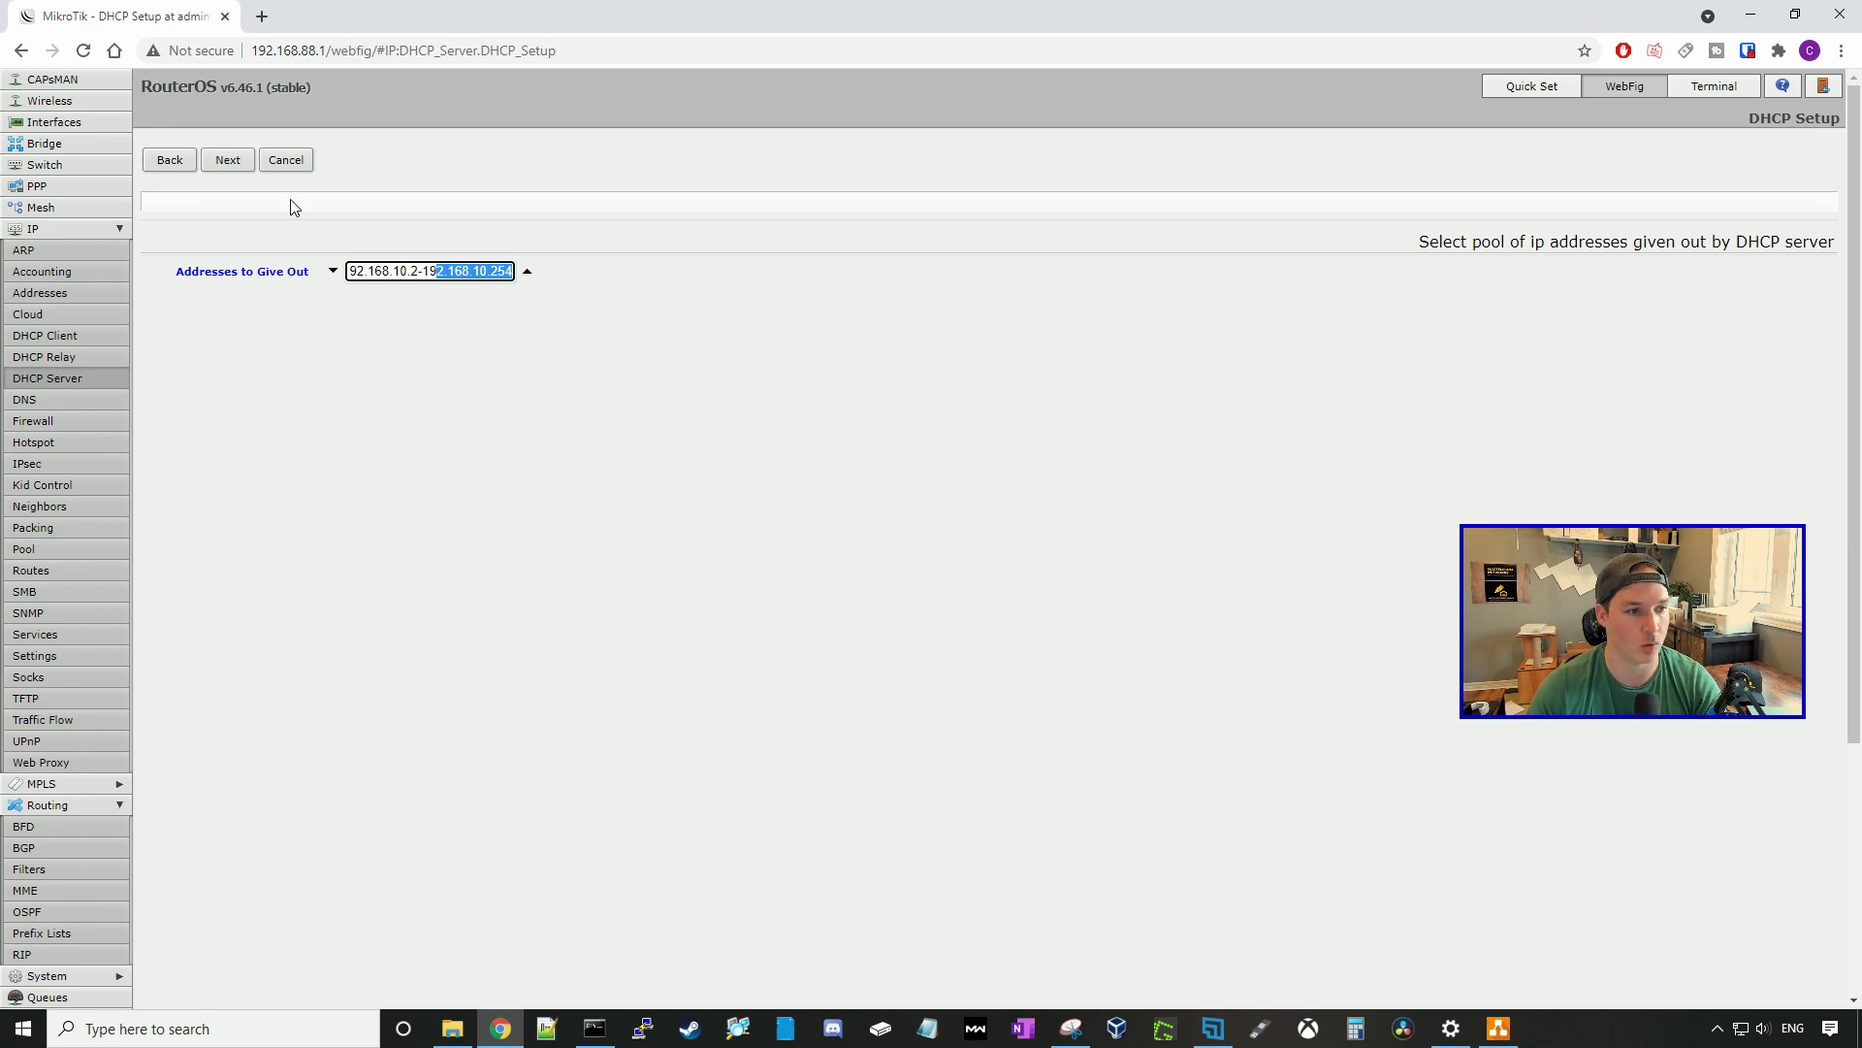
left_click(239, 170)
left_click_drag(446, 271, 333, 271)
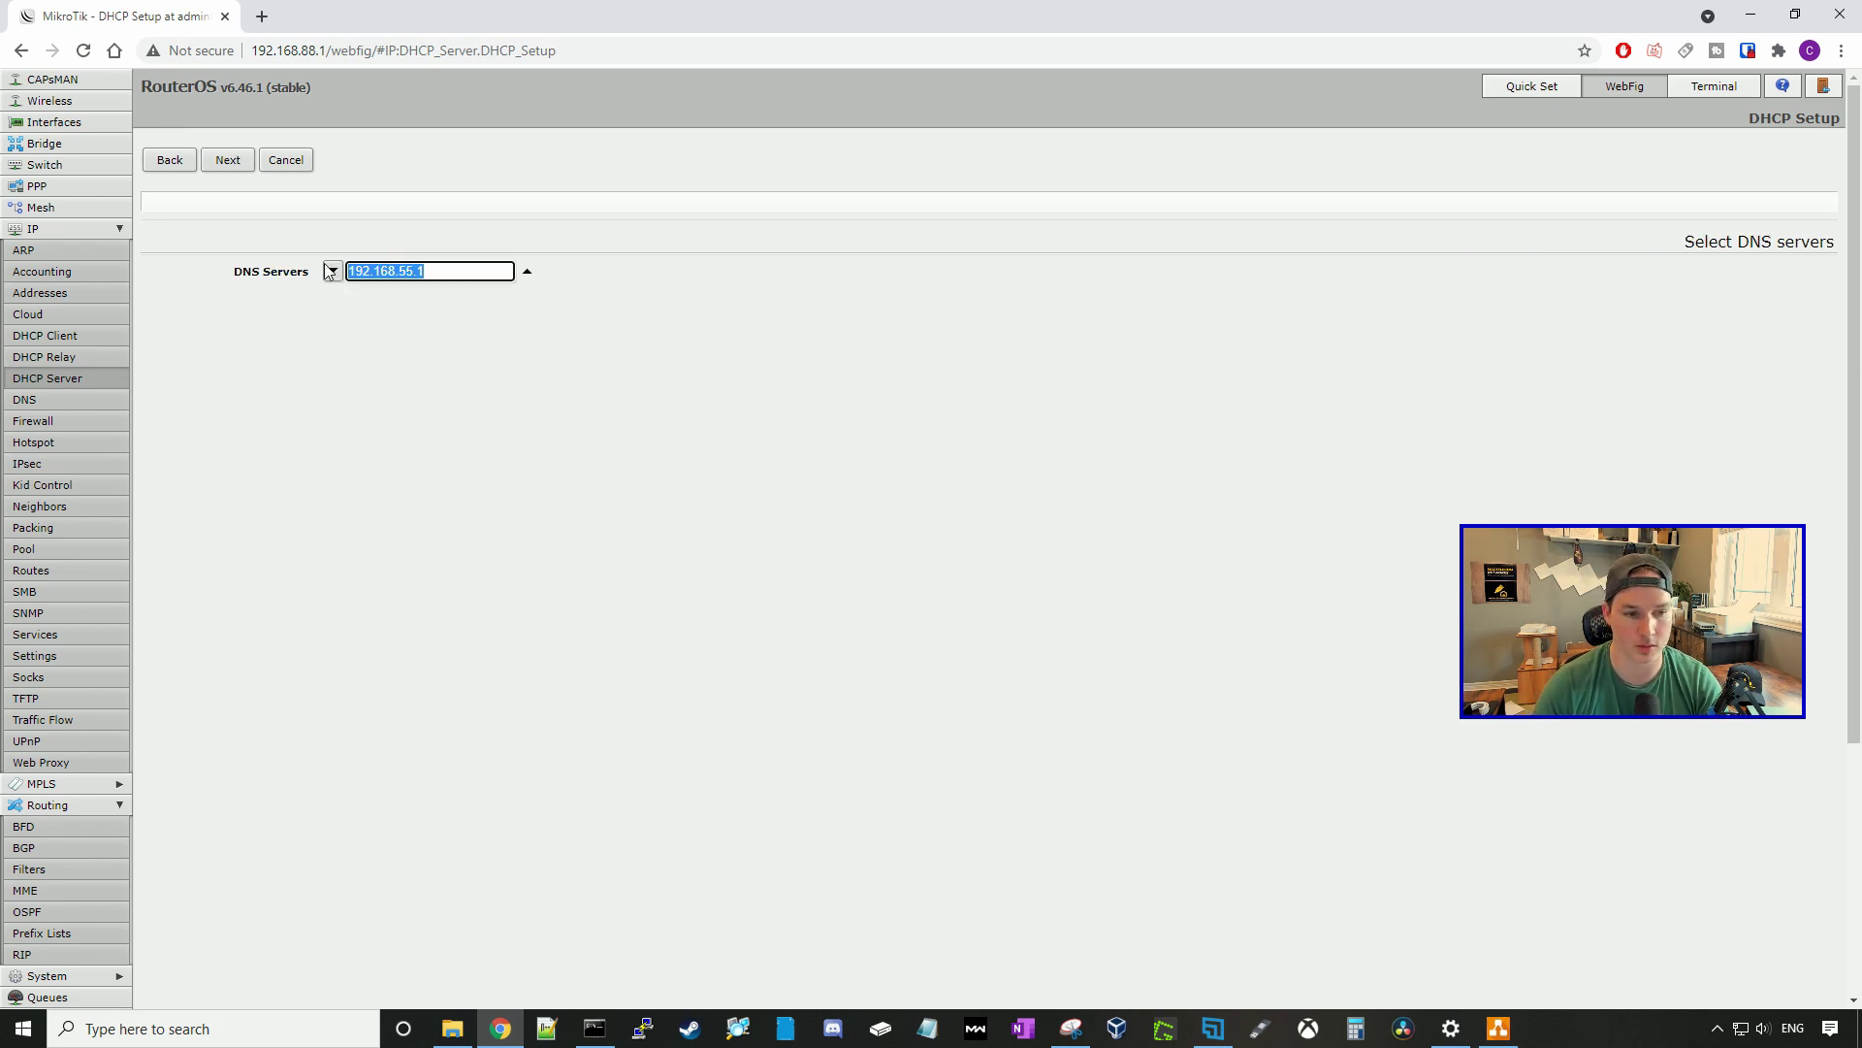
type("1.1.1.1")
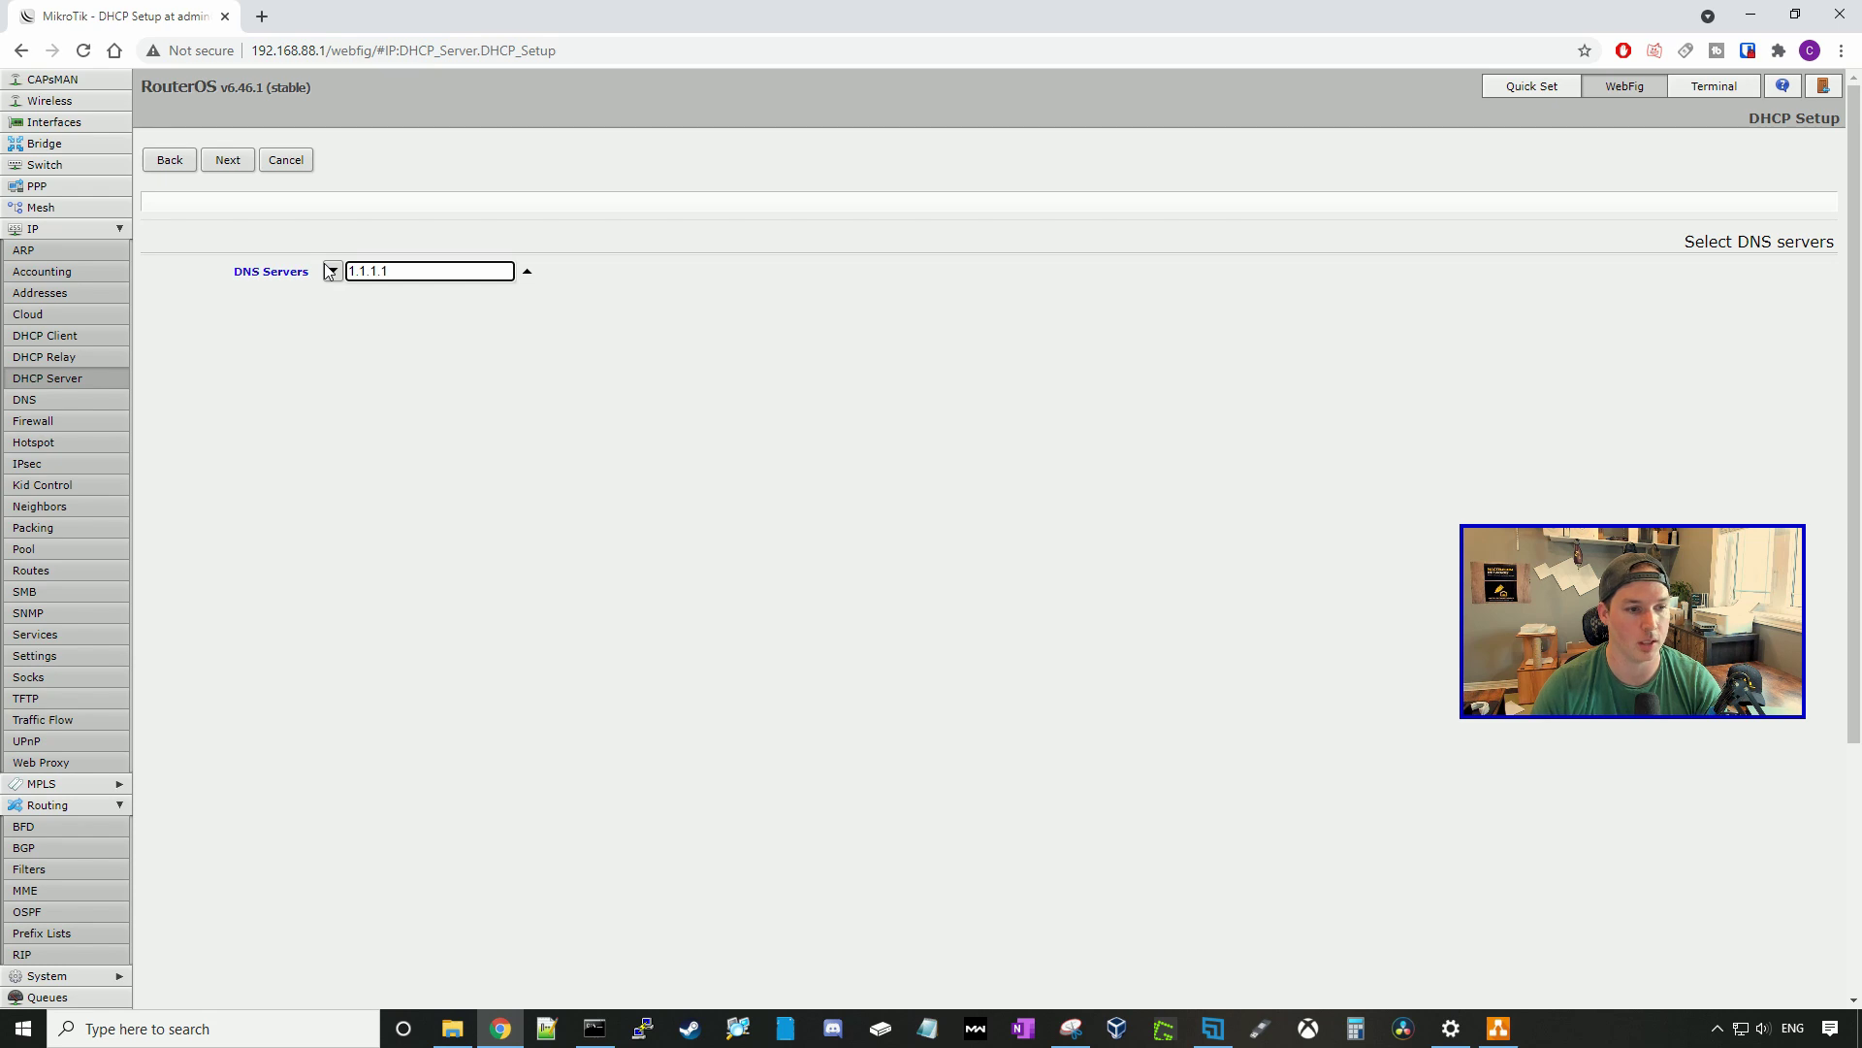
key("Return")
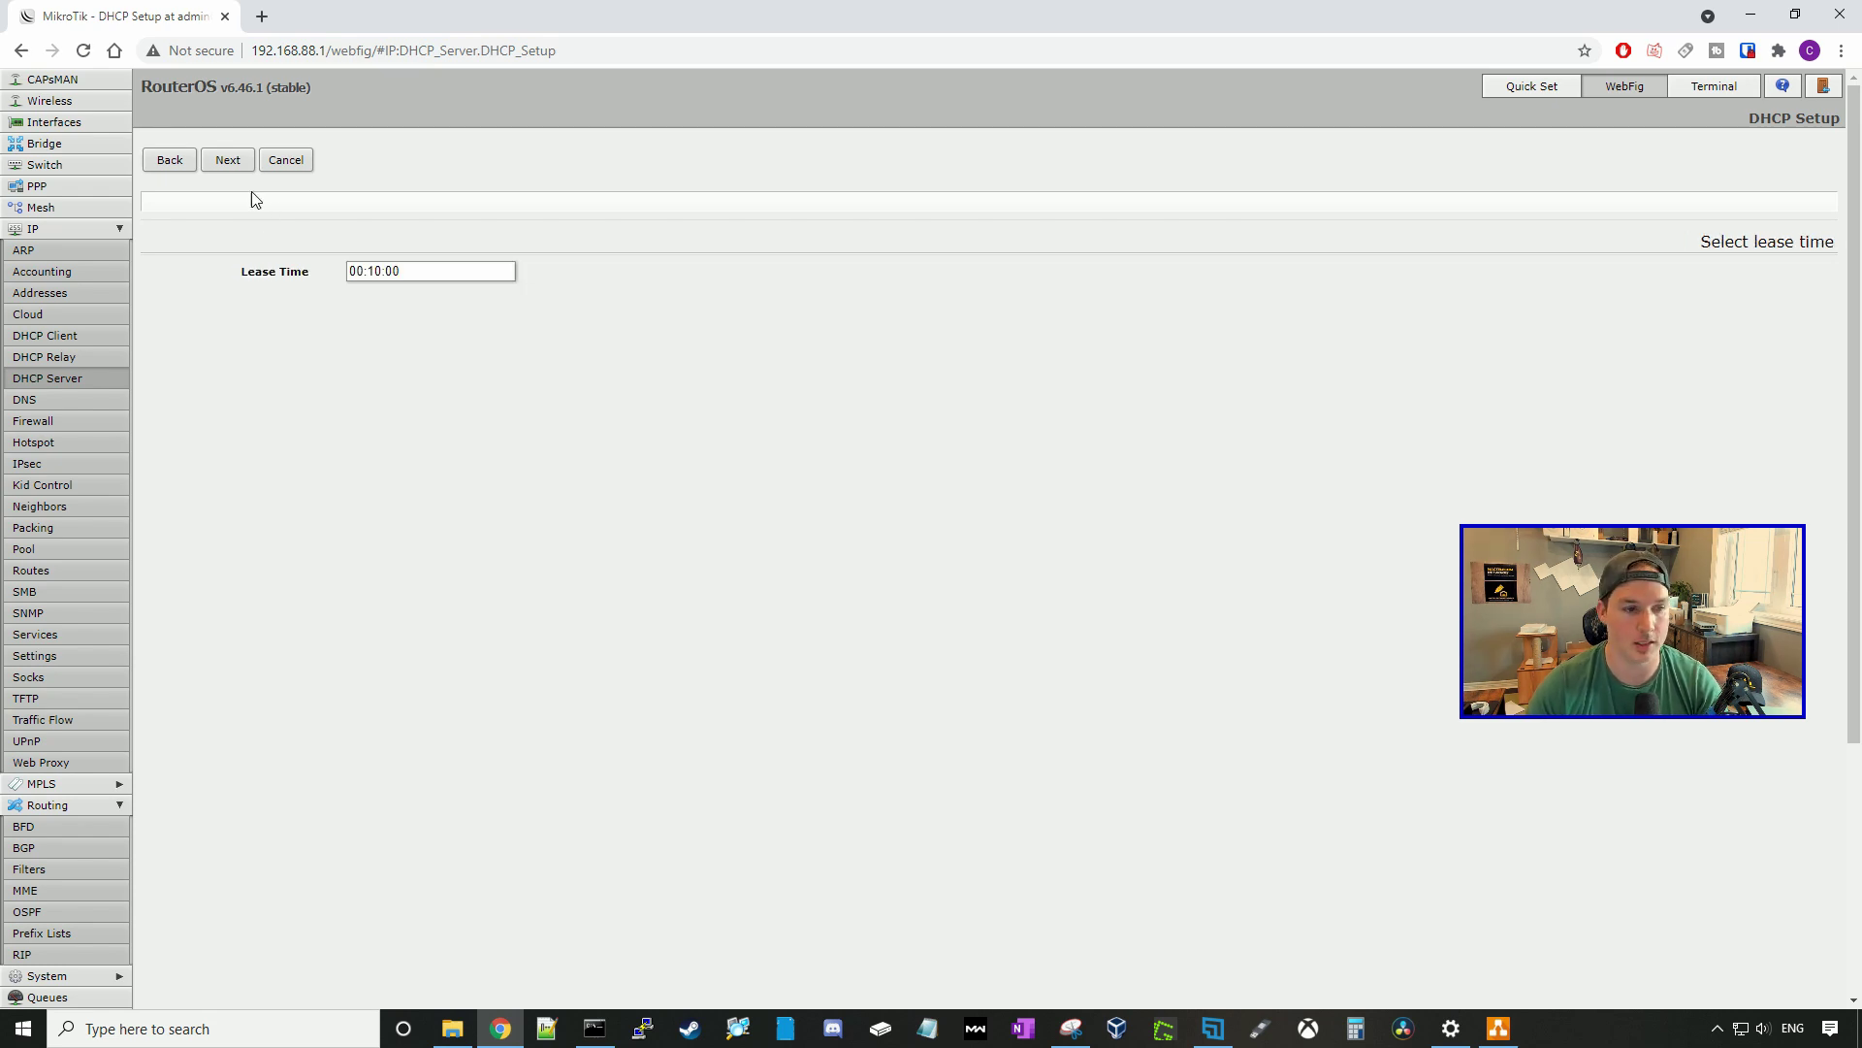
left_click(242, 169)
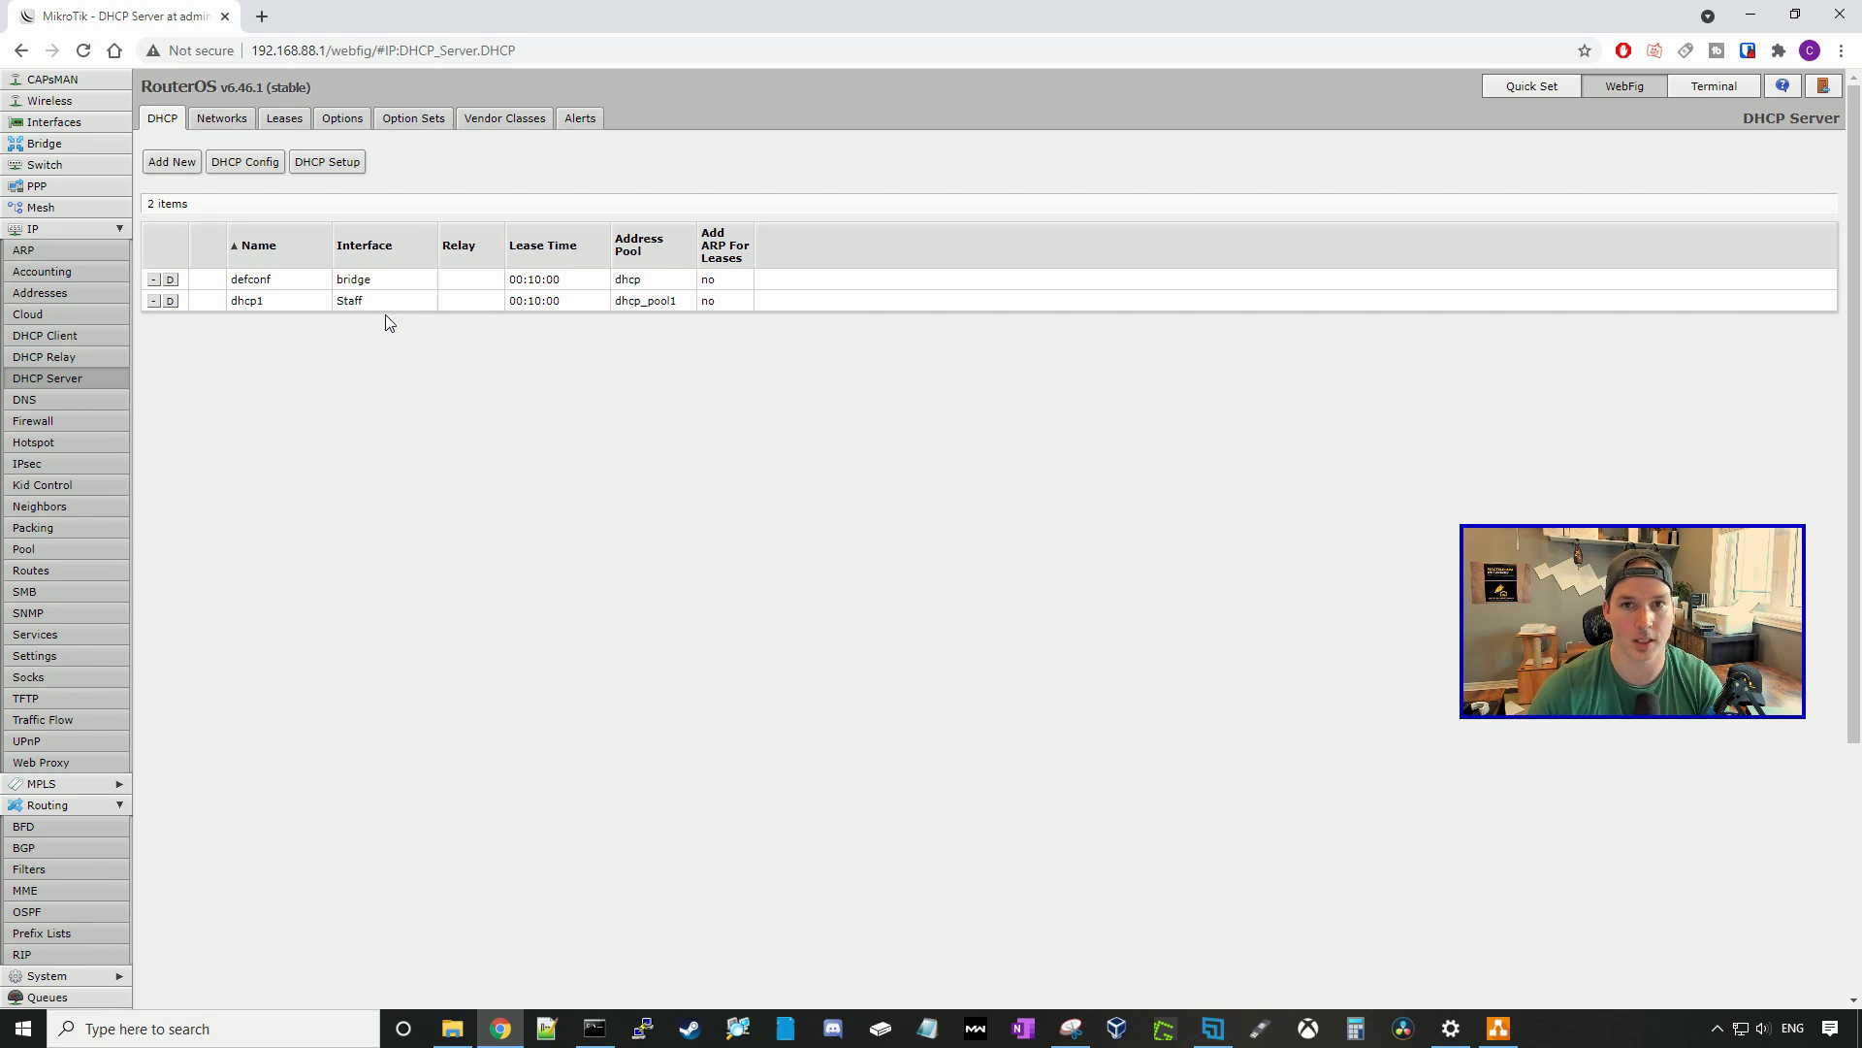
- Run DHCP Setup for IoT: 192.168.20.0/24, gateway 192.168.20.1, default pool, DNS, 10-minute lease
left_click(349, 166)
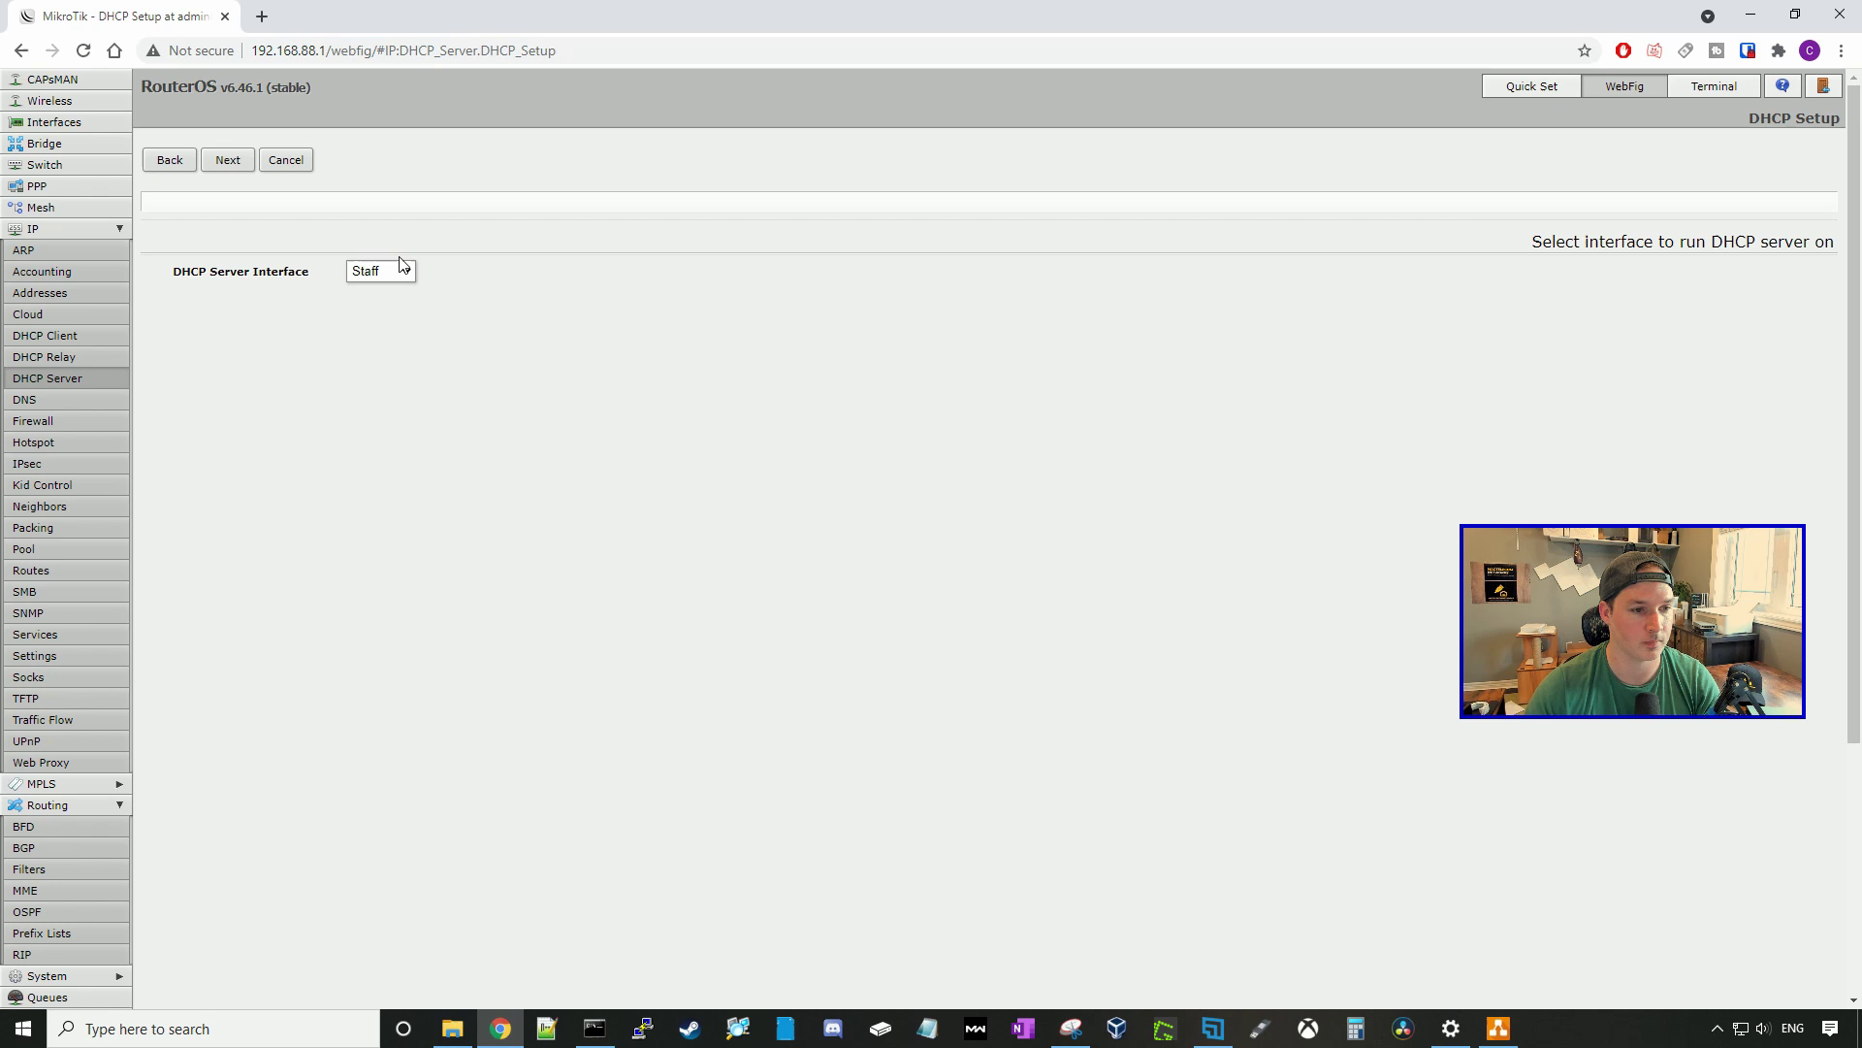
left_click(402, 270)
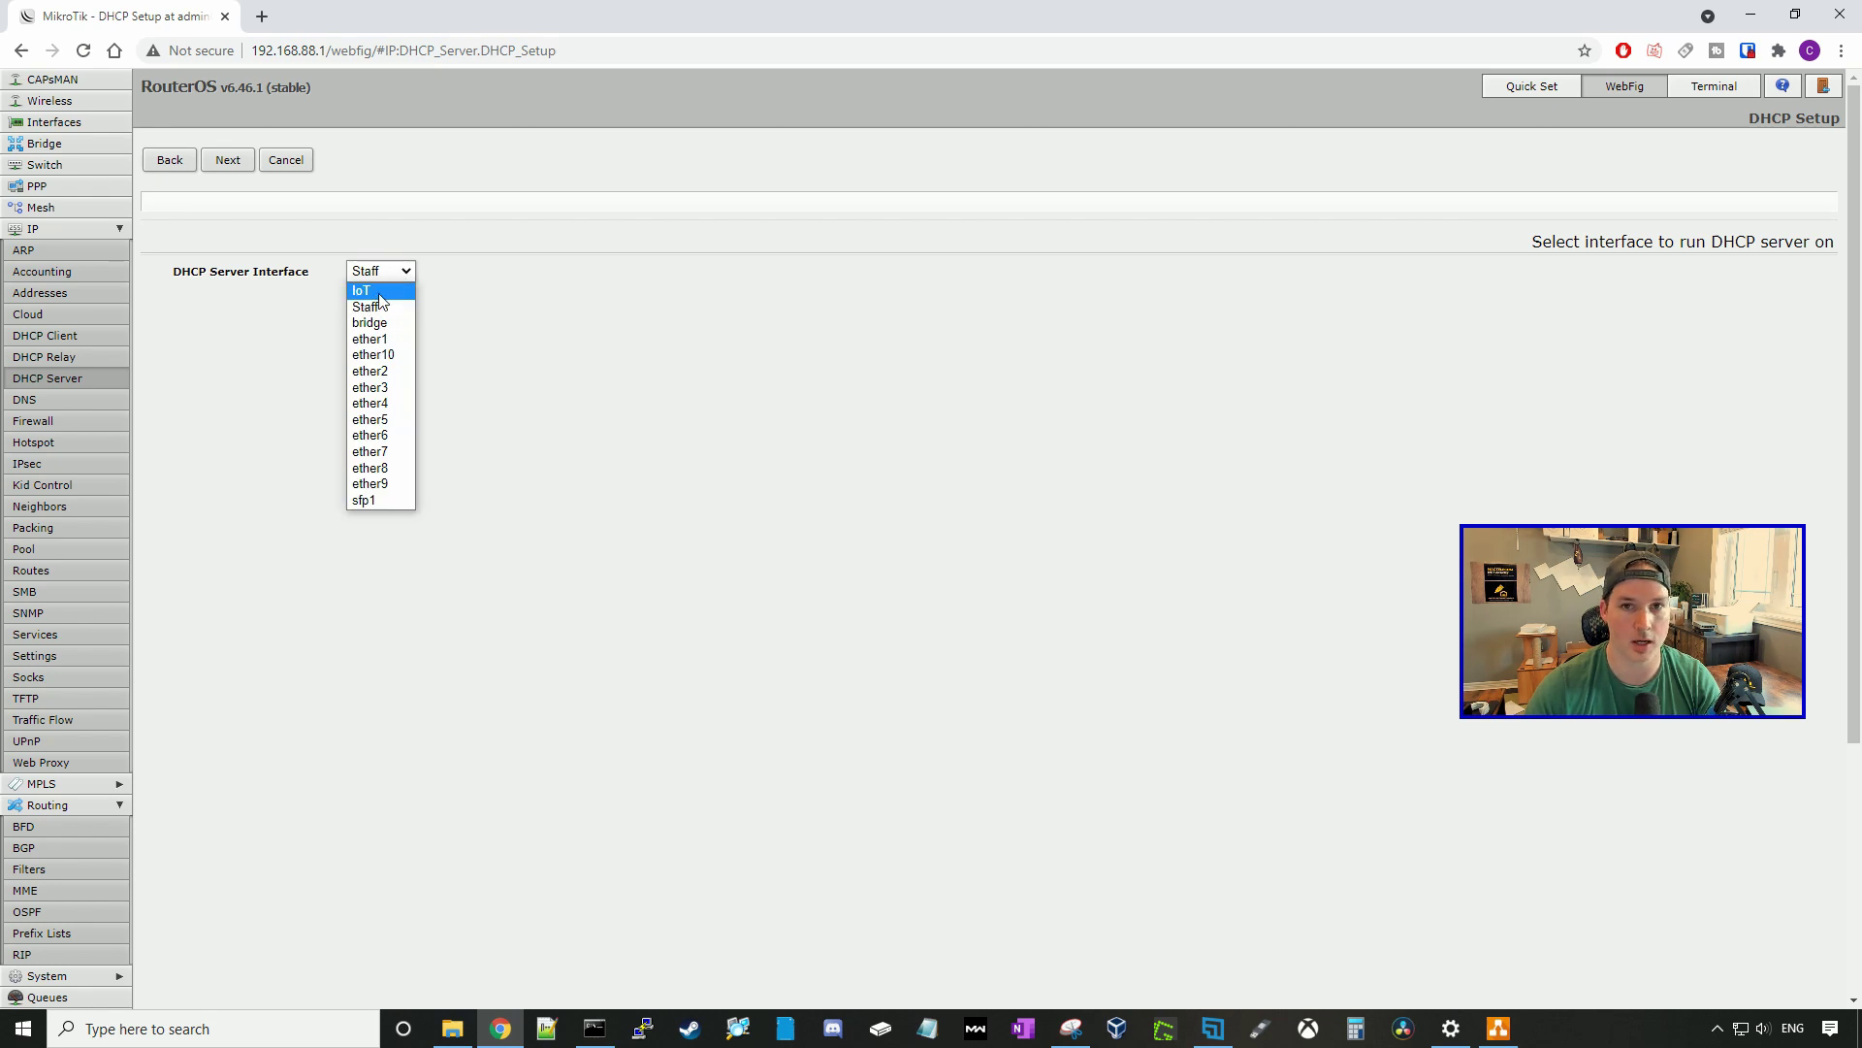
left_click(379, 294)
left_click(239, 164)
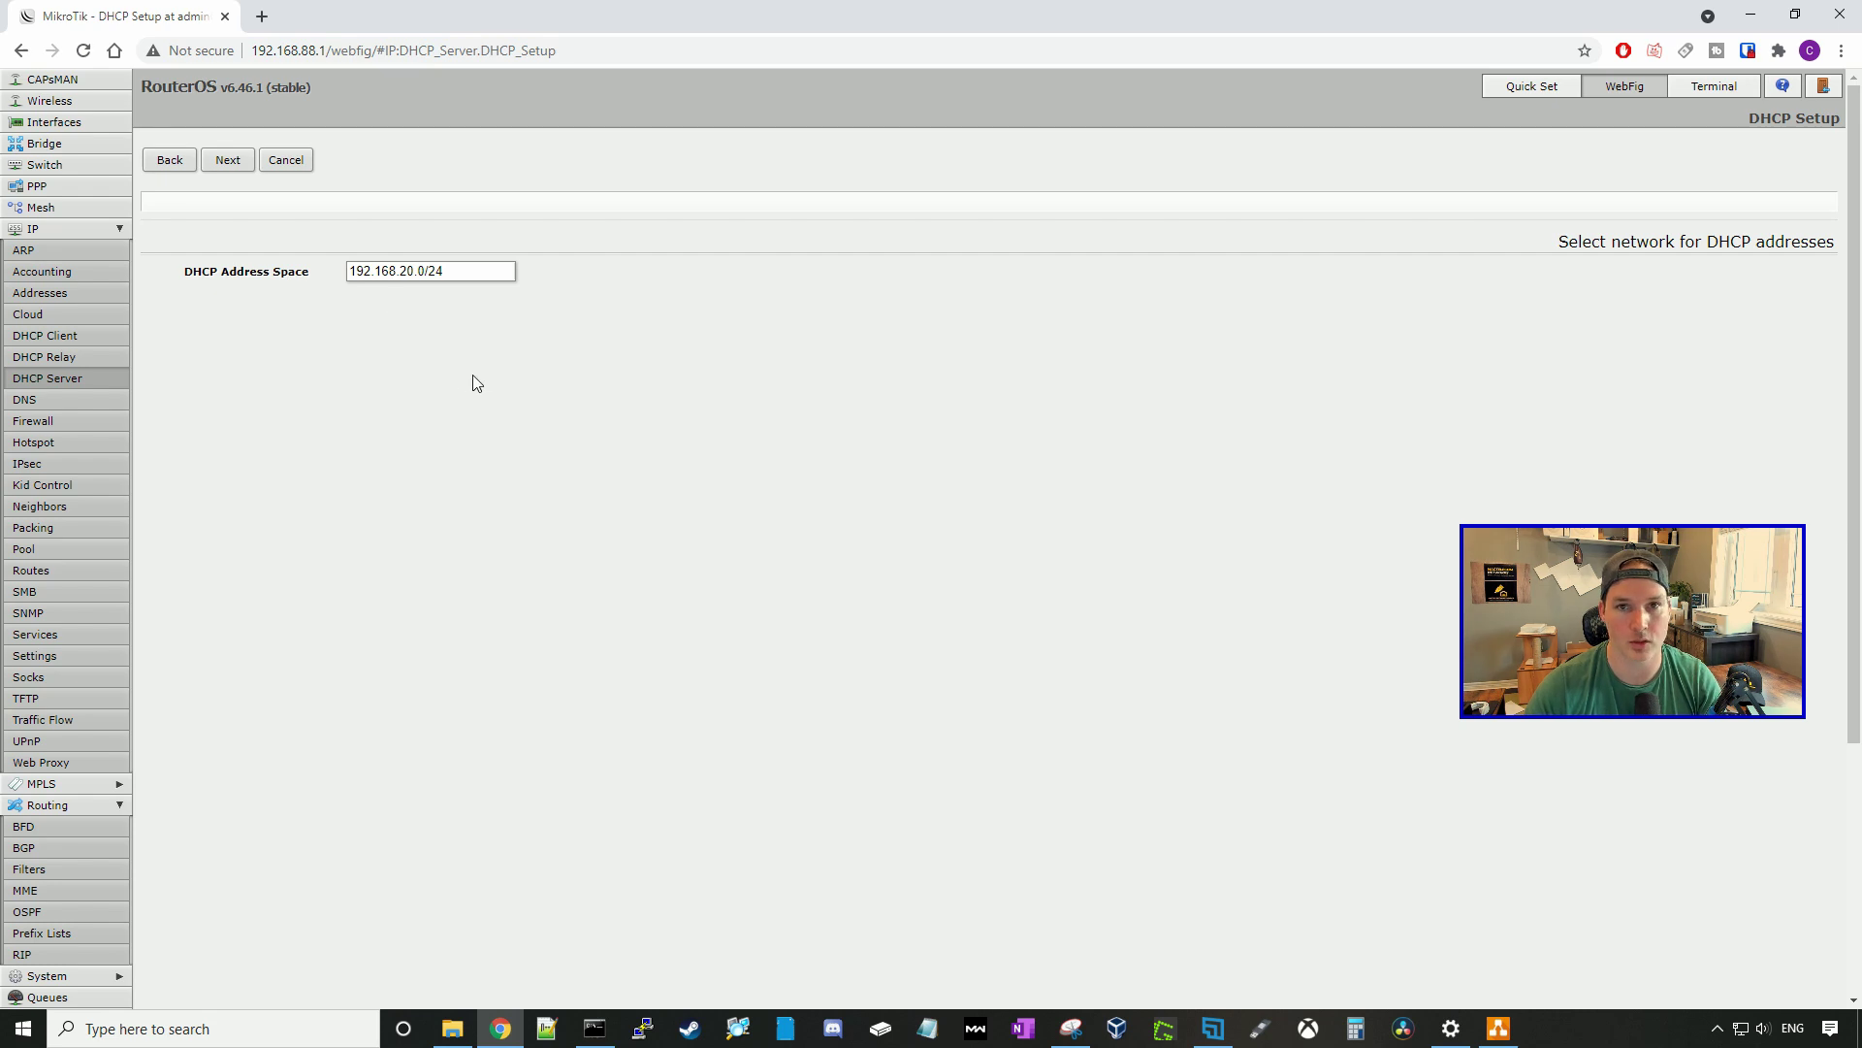
left_click(235, 160)
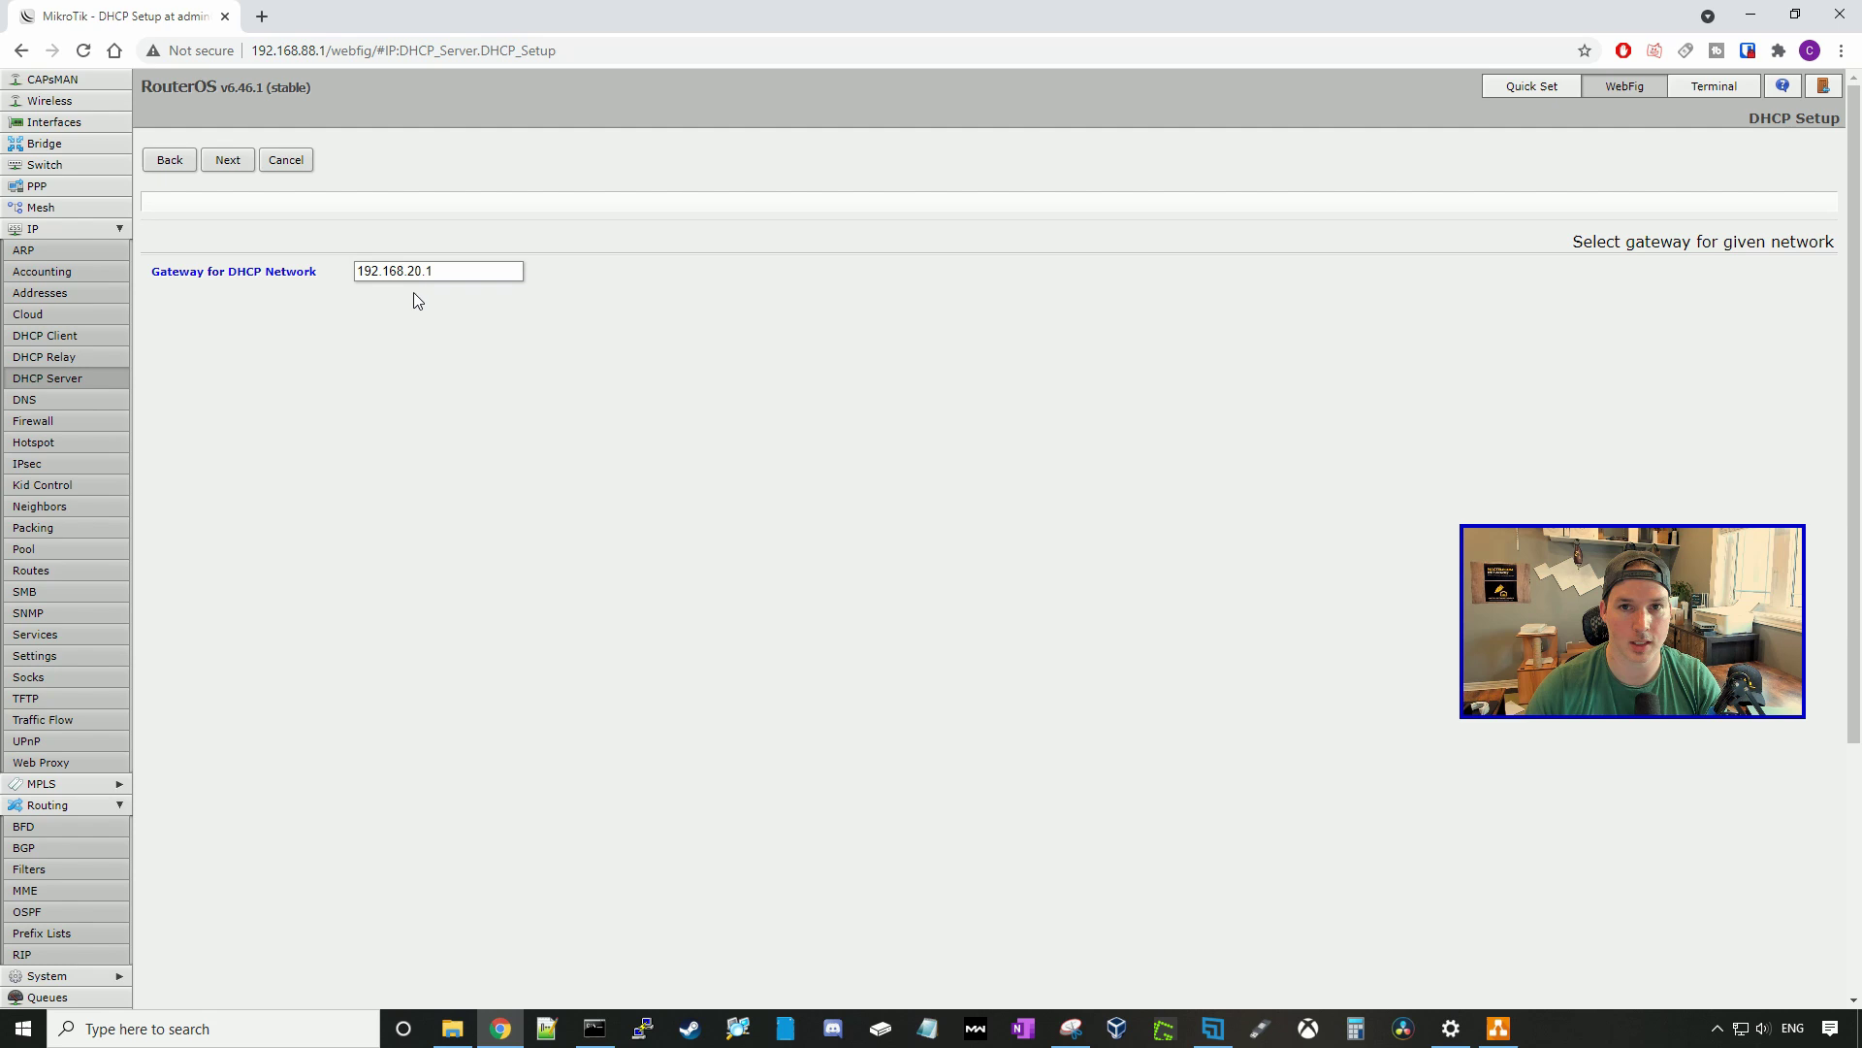
left_click(232, 163)
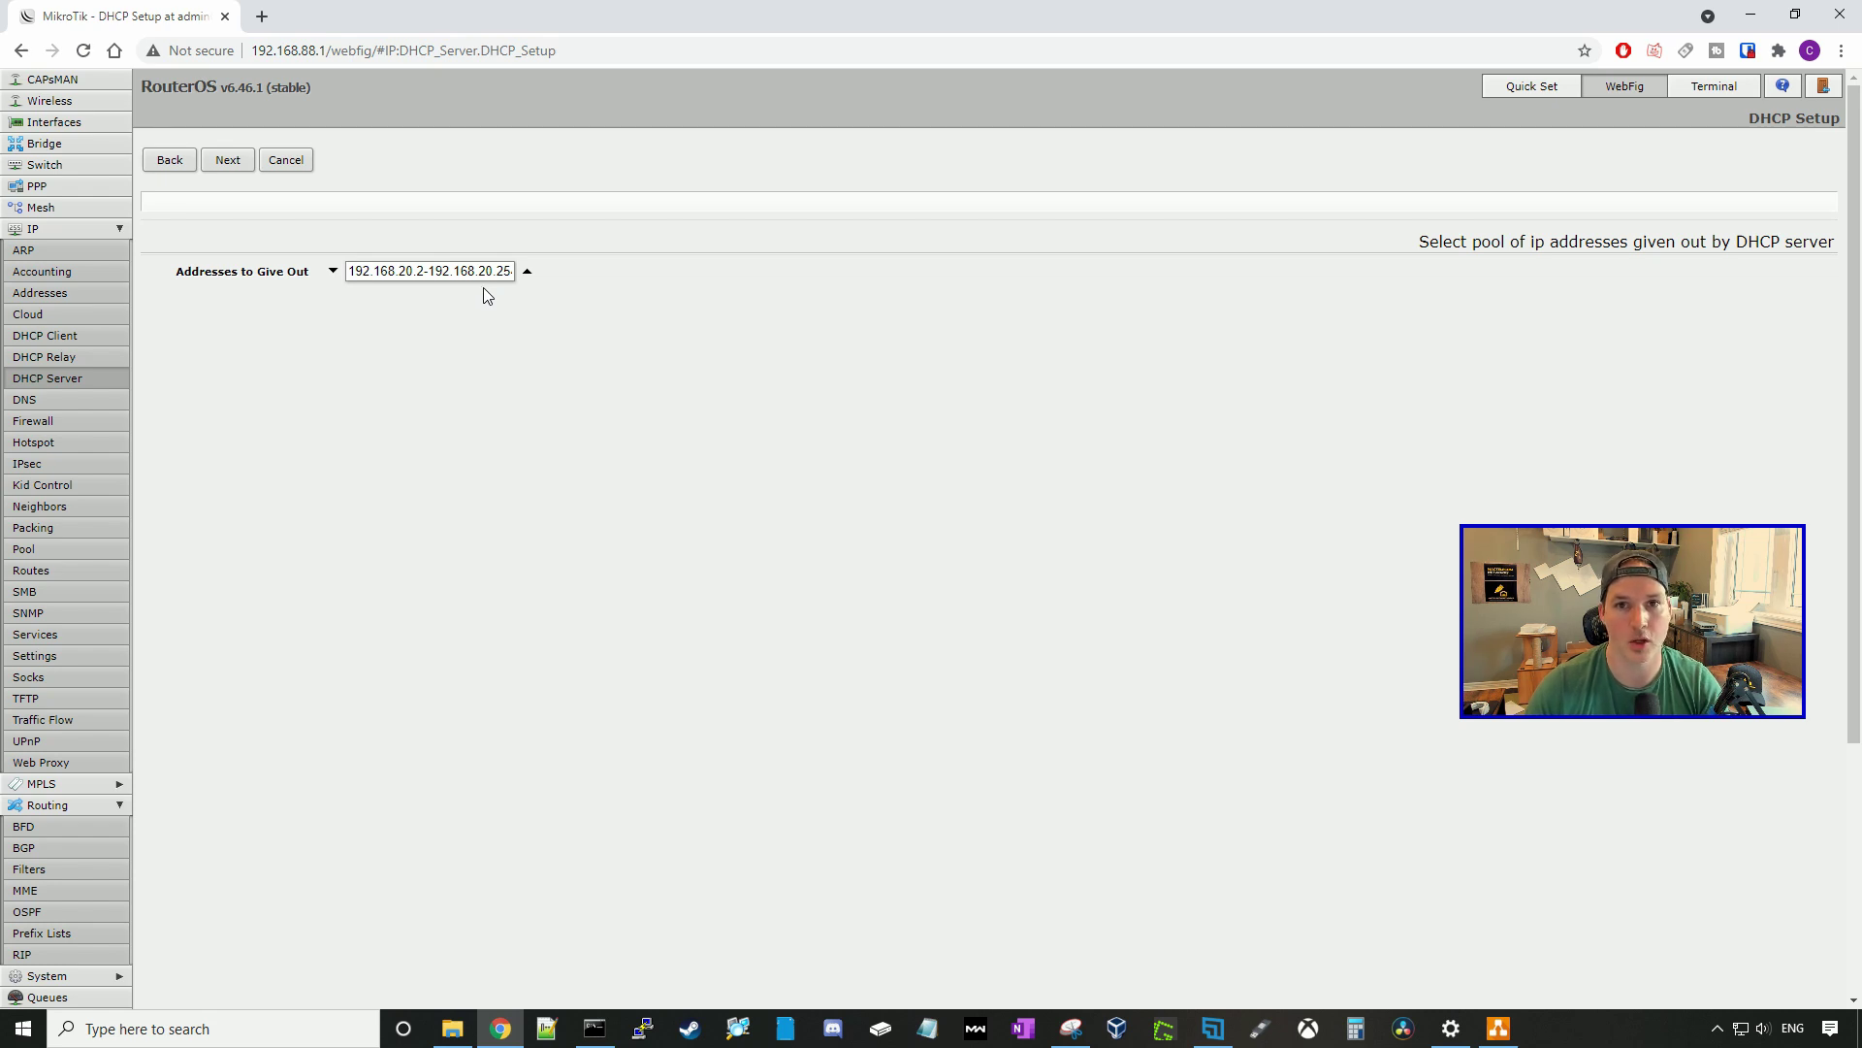
left_click(238, 165)
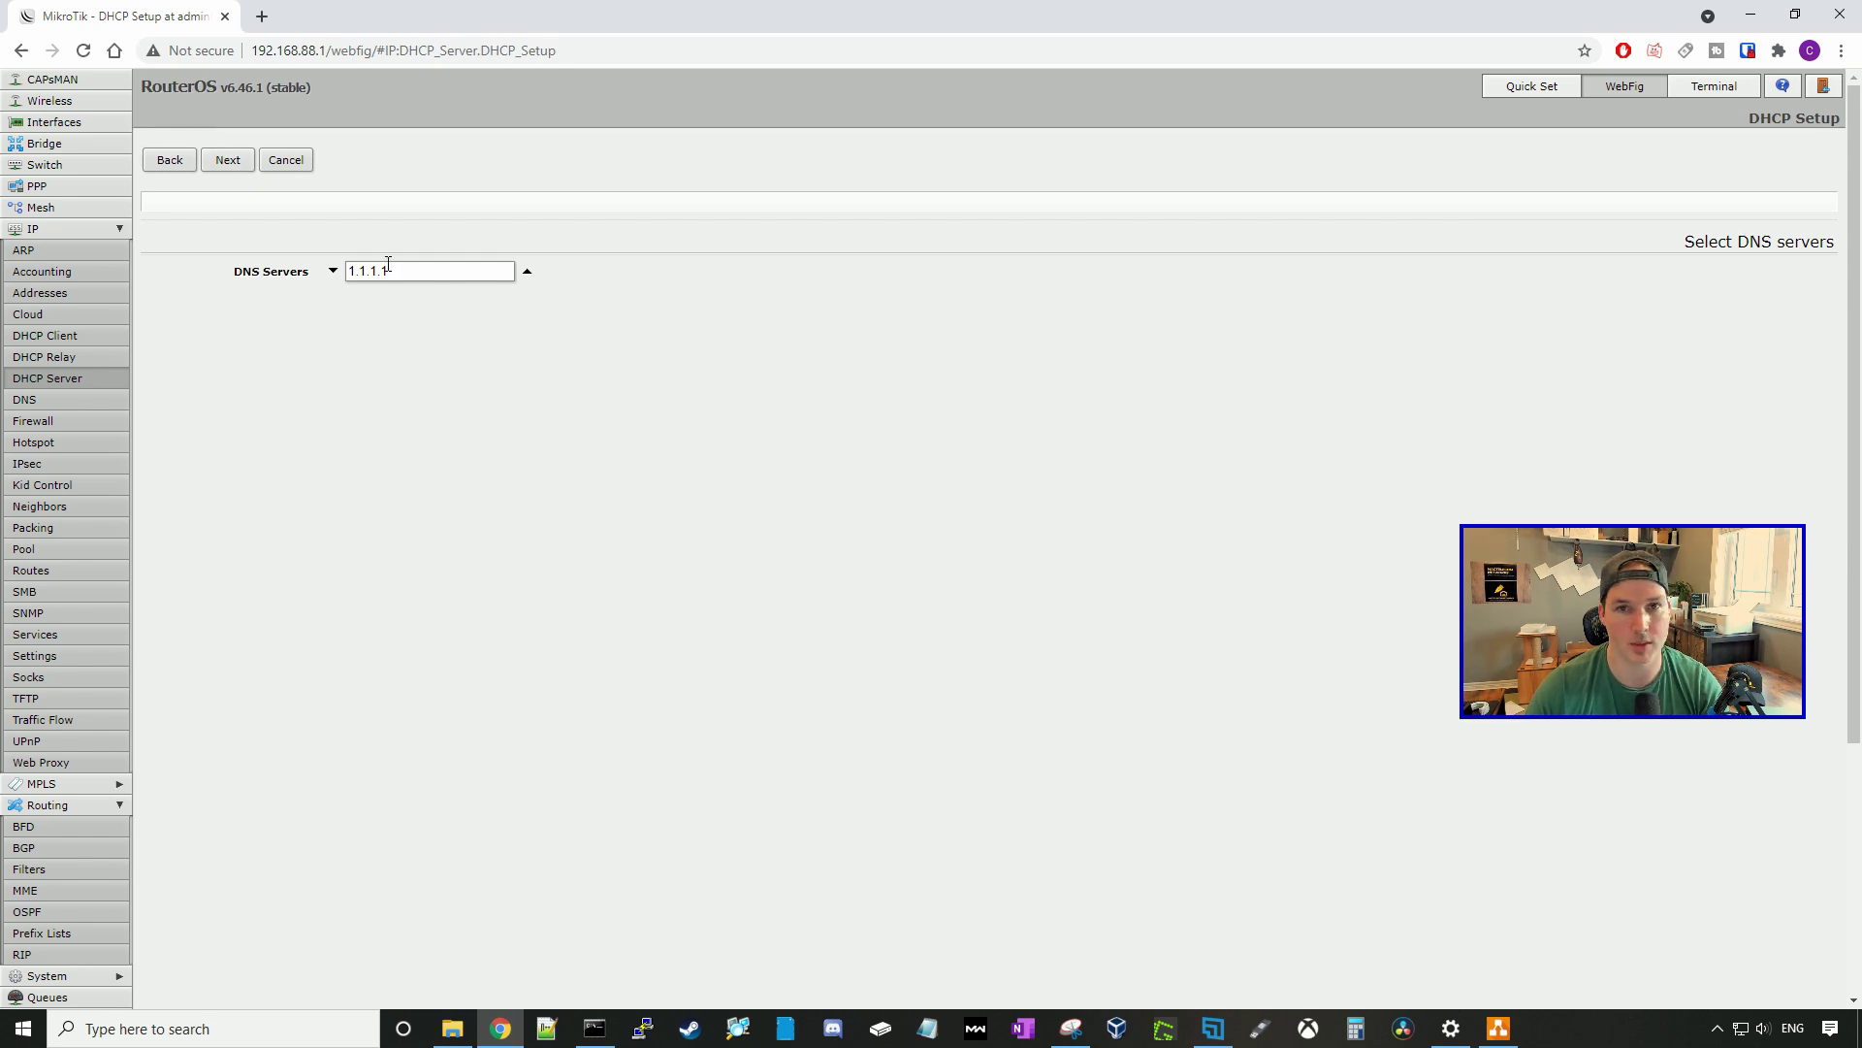
left_click(226, 163)
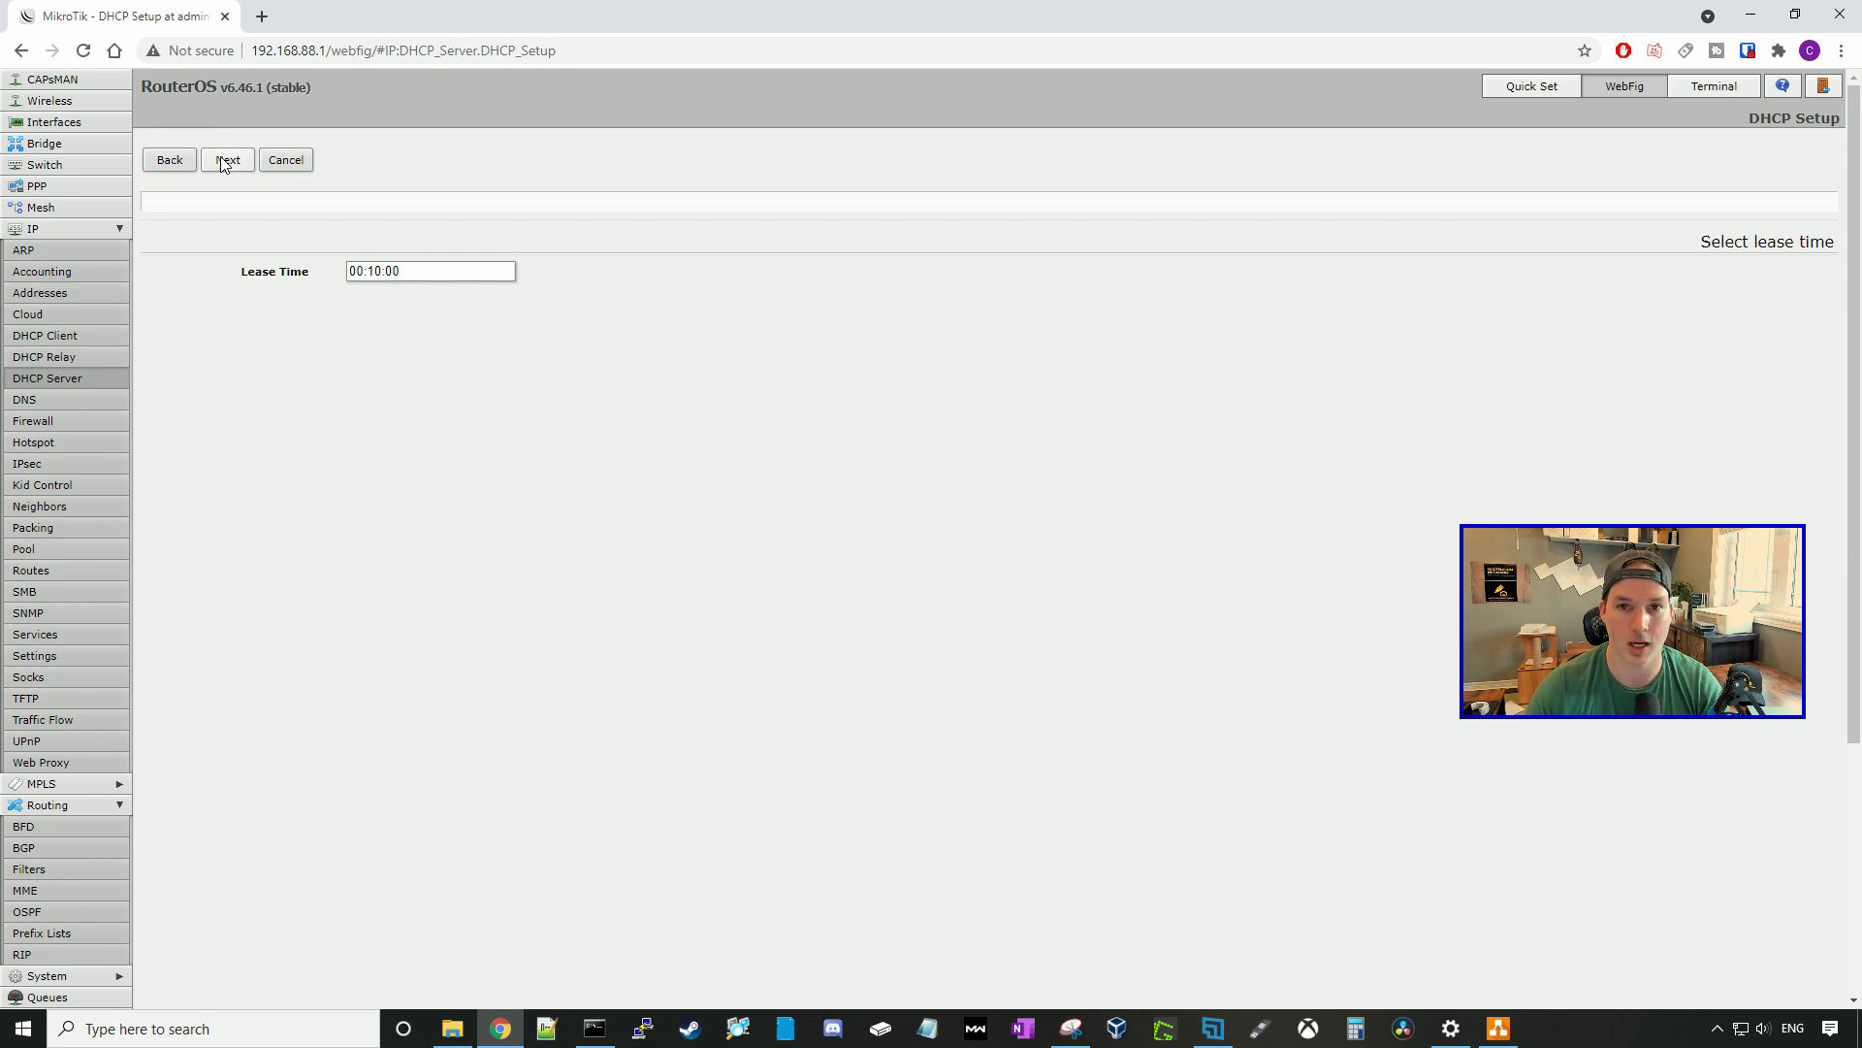
left_click(225, 163)
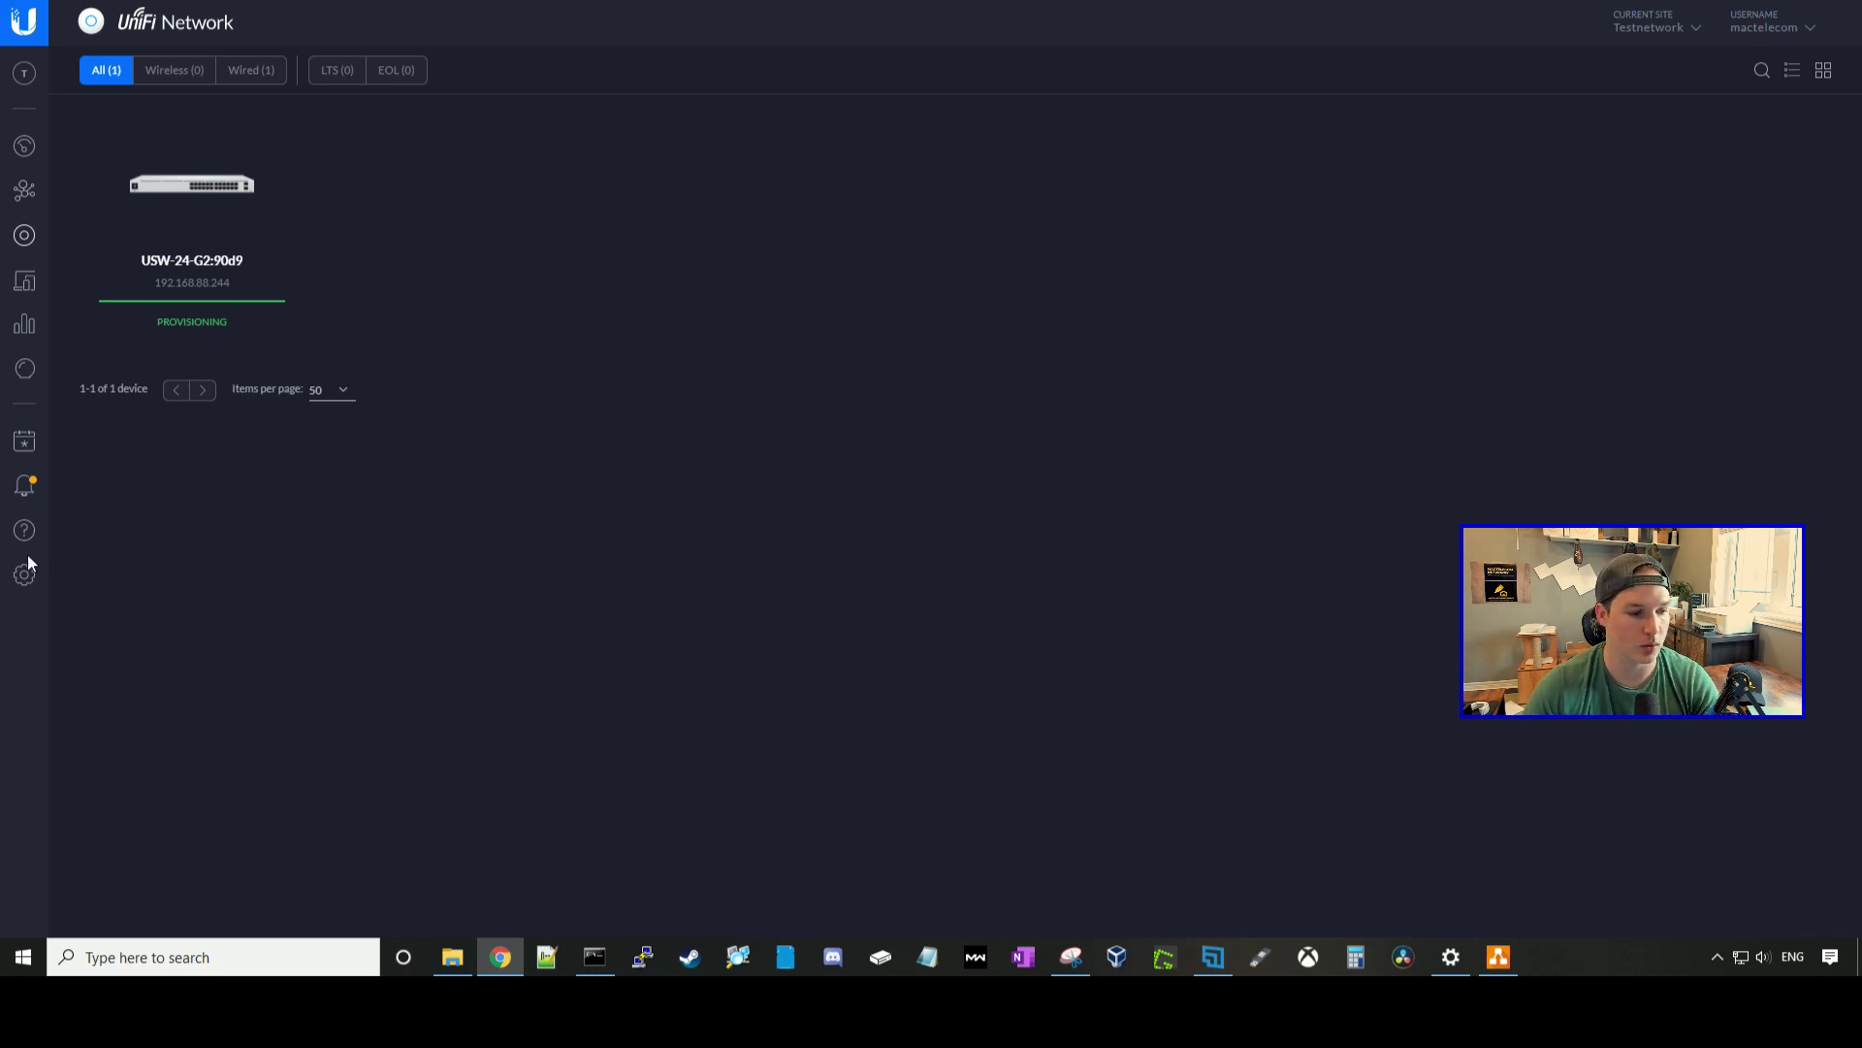
- Create a VLAN Only network named Staff with VLAN ID 10
left_click(34, 581)
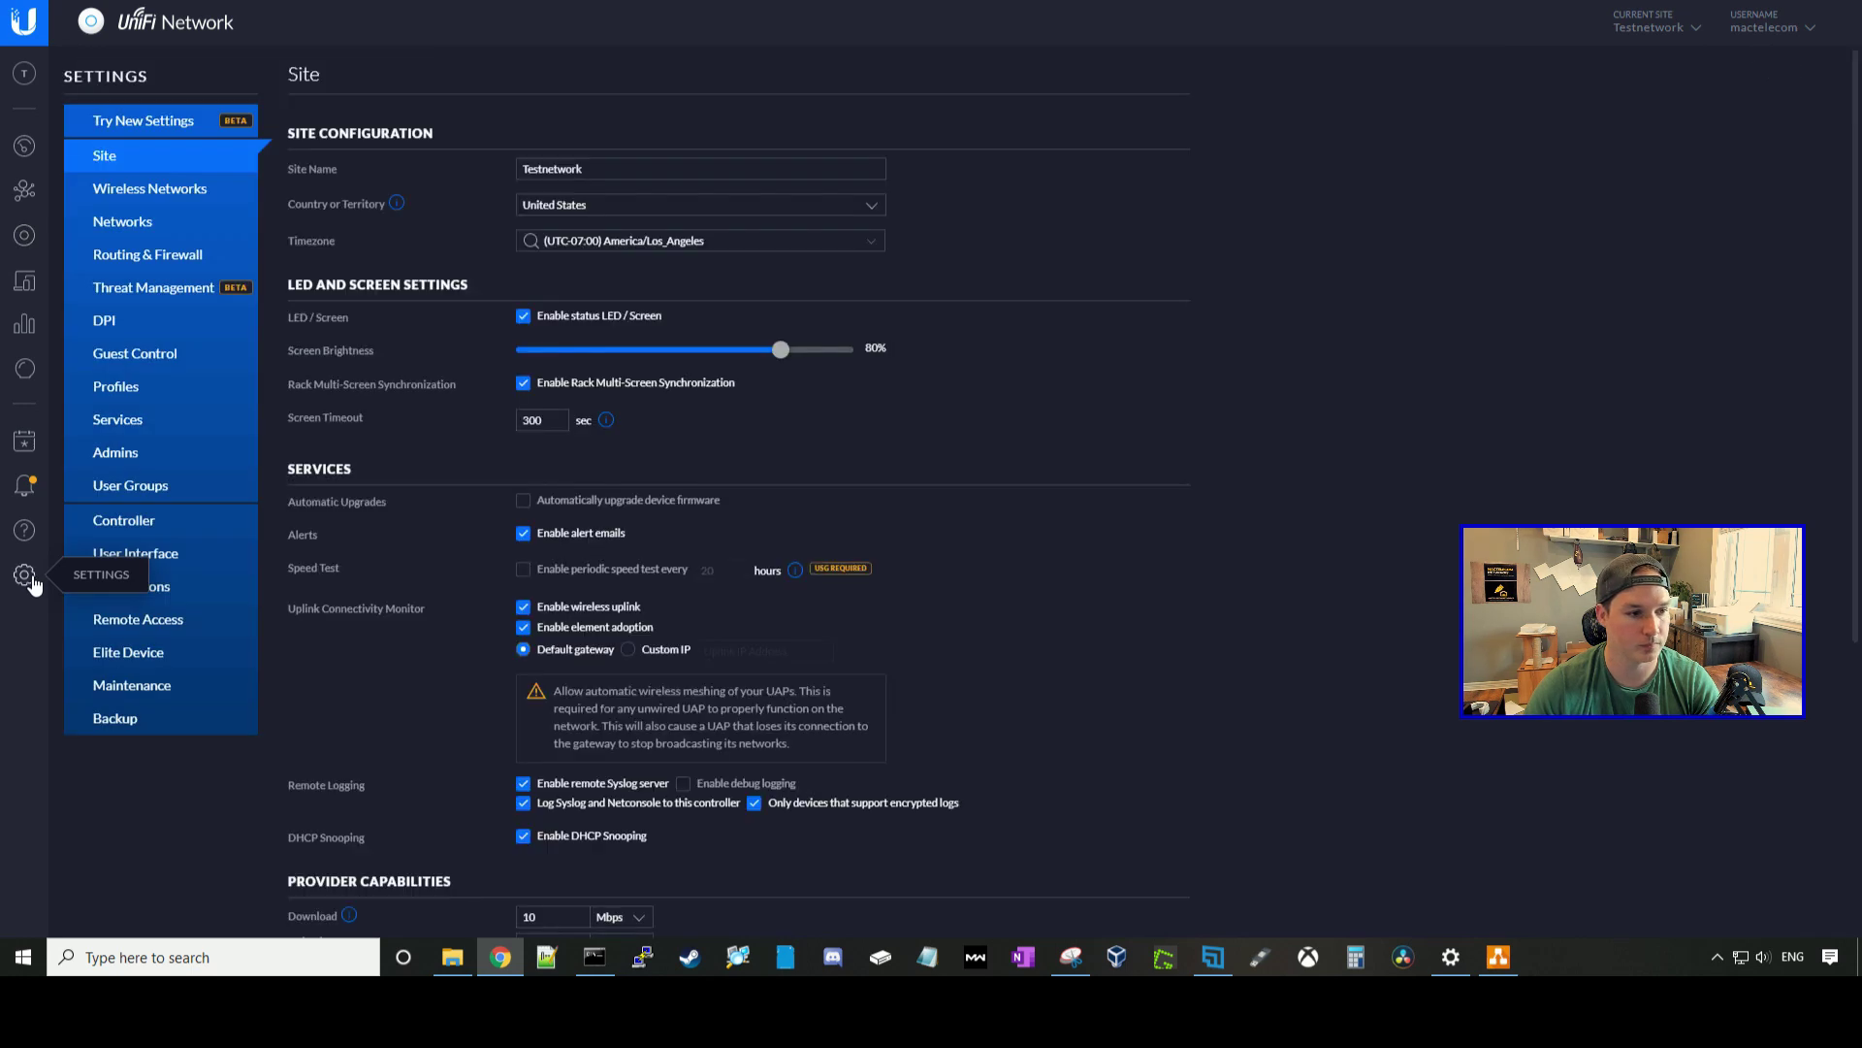
left_click(160, 229)
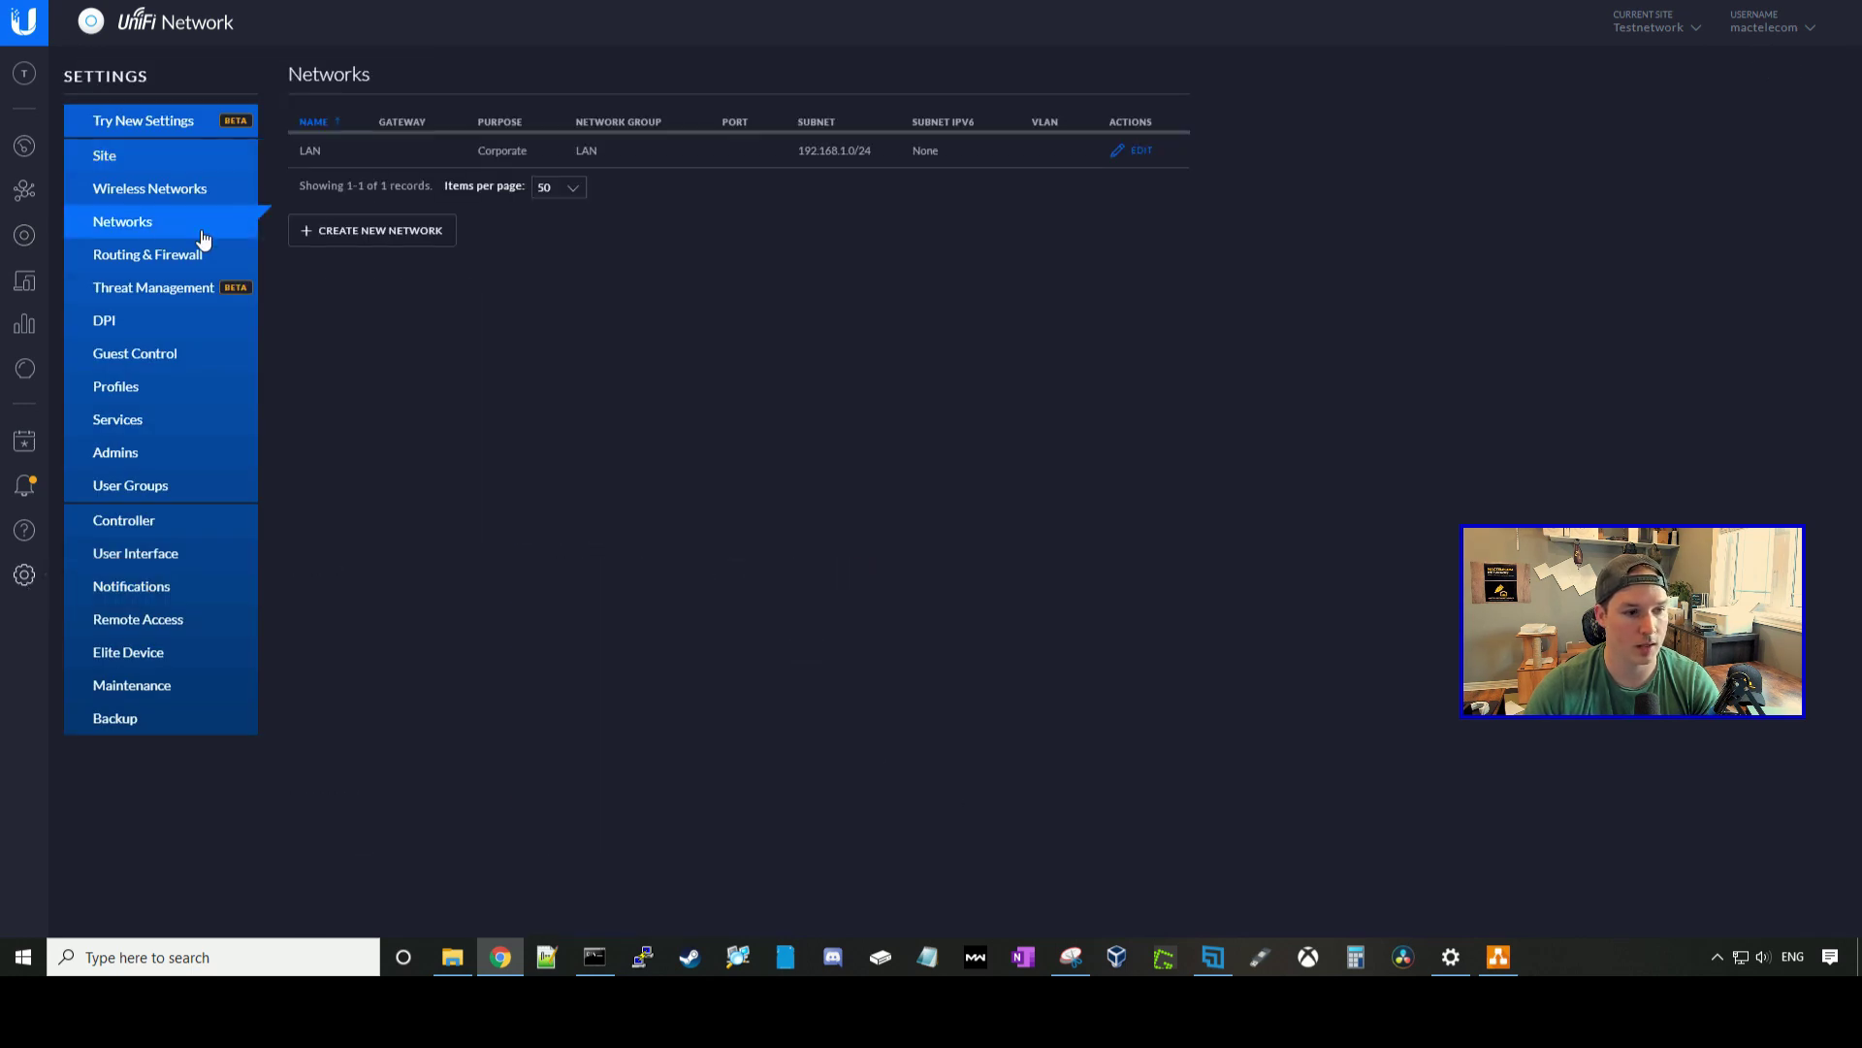
left_click(377, 240)
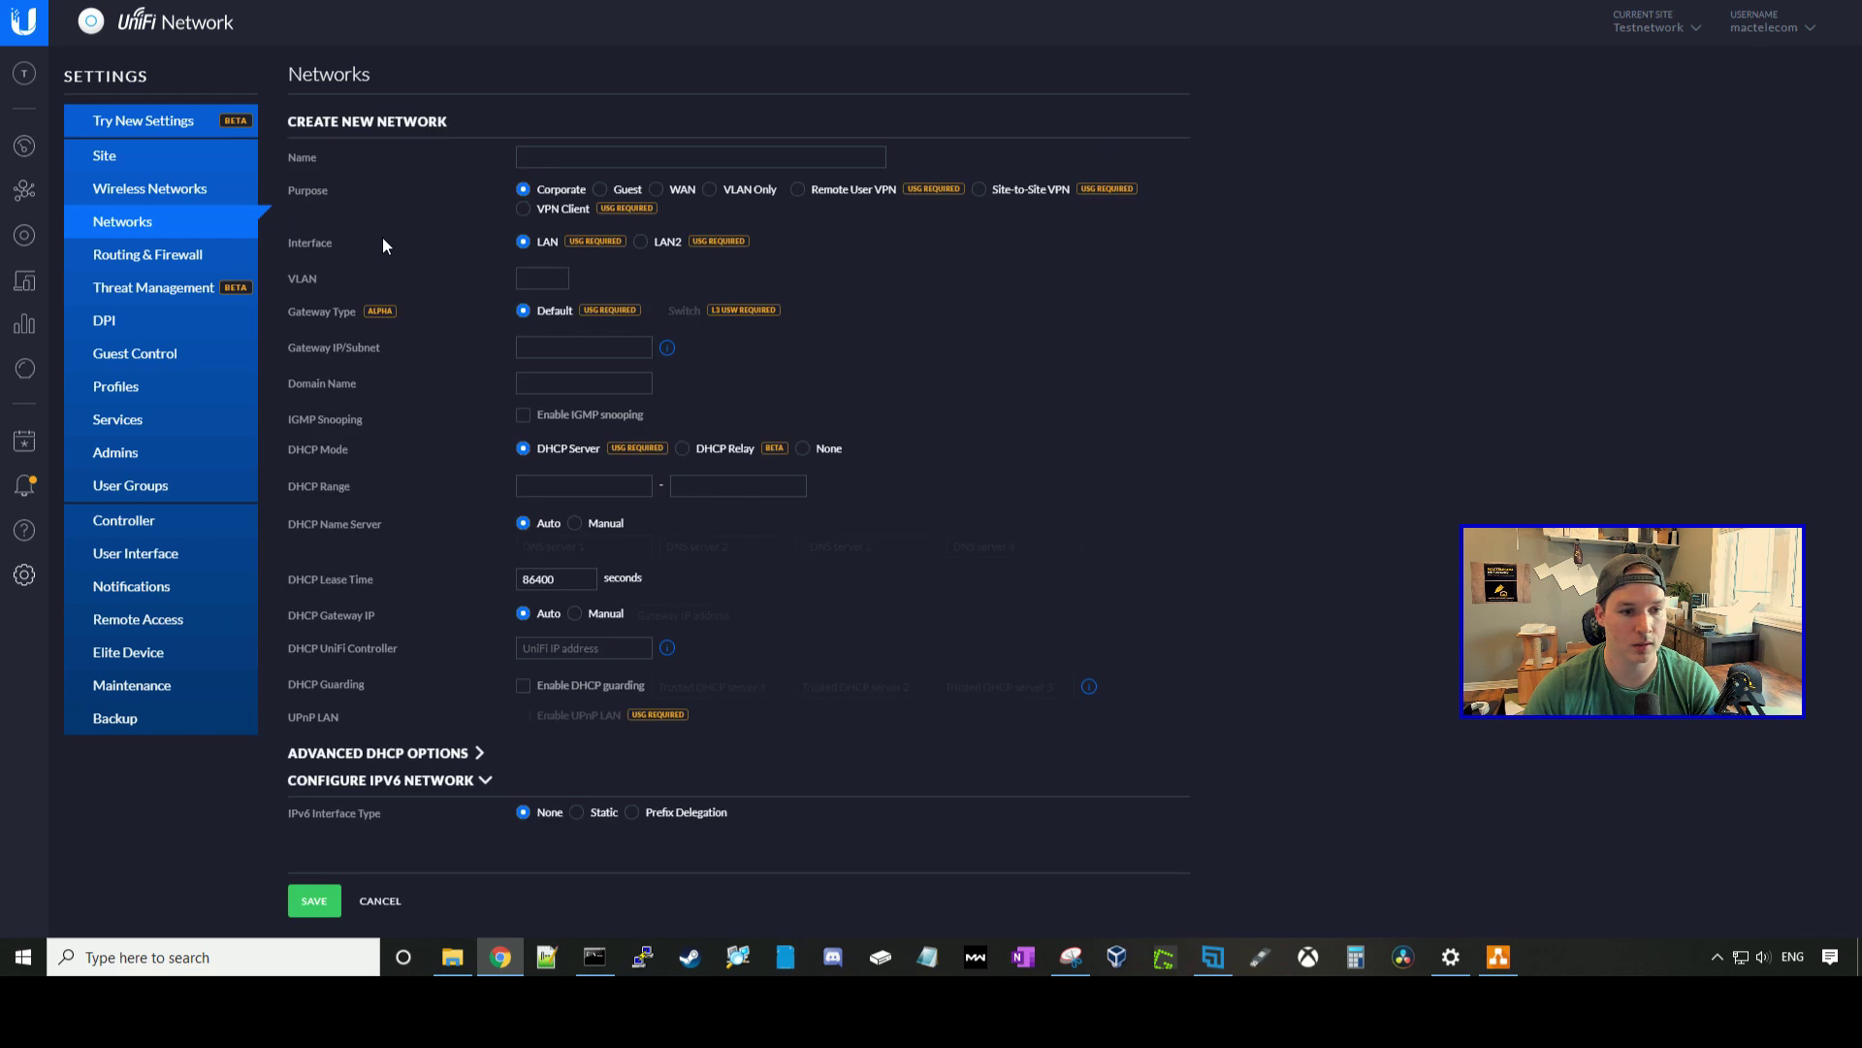
left_click(709, 191)
left_click(539, 159)
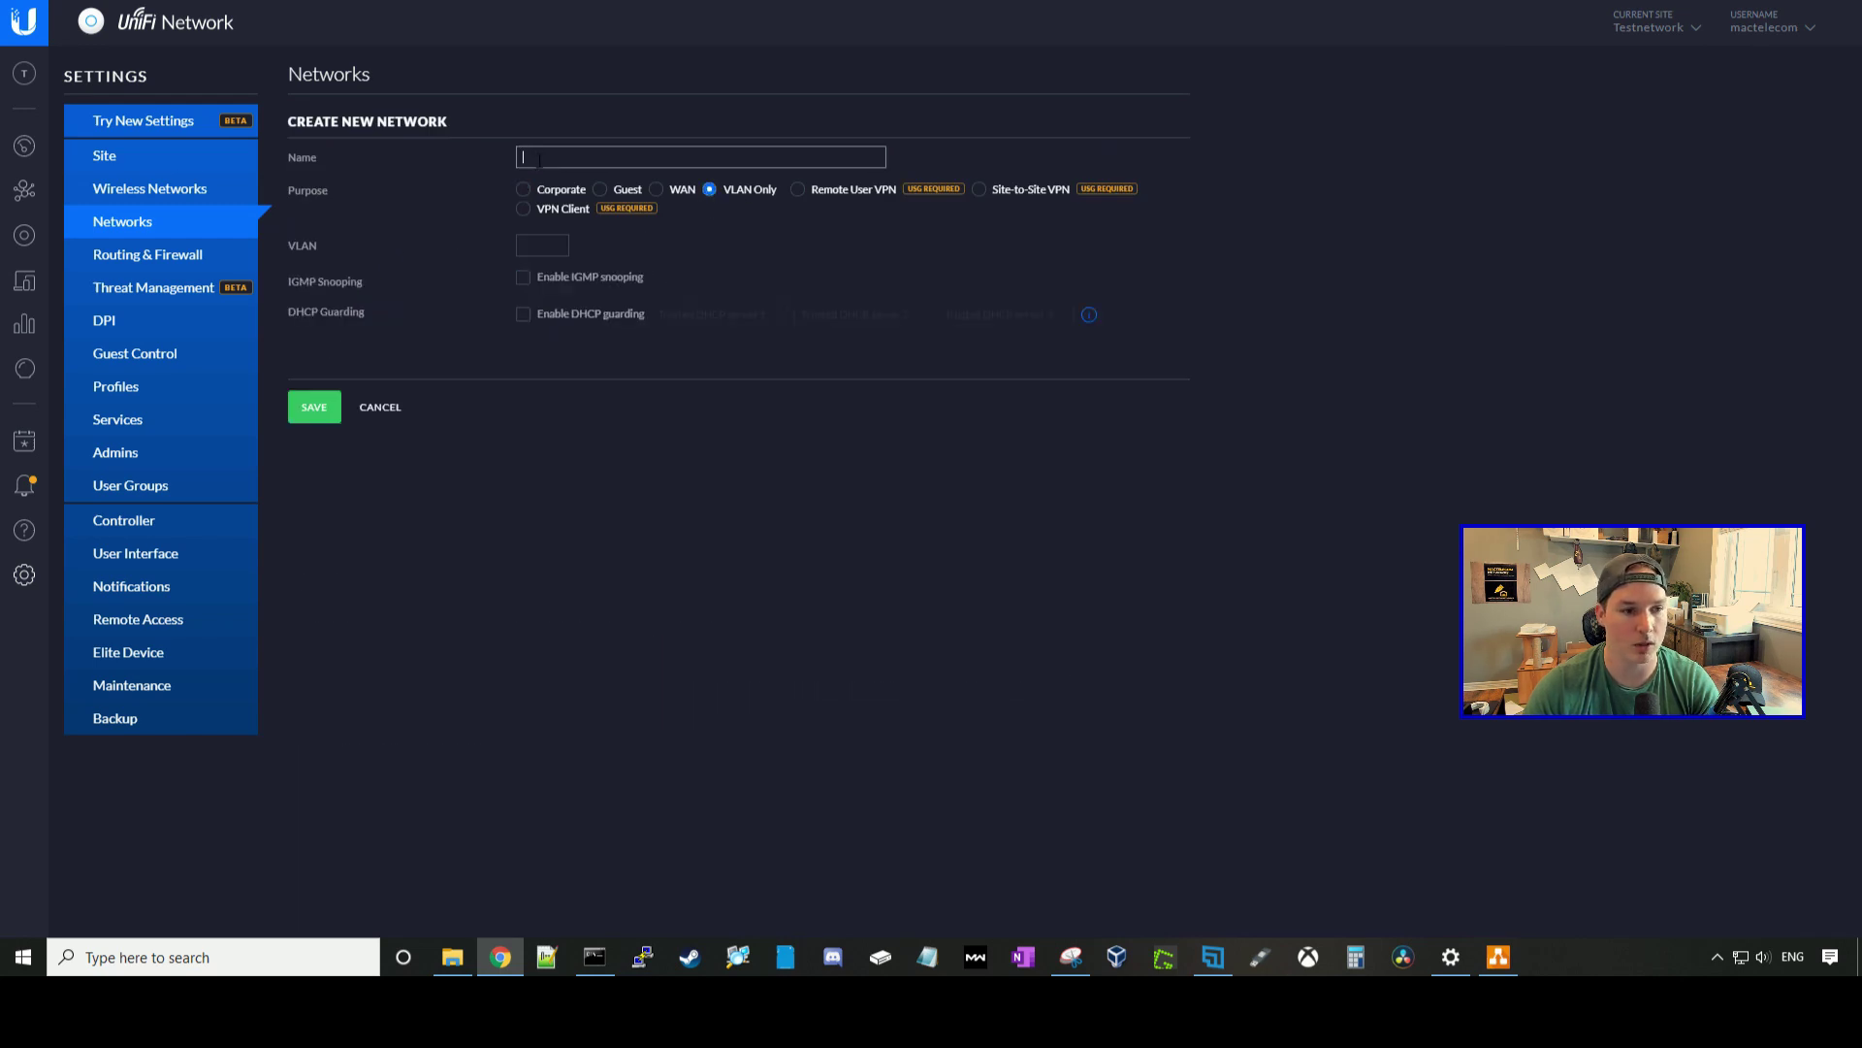
type("Staff")
left_click(552, 248)
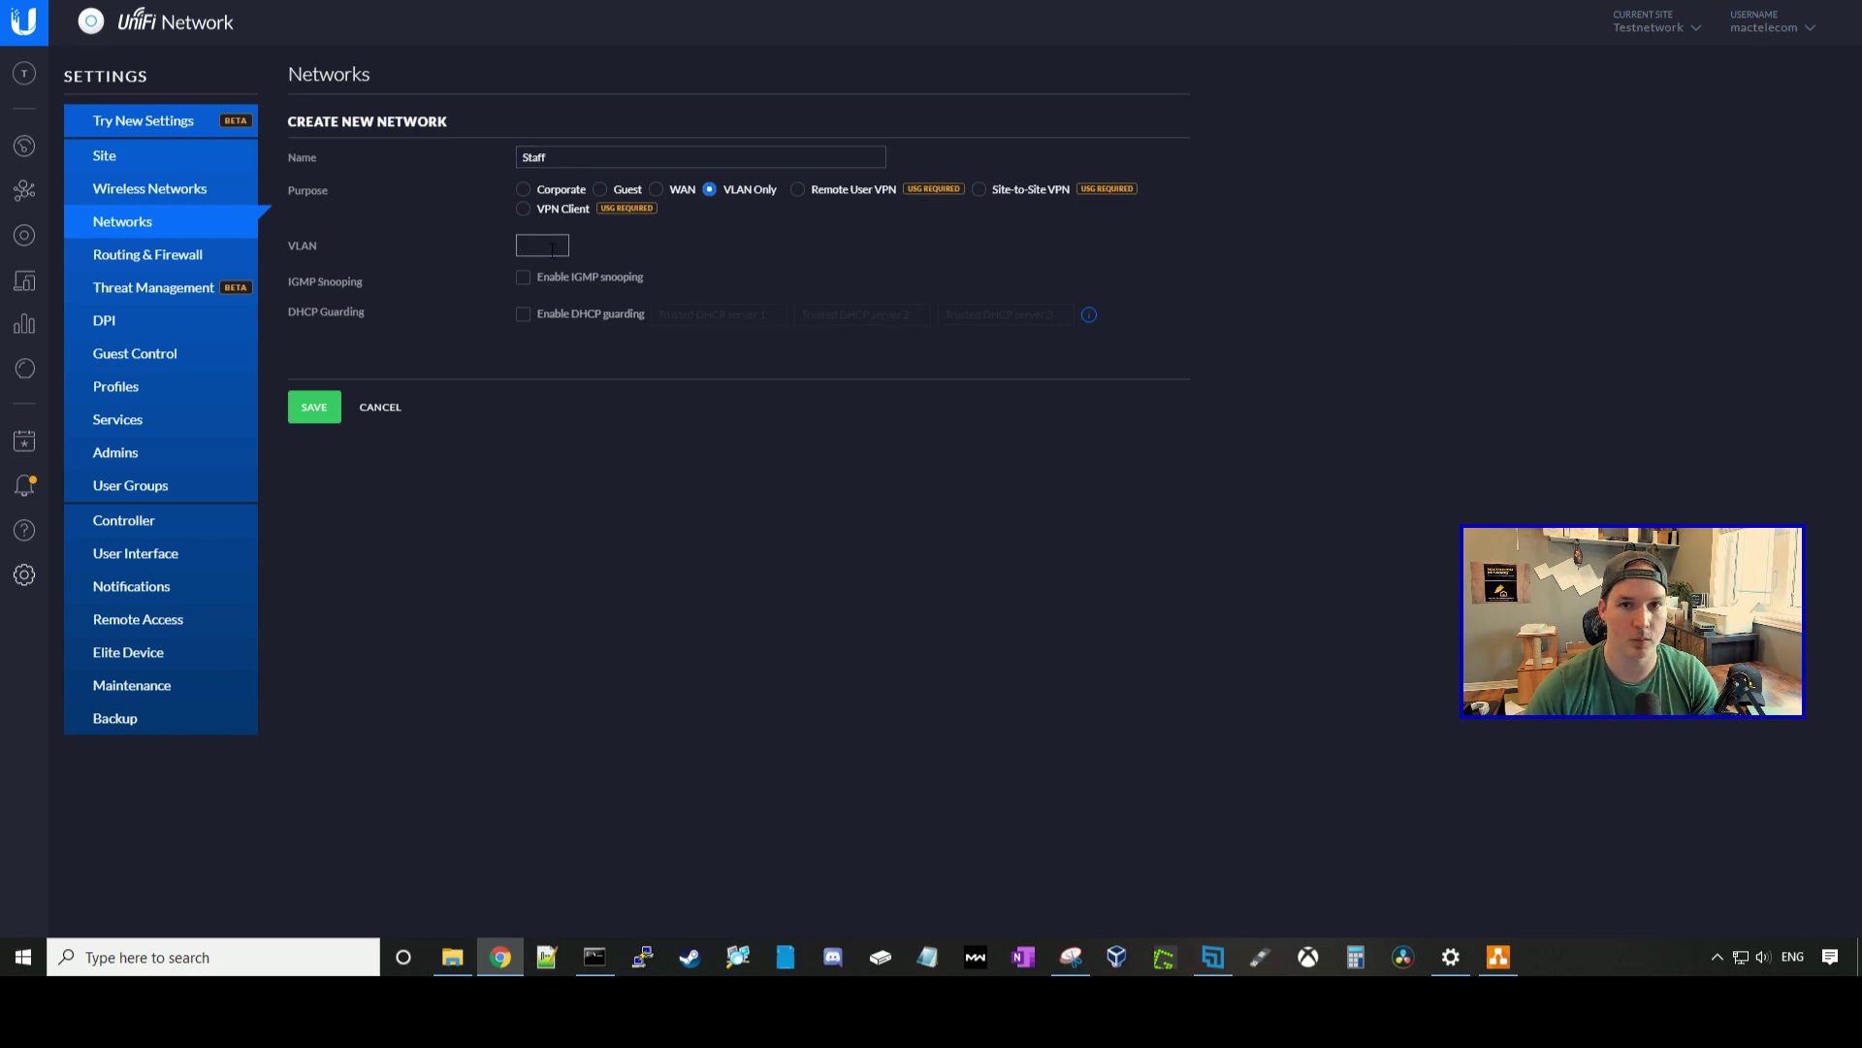
type("10")
left_click(320, 407)
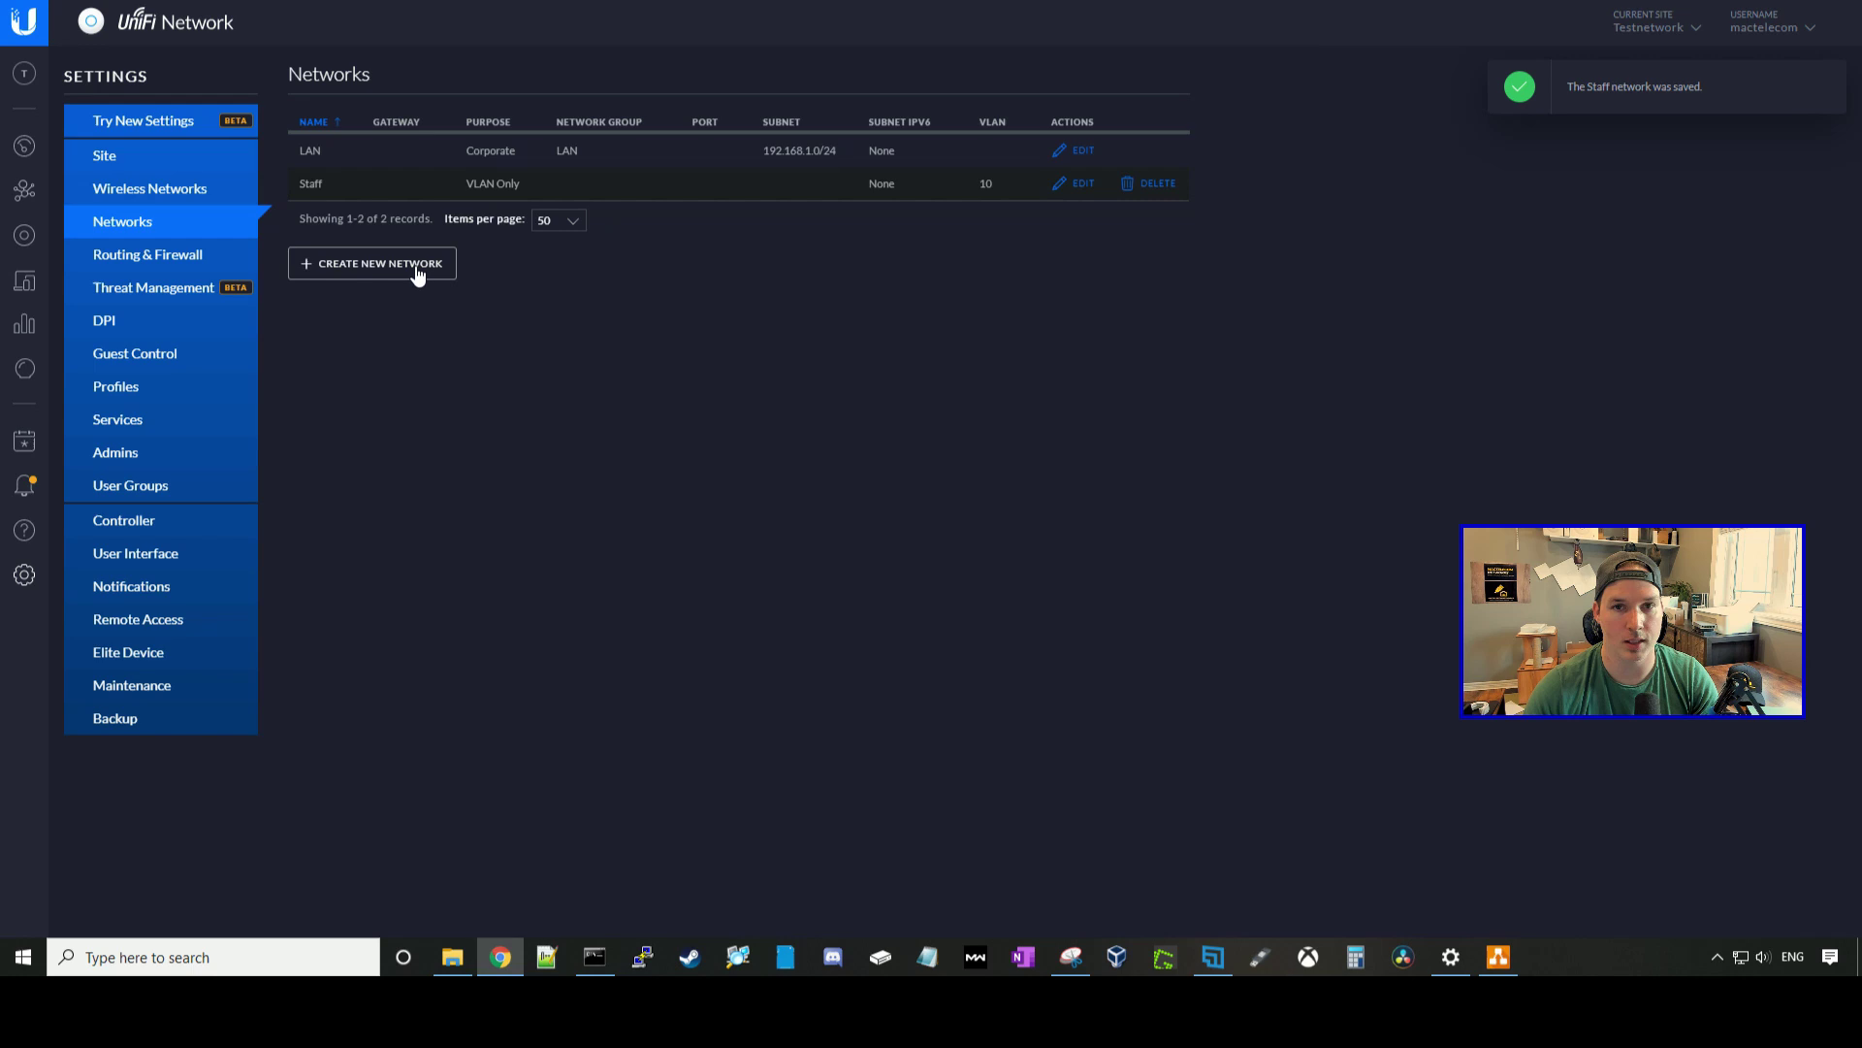
- Create a VLAN Only network named IoT with VLAN ID 20
left_click(449, 264)
left_click(709, 191)
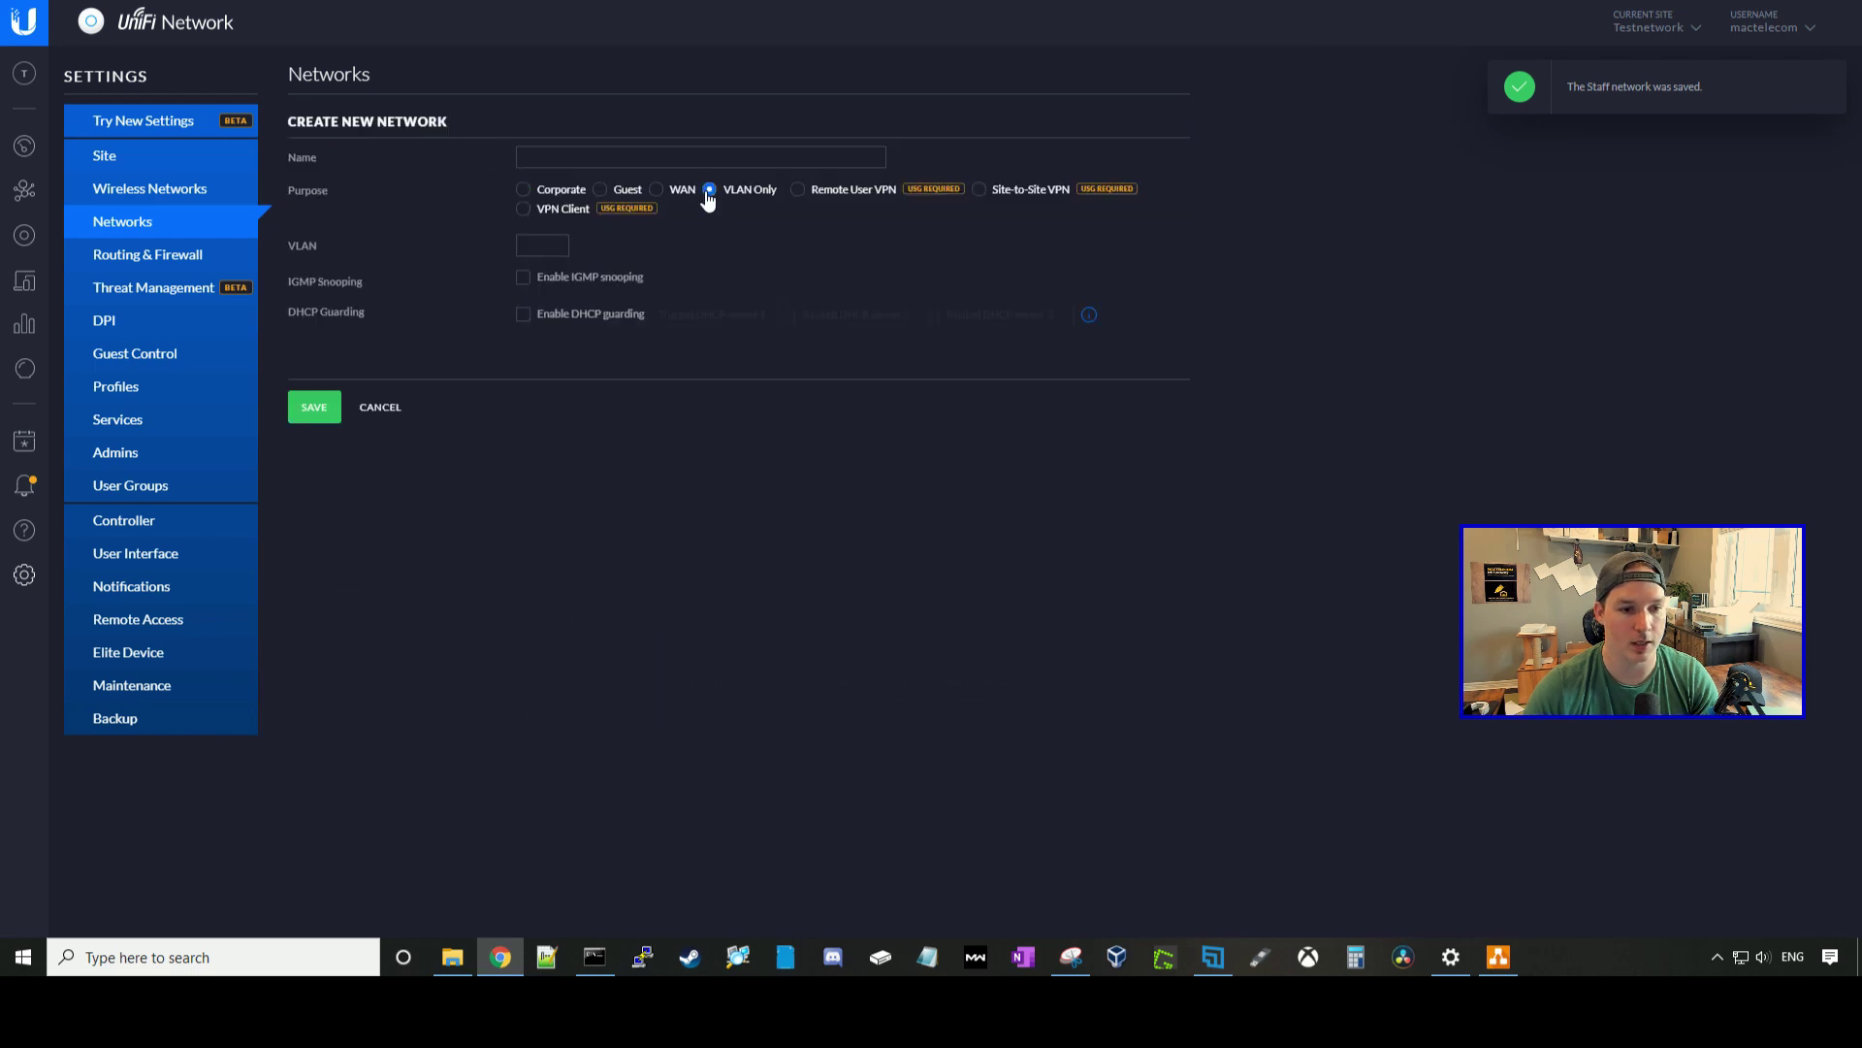
left_click(658, 158)
type("IoT")
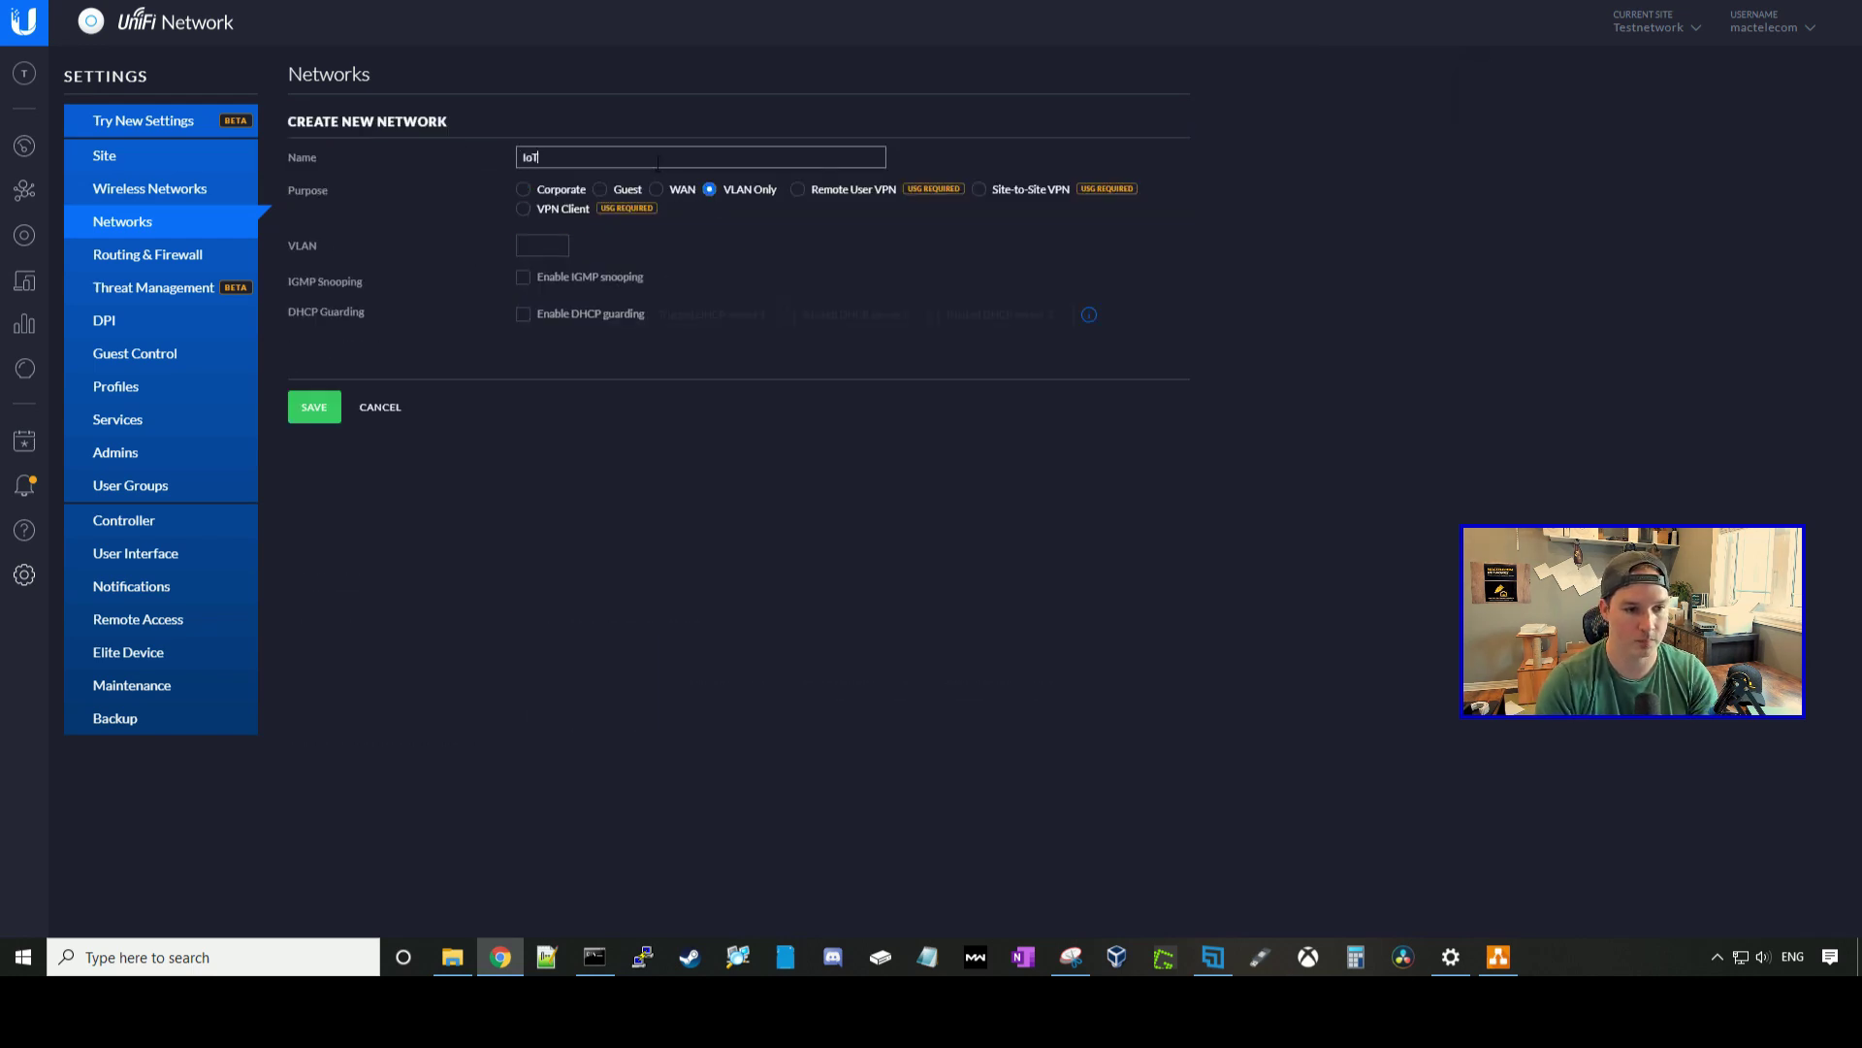
left_click(553, 244)
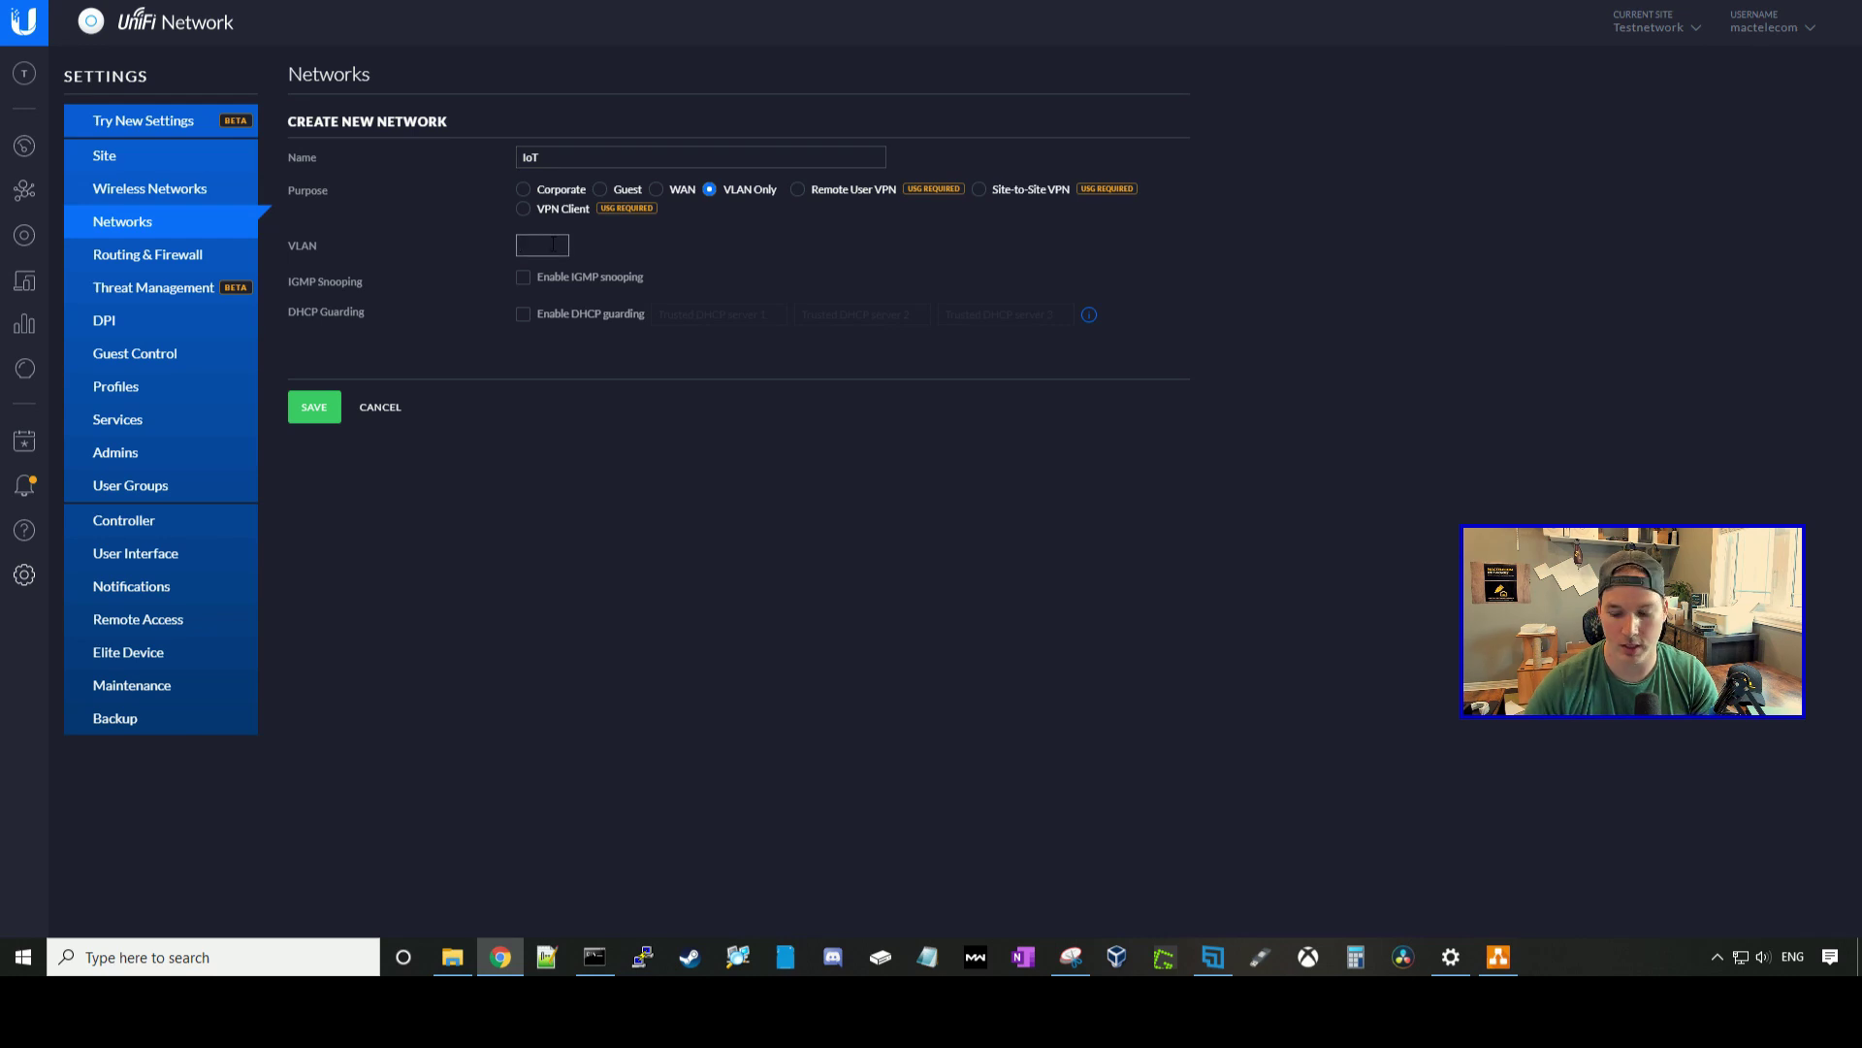
type("20")
left_click(325, 411)
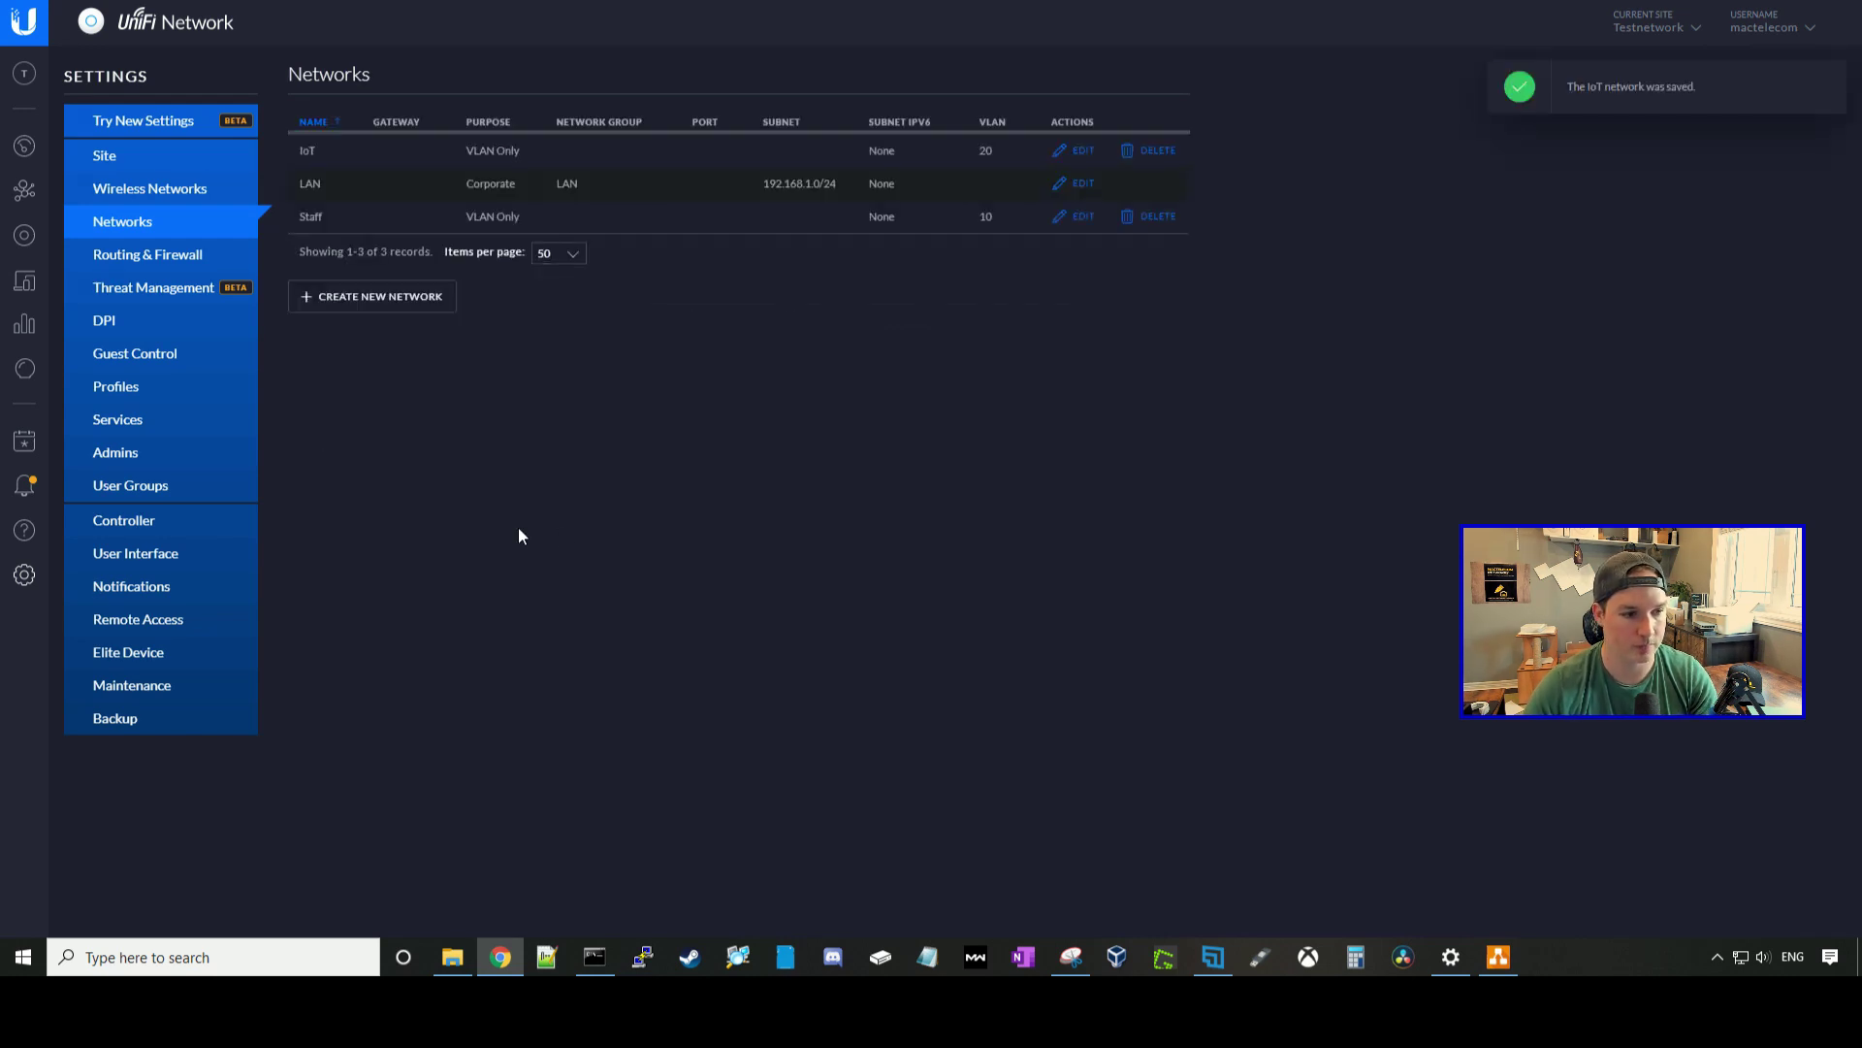
- Assign the IoT (20) switch port profile to Port 3 of switch USW-24-G2 and apply
left_click(29, 239)
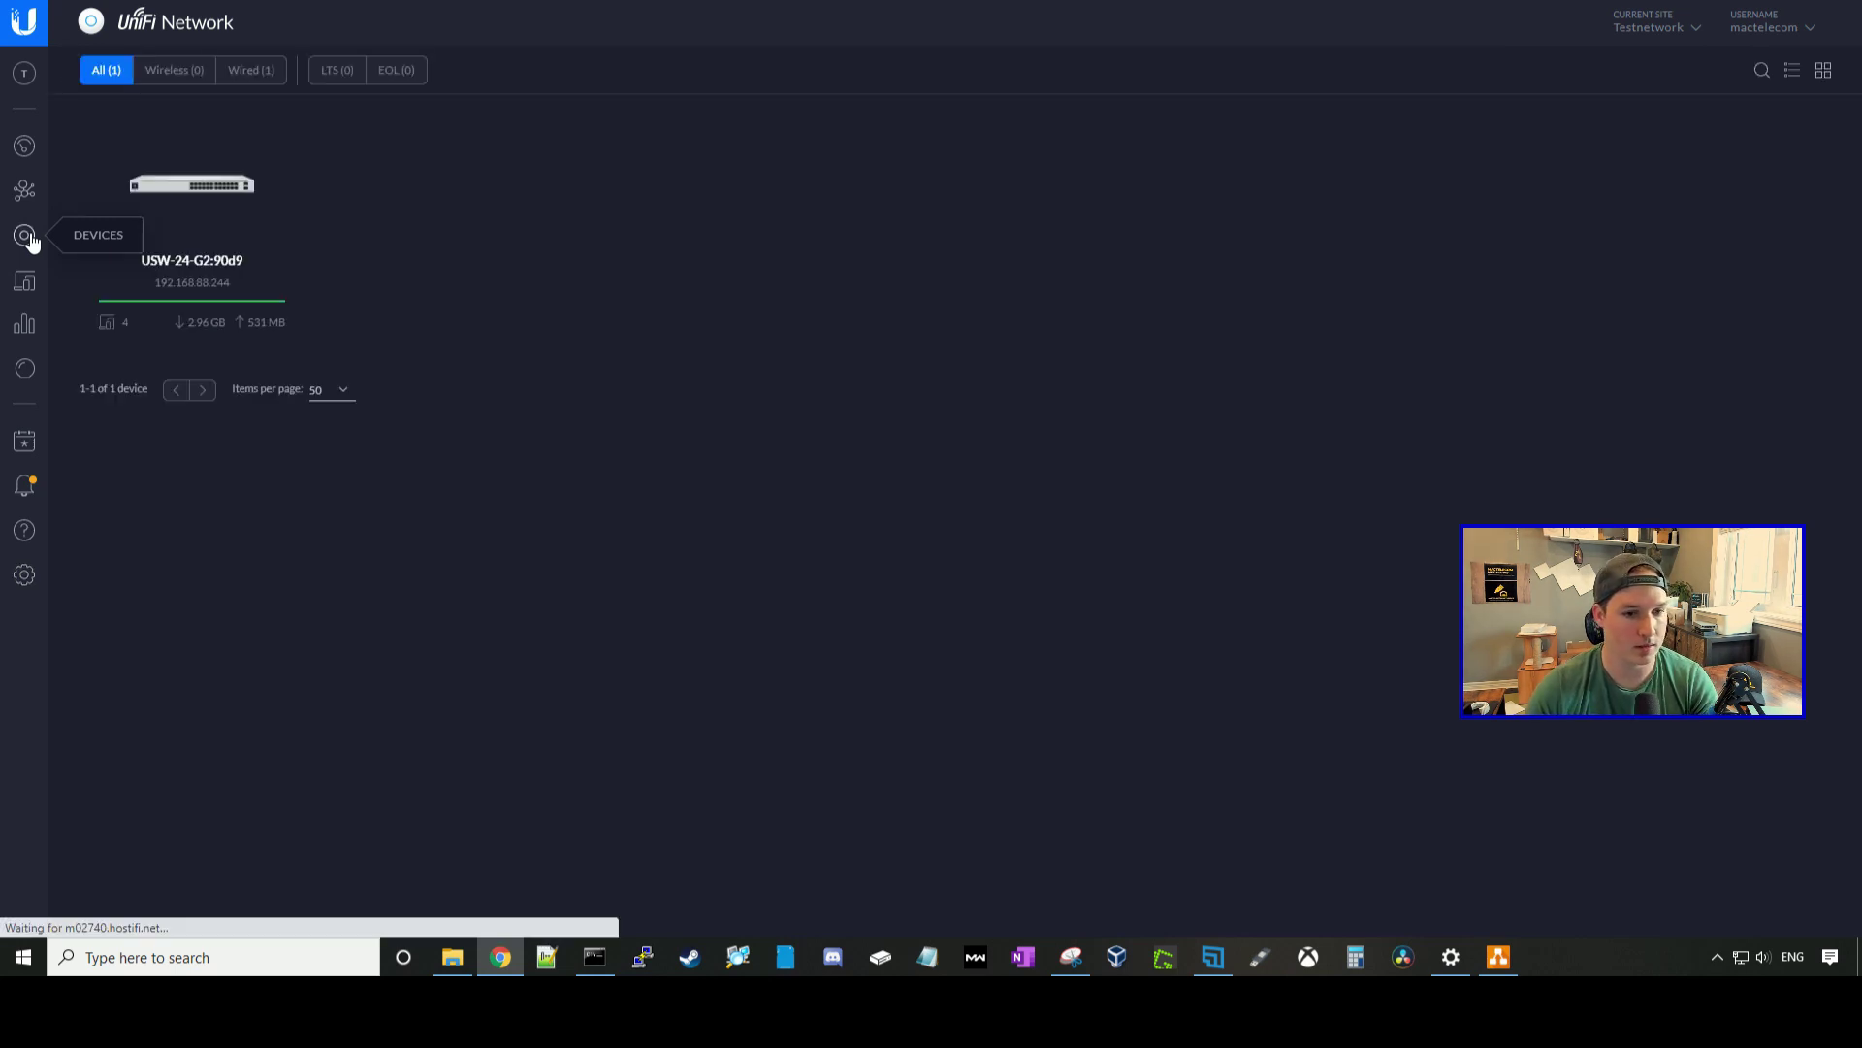
left_click(161, 242)
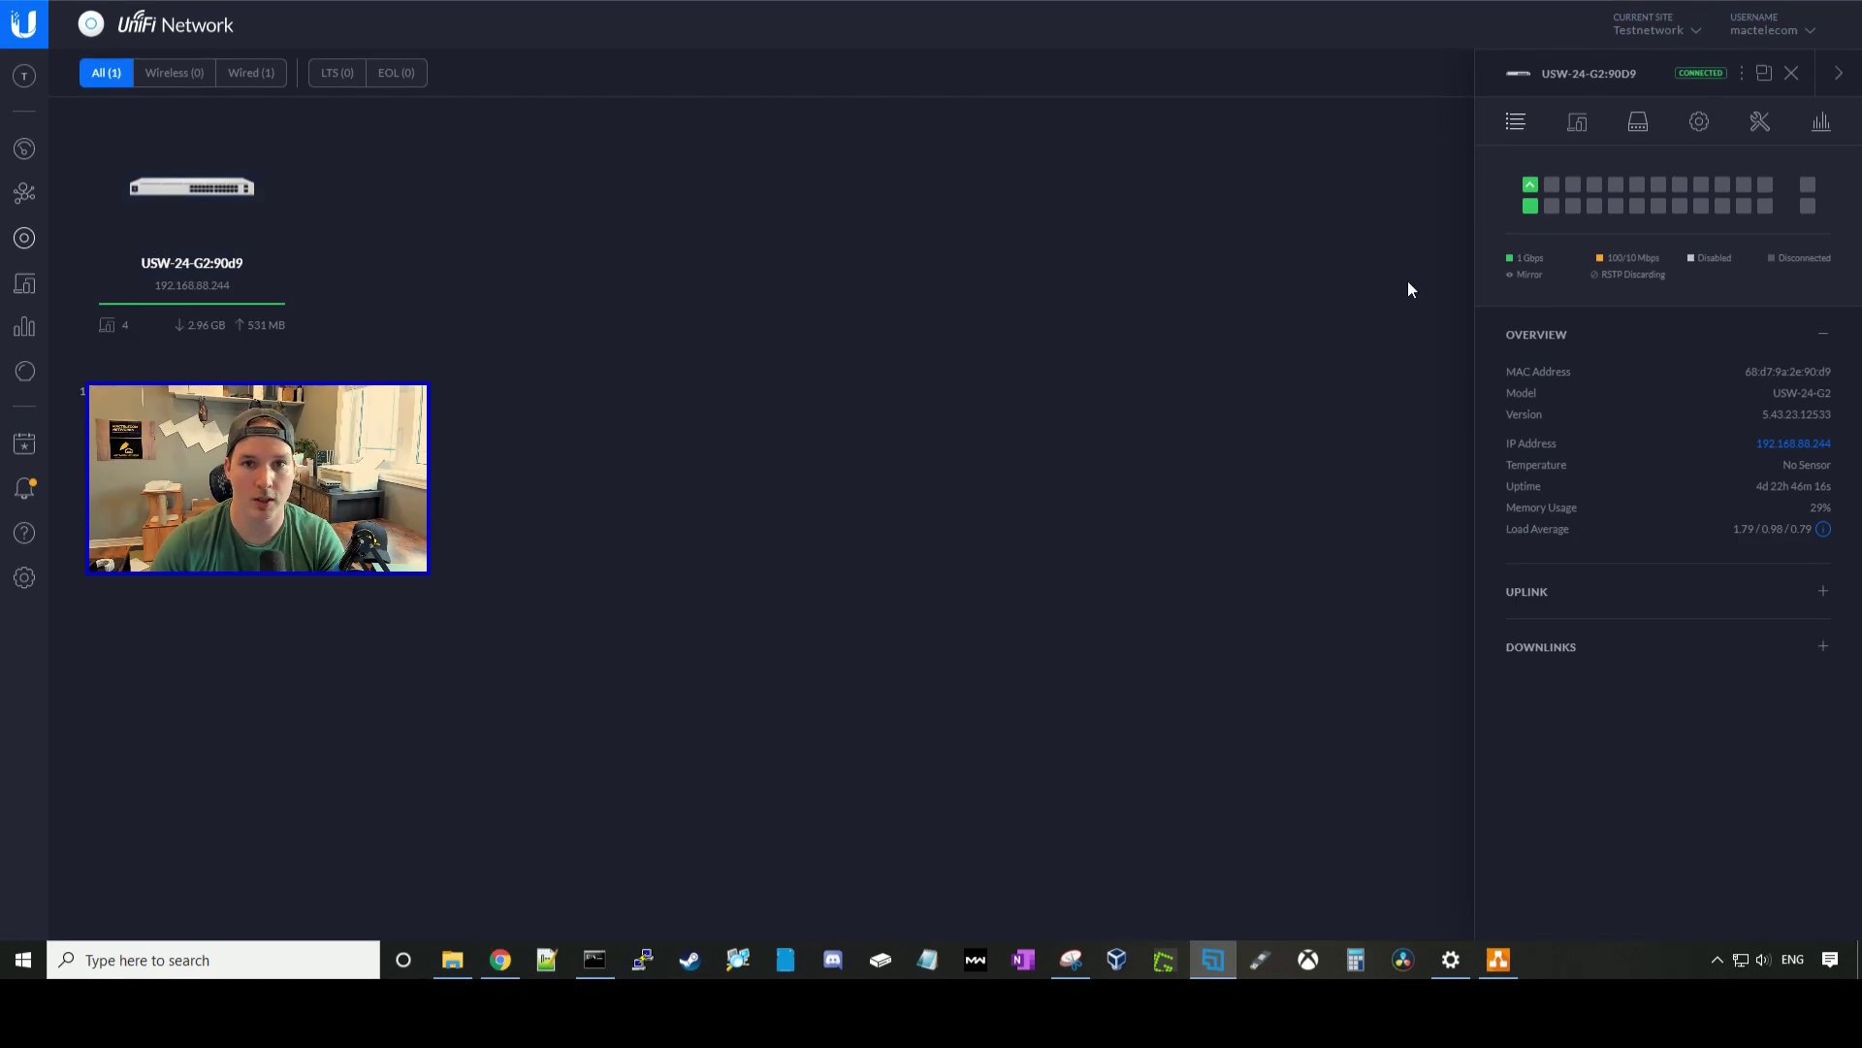
mouse_move(1570, 191)
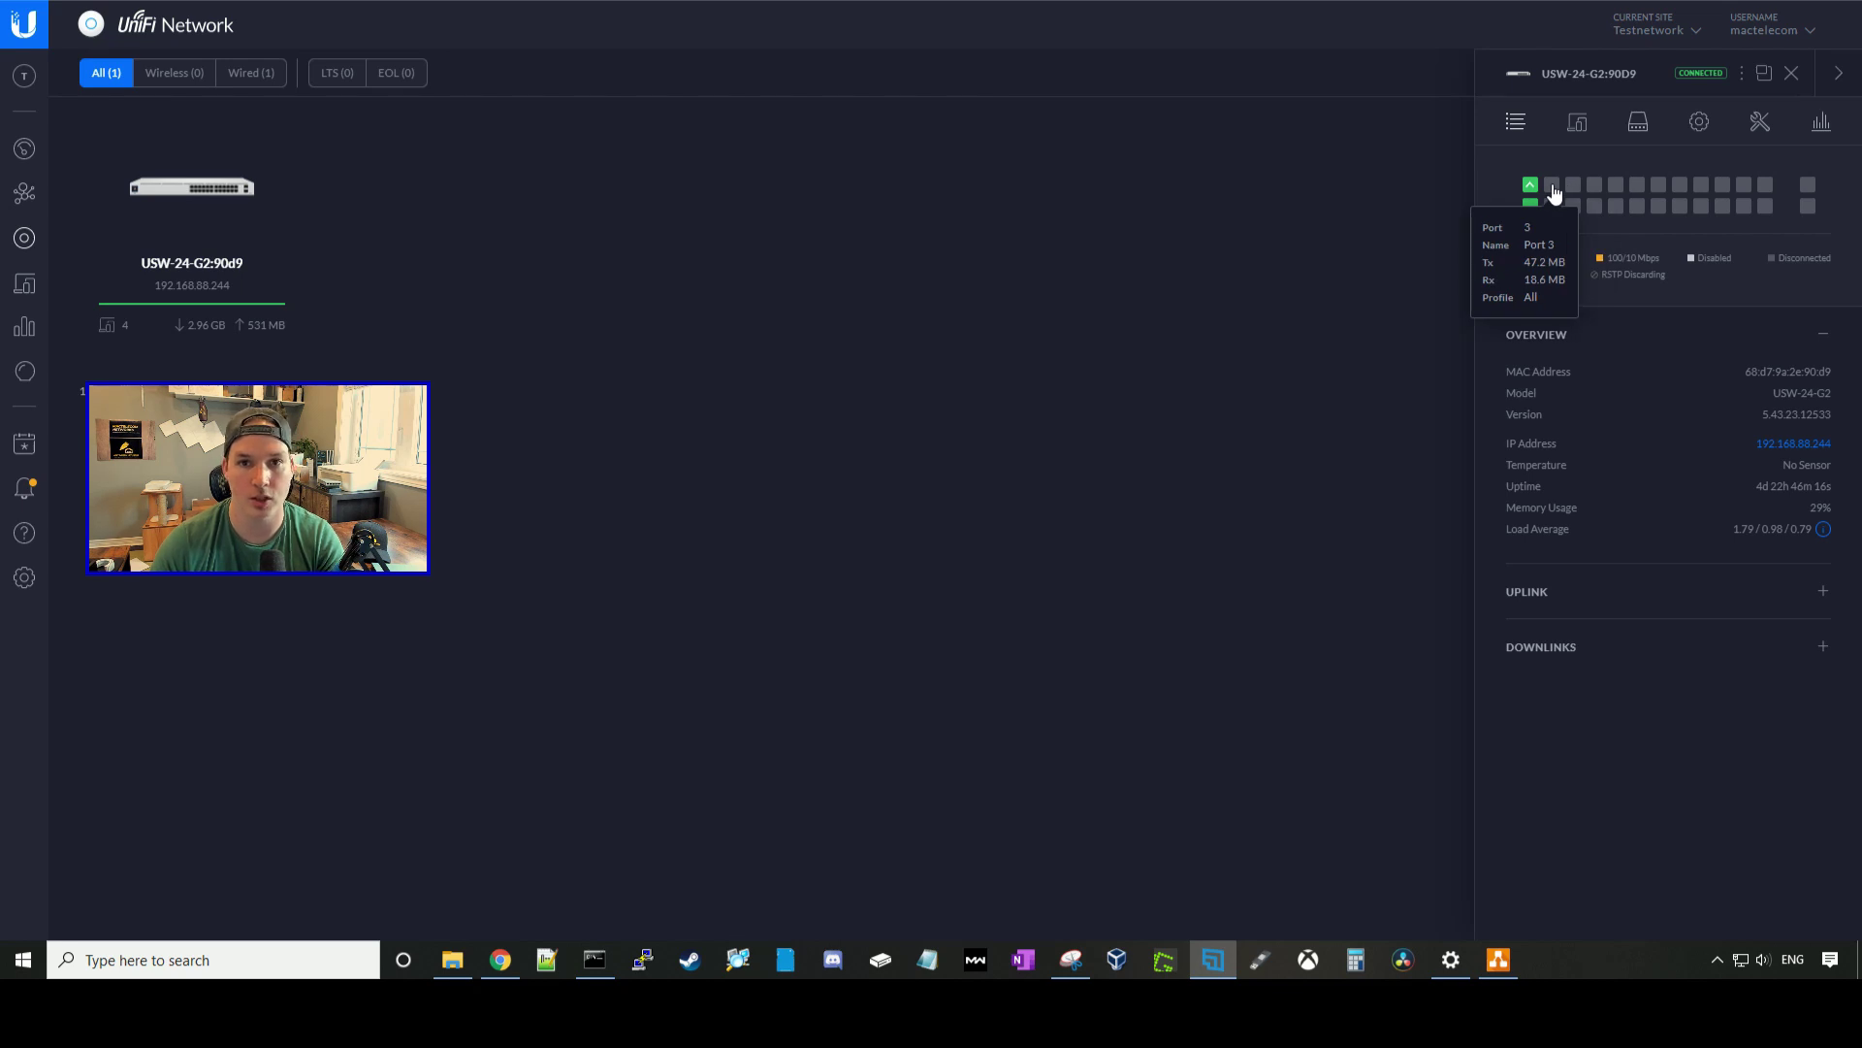
left_click(1637, 126)
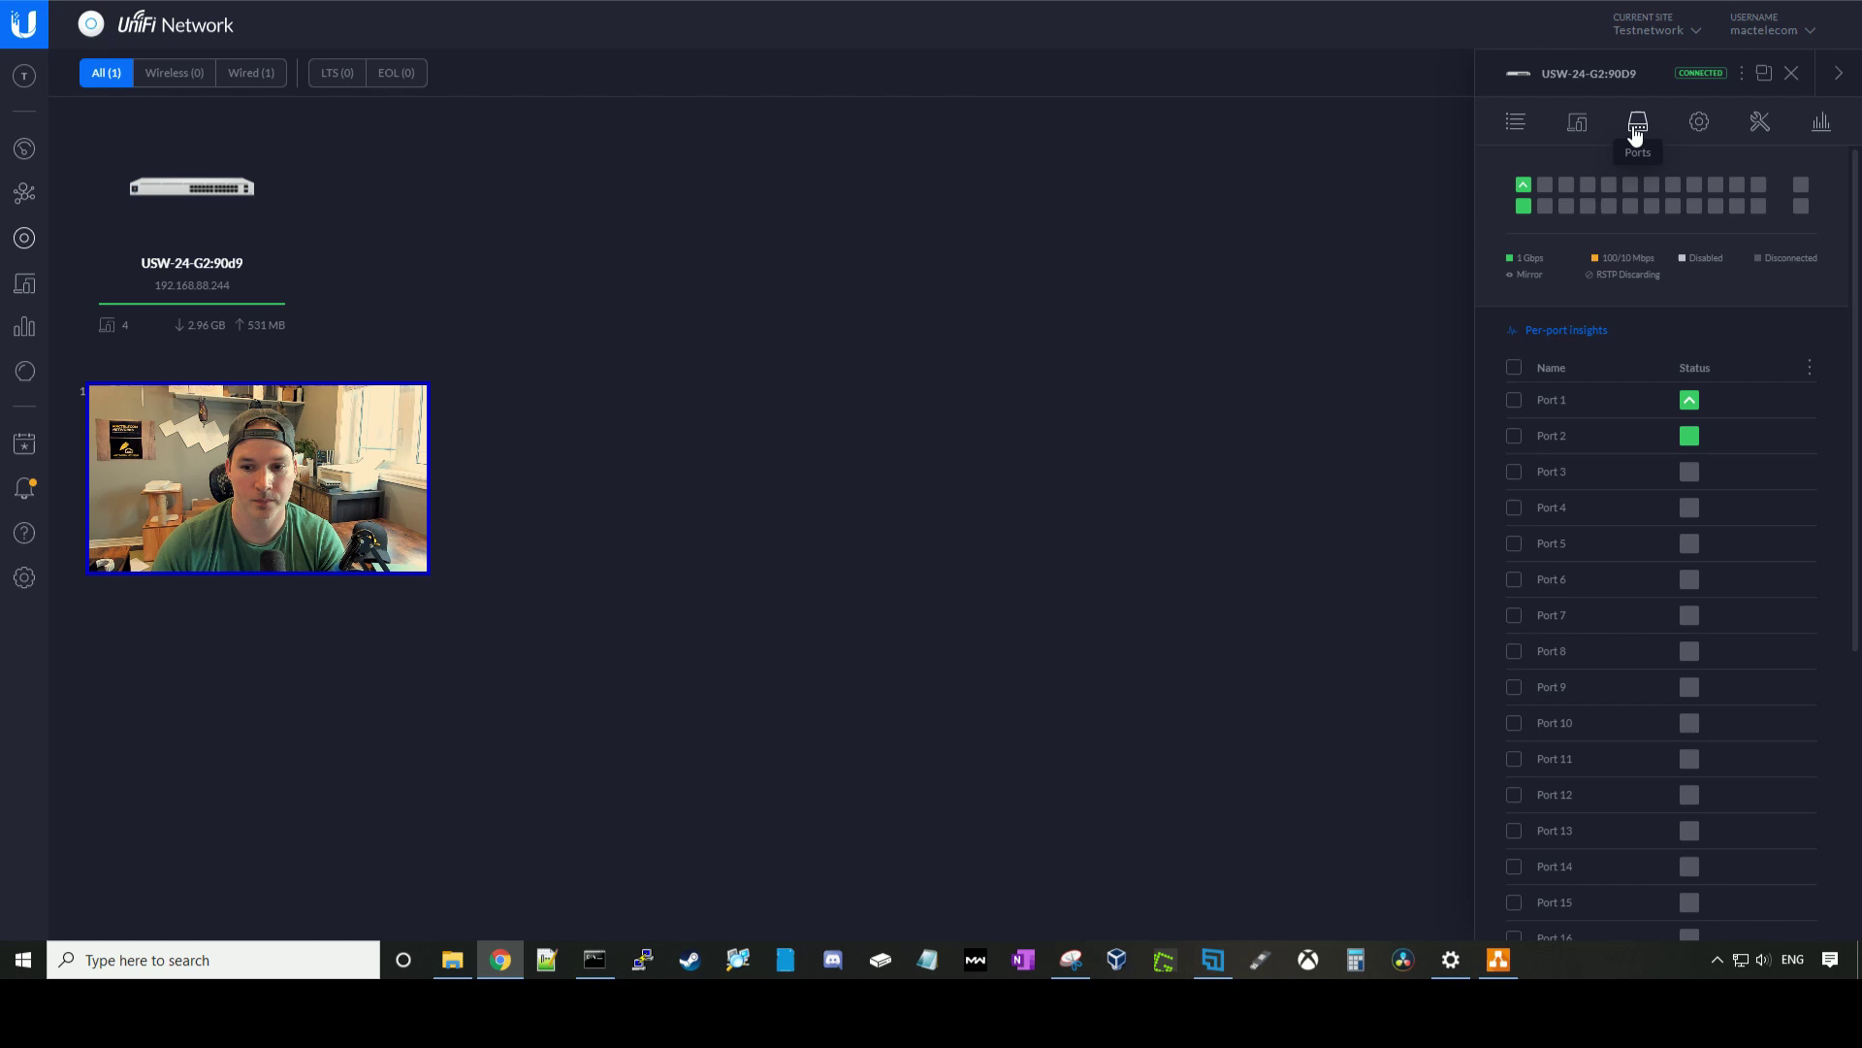
left_click(1796, 476)
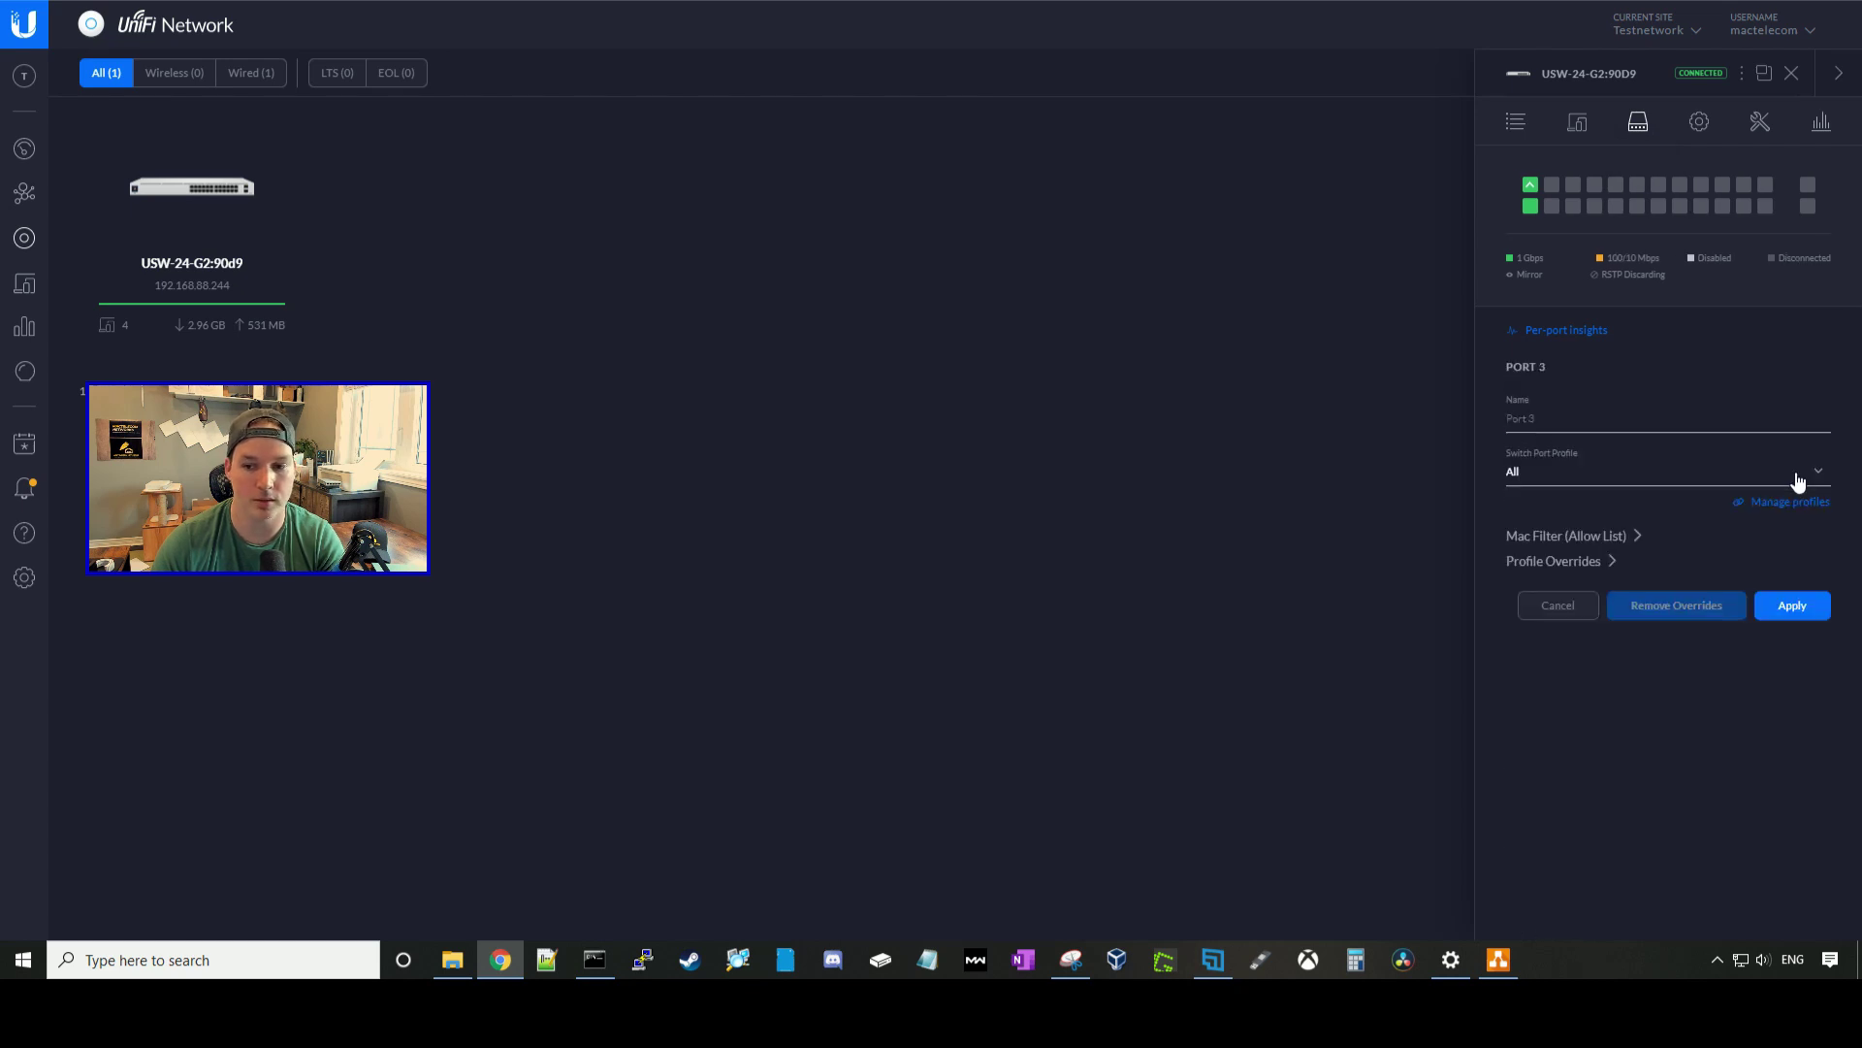
left_click(1565, 485)
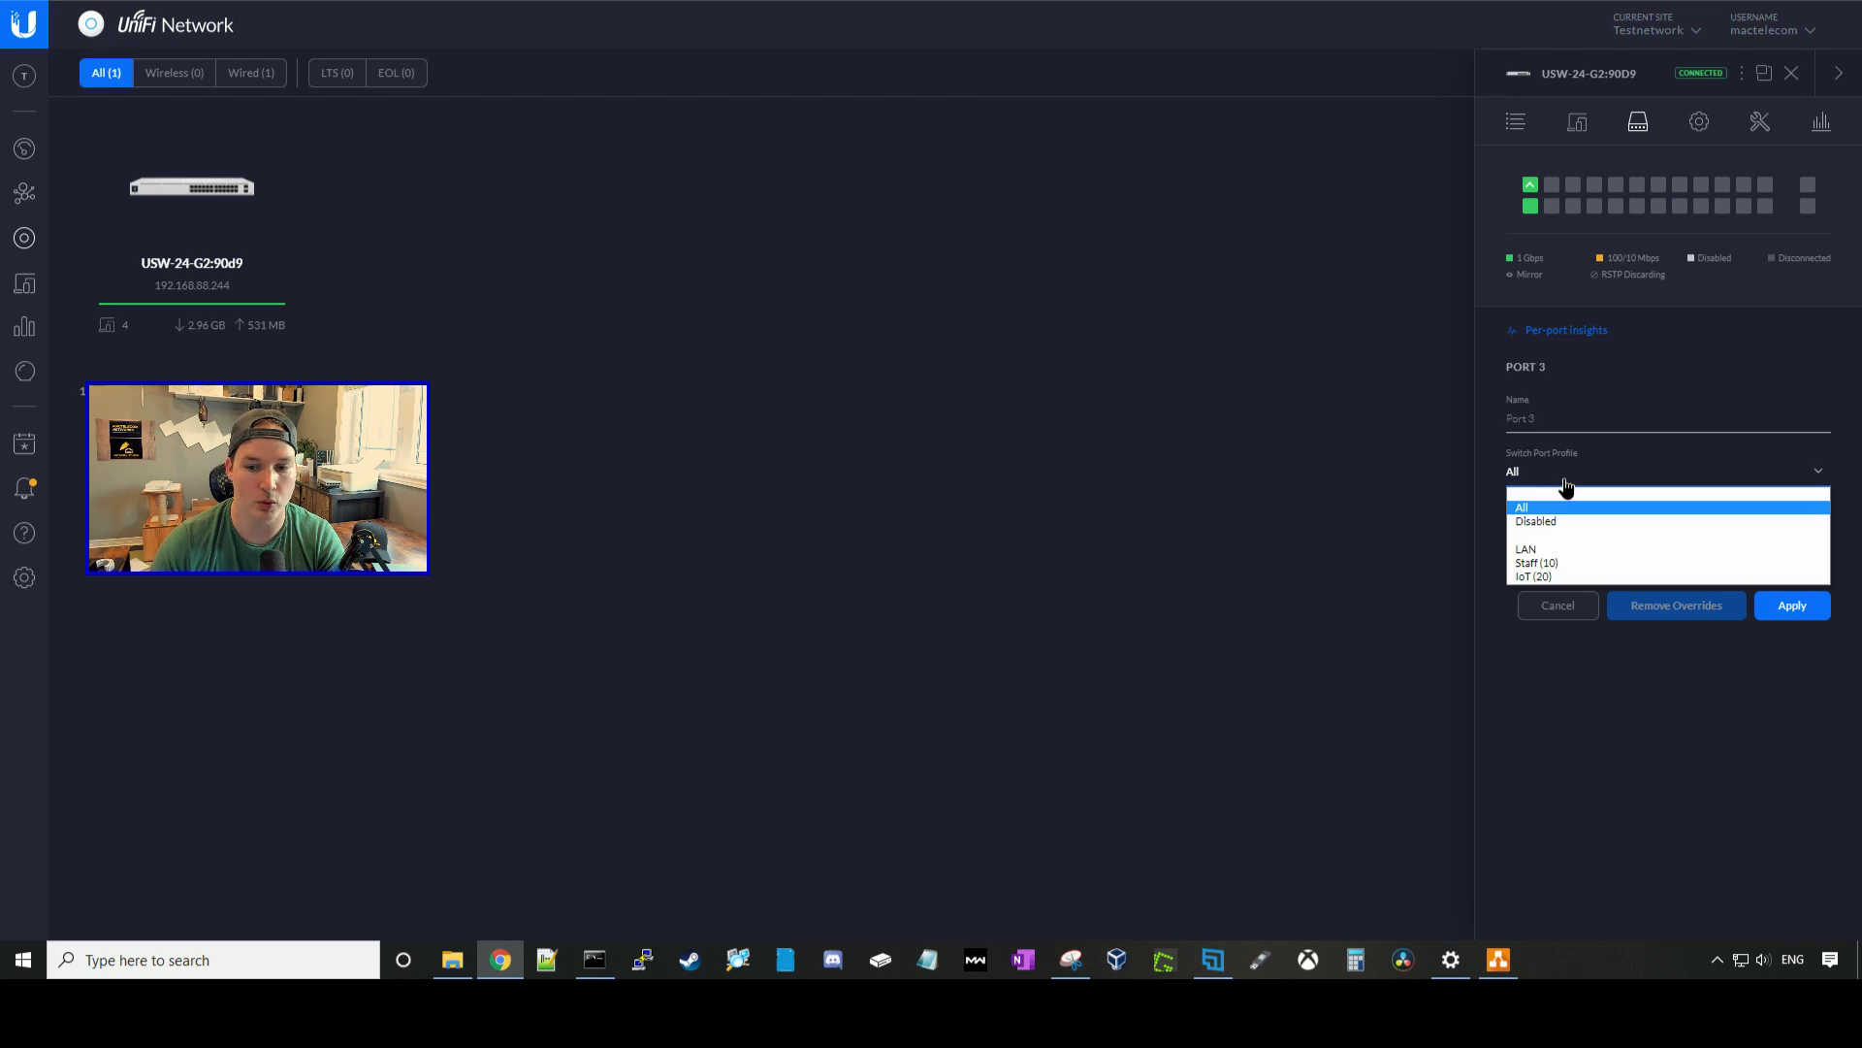
left_click(1534, 576)
left_click(1795, 659)
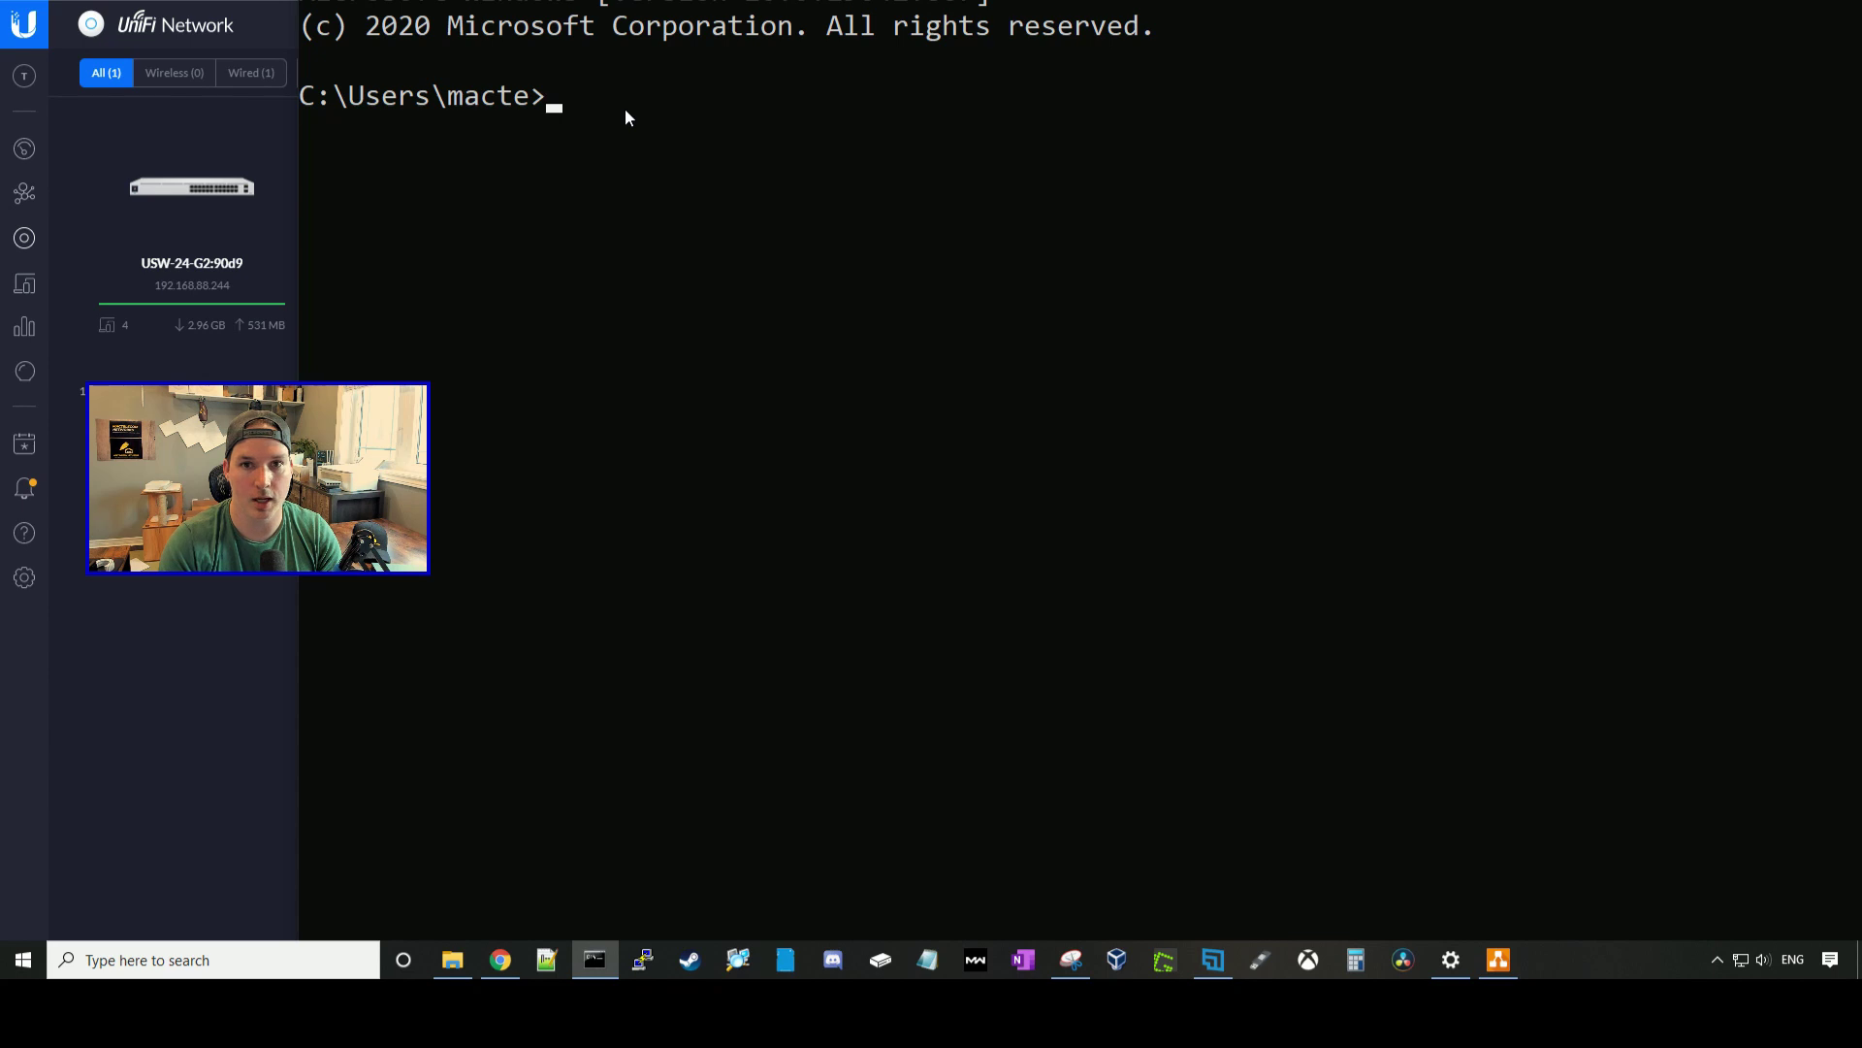
- Run ipconfig and highlight the Ethernet adapter's IPv4 address, still 192.168.88.245
type("i")
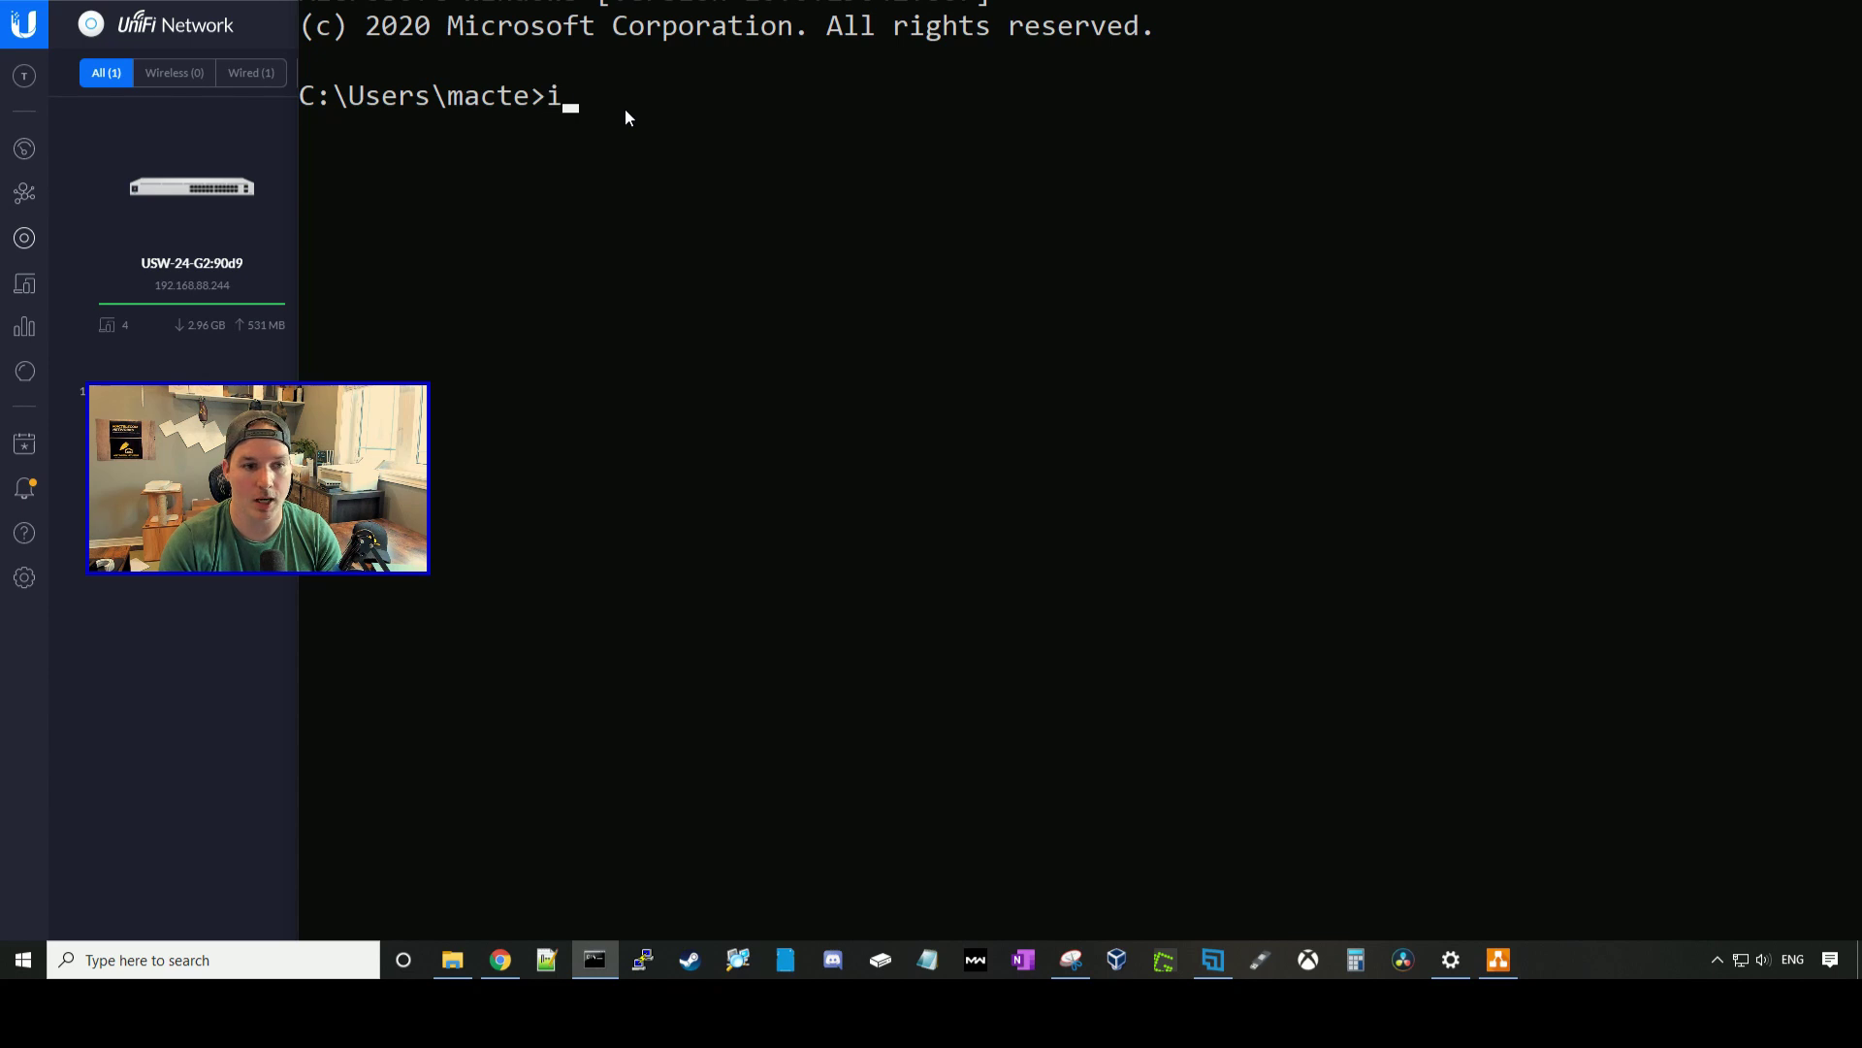
type("pconfig")
key("Return")
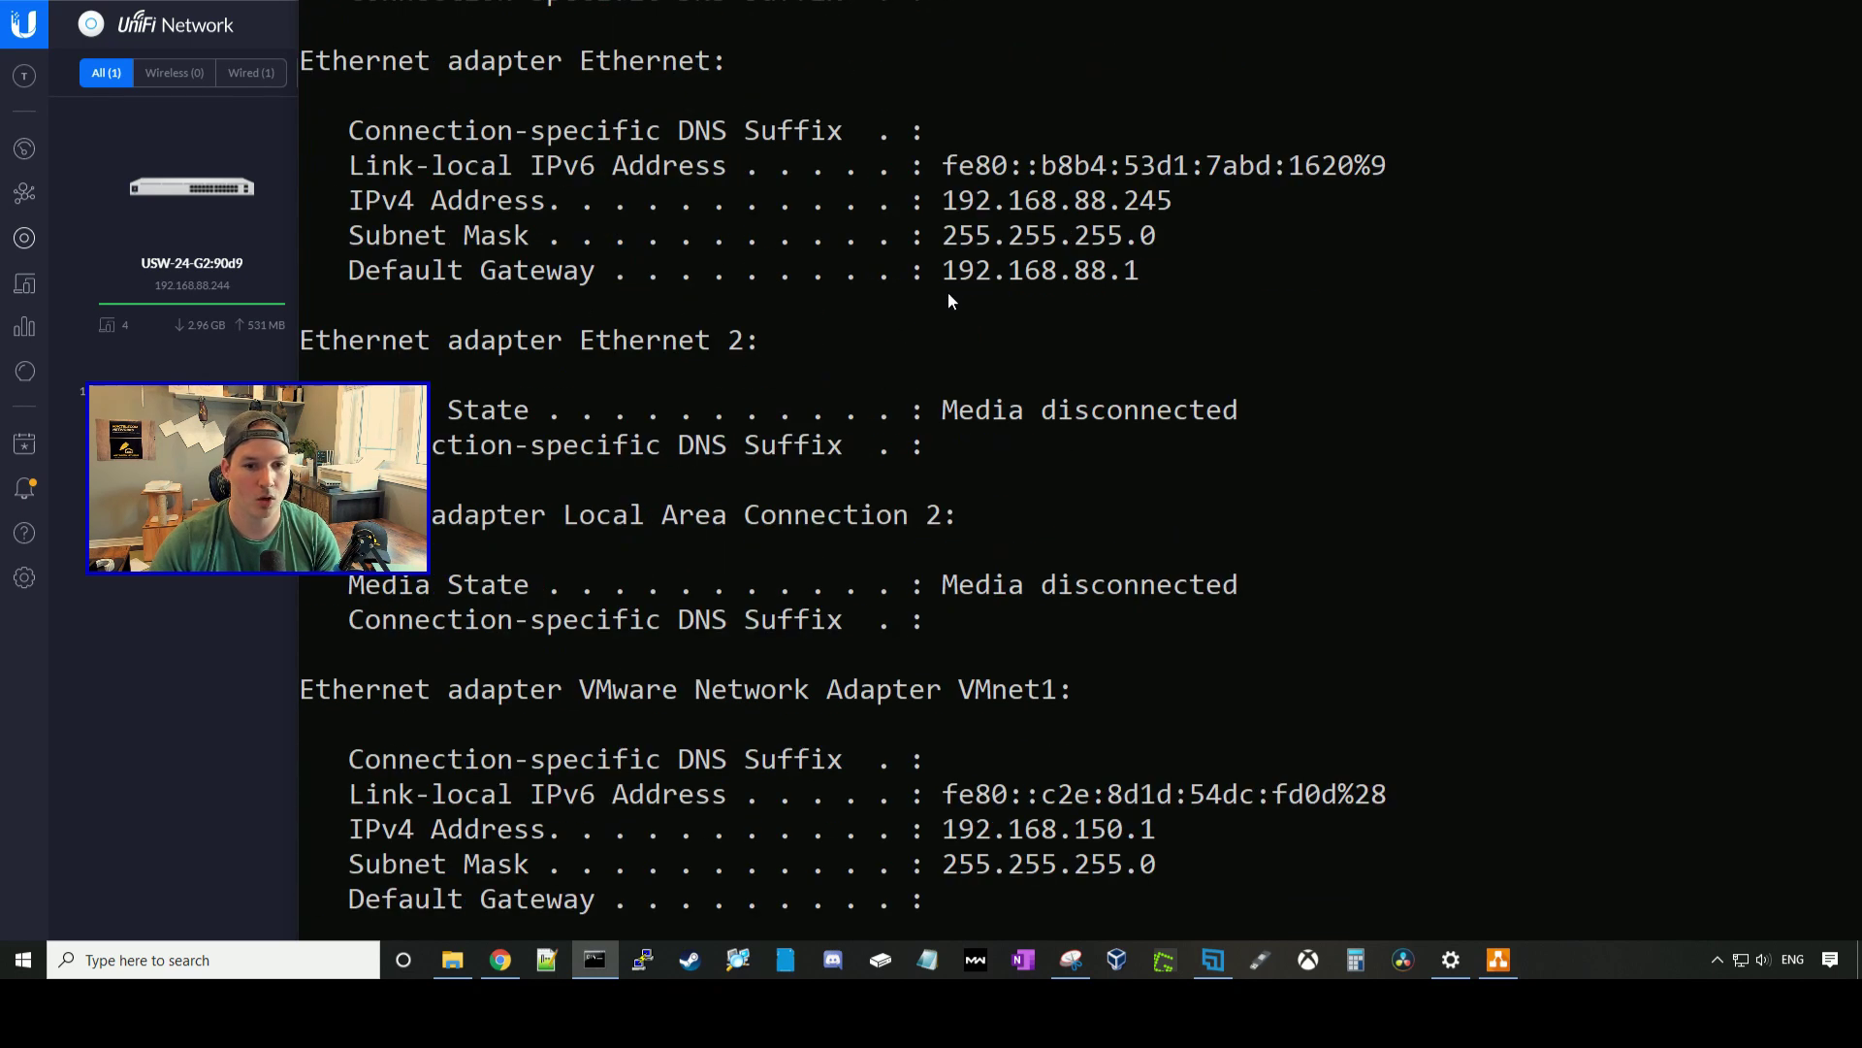
left_click_drag(943, 201, 1176, 207)
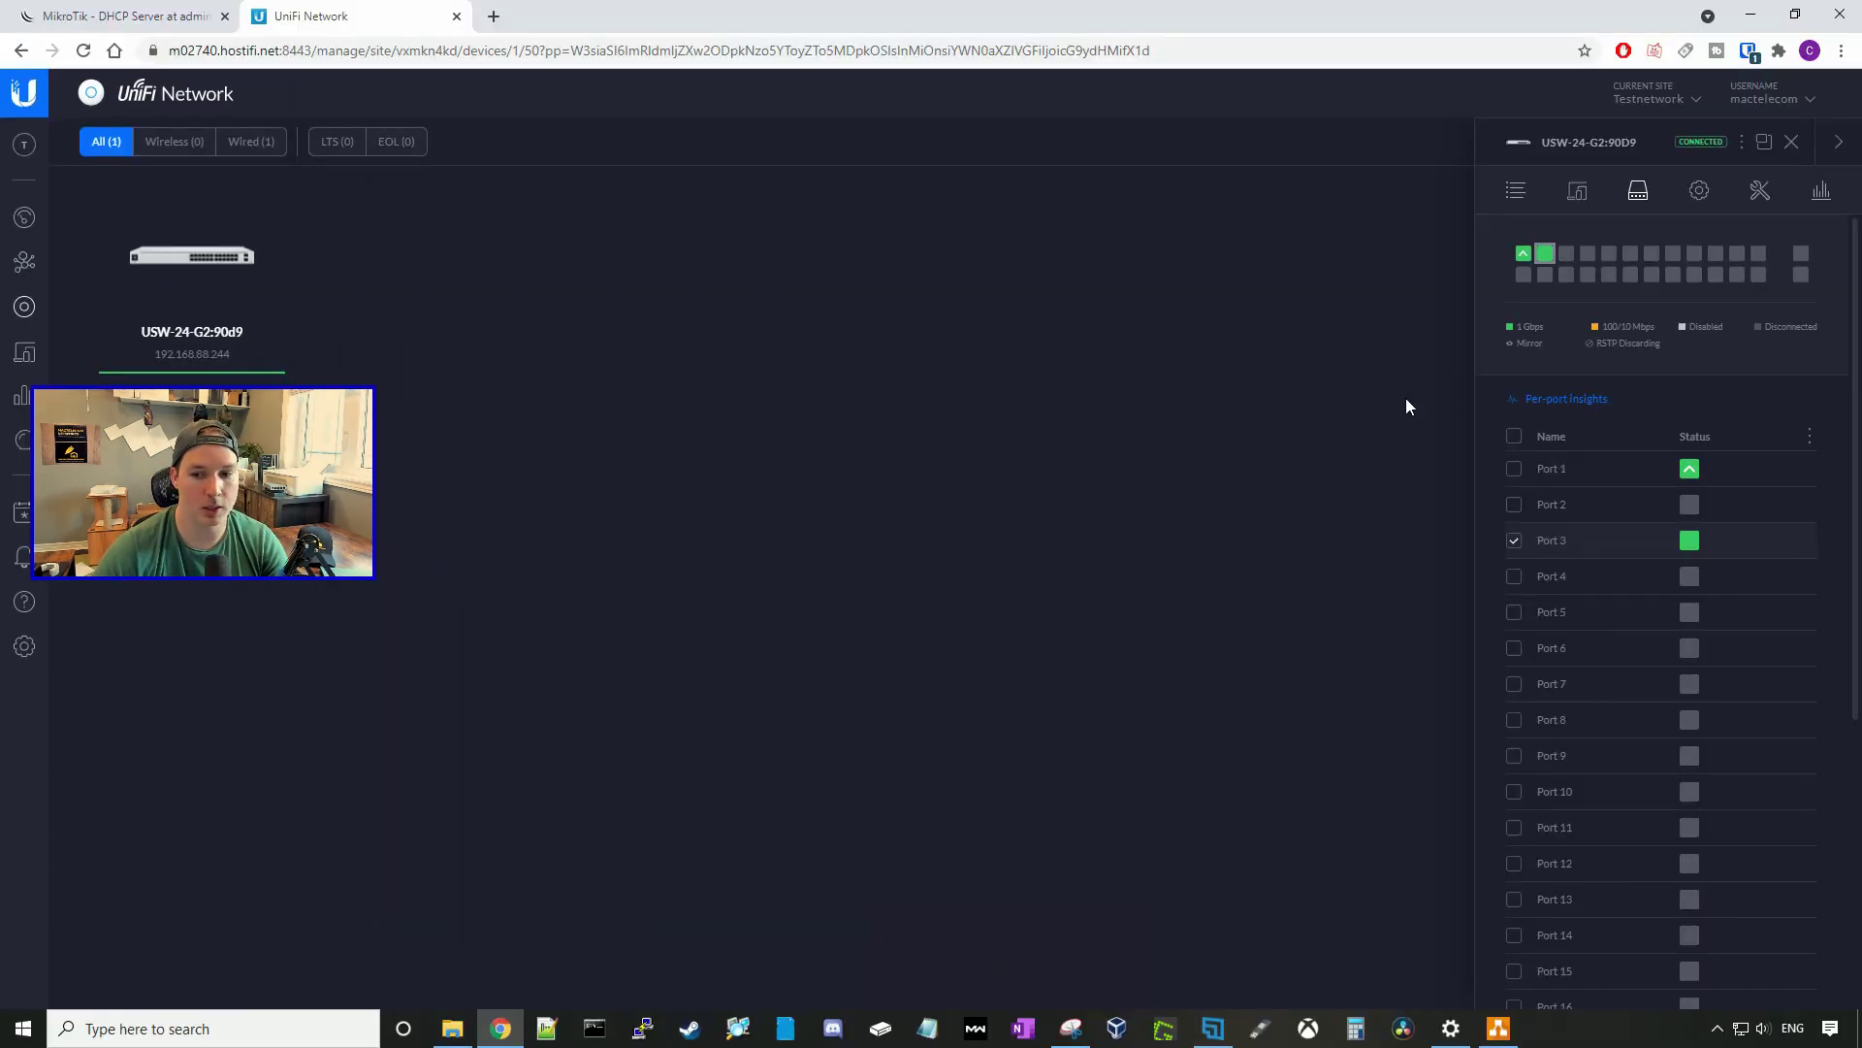
- Rerun ipconfig in Command Prompt and highlight the Ethernet adapter's new 192.168.20.254 address
mouse_move(1552, 260)
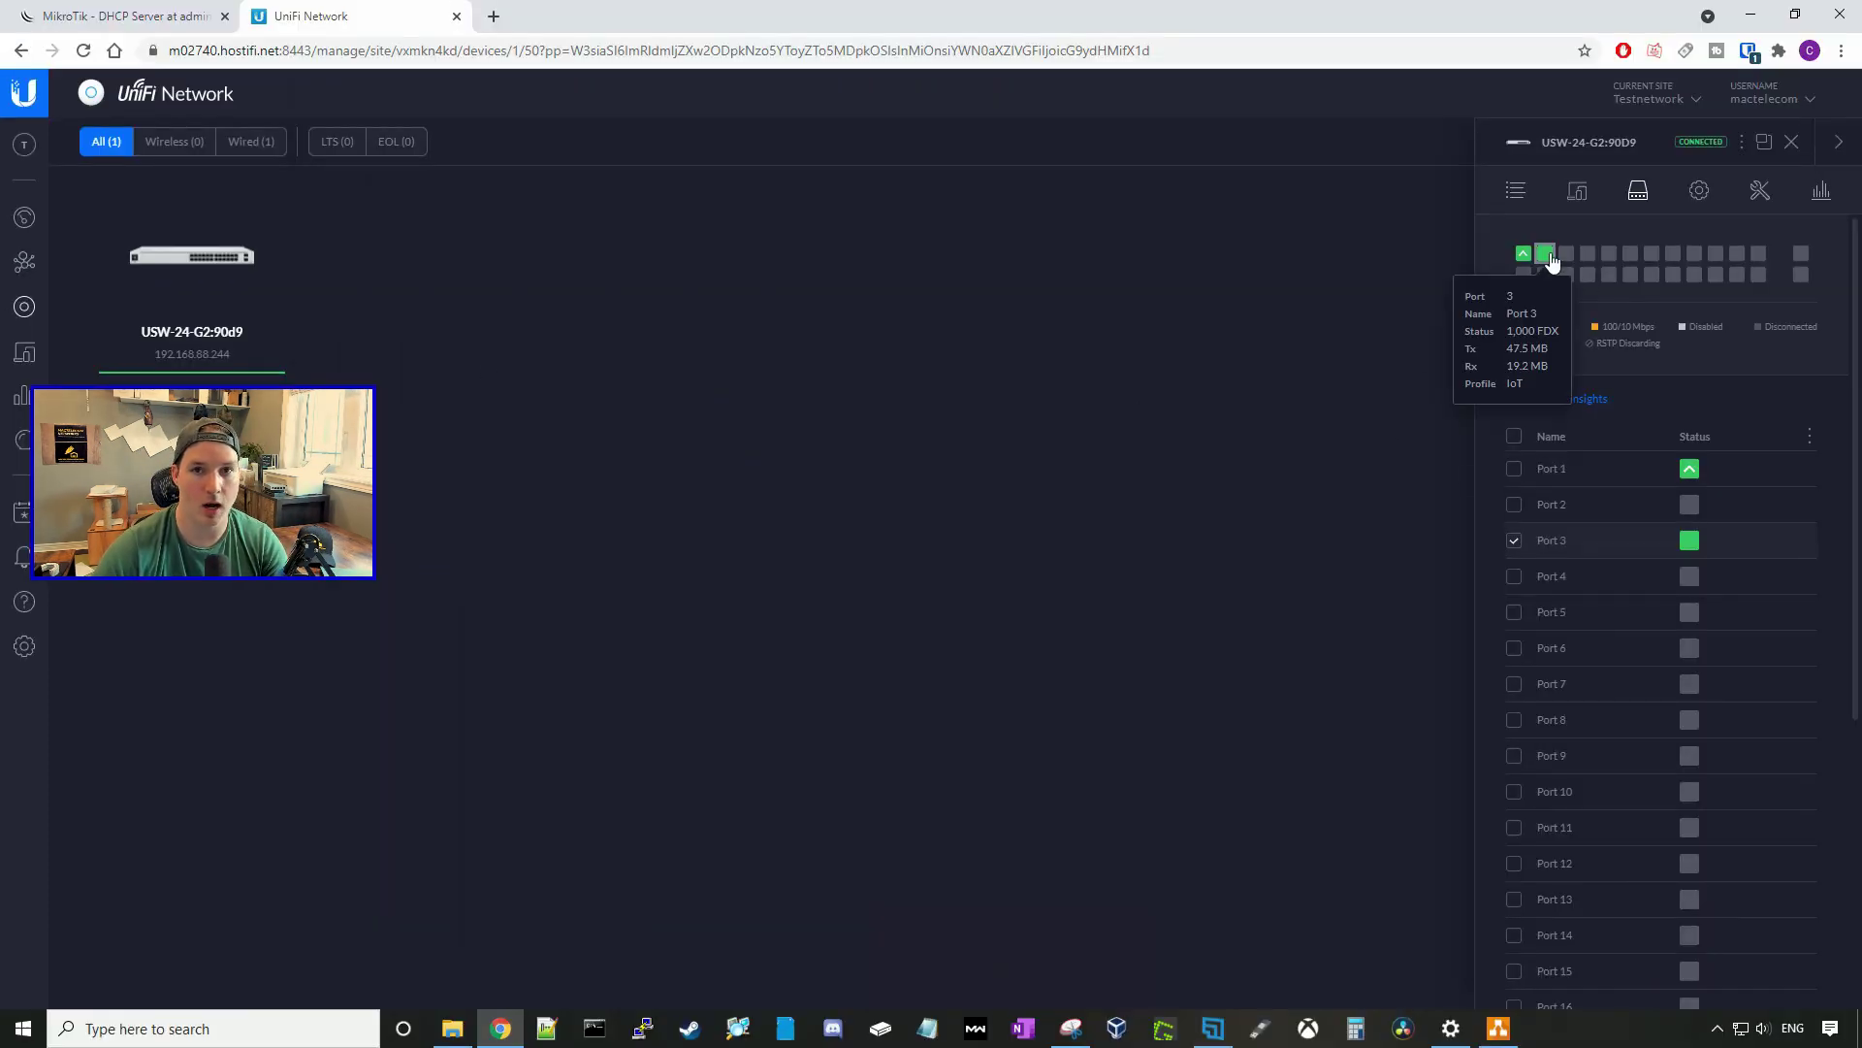
left_click(595, 1028)
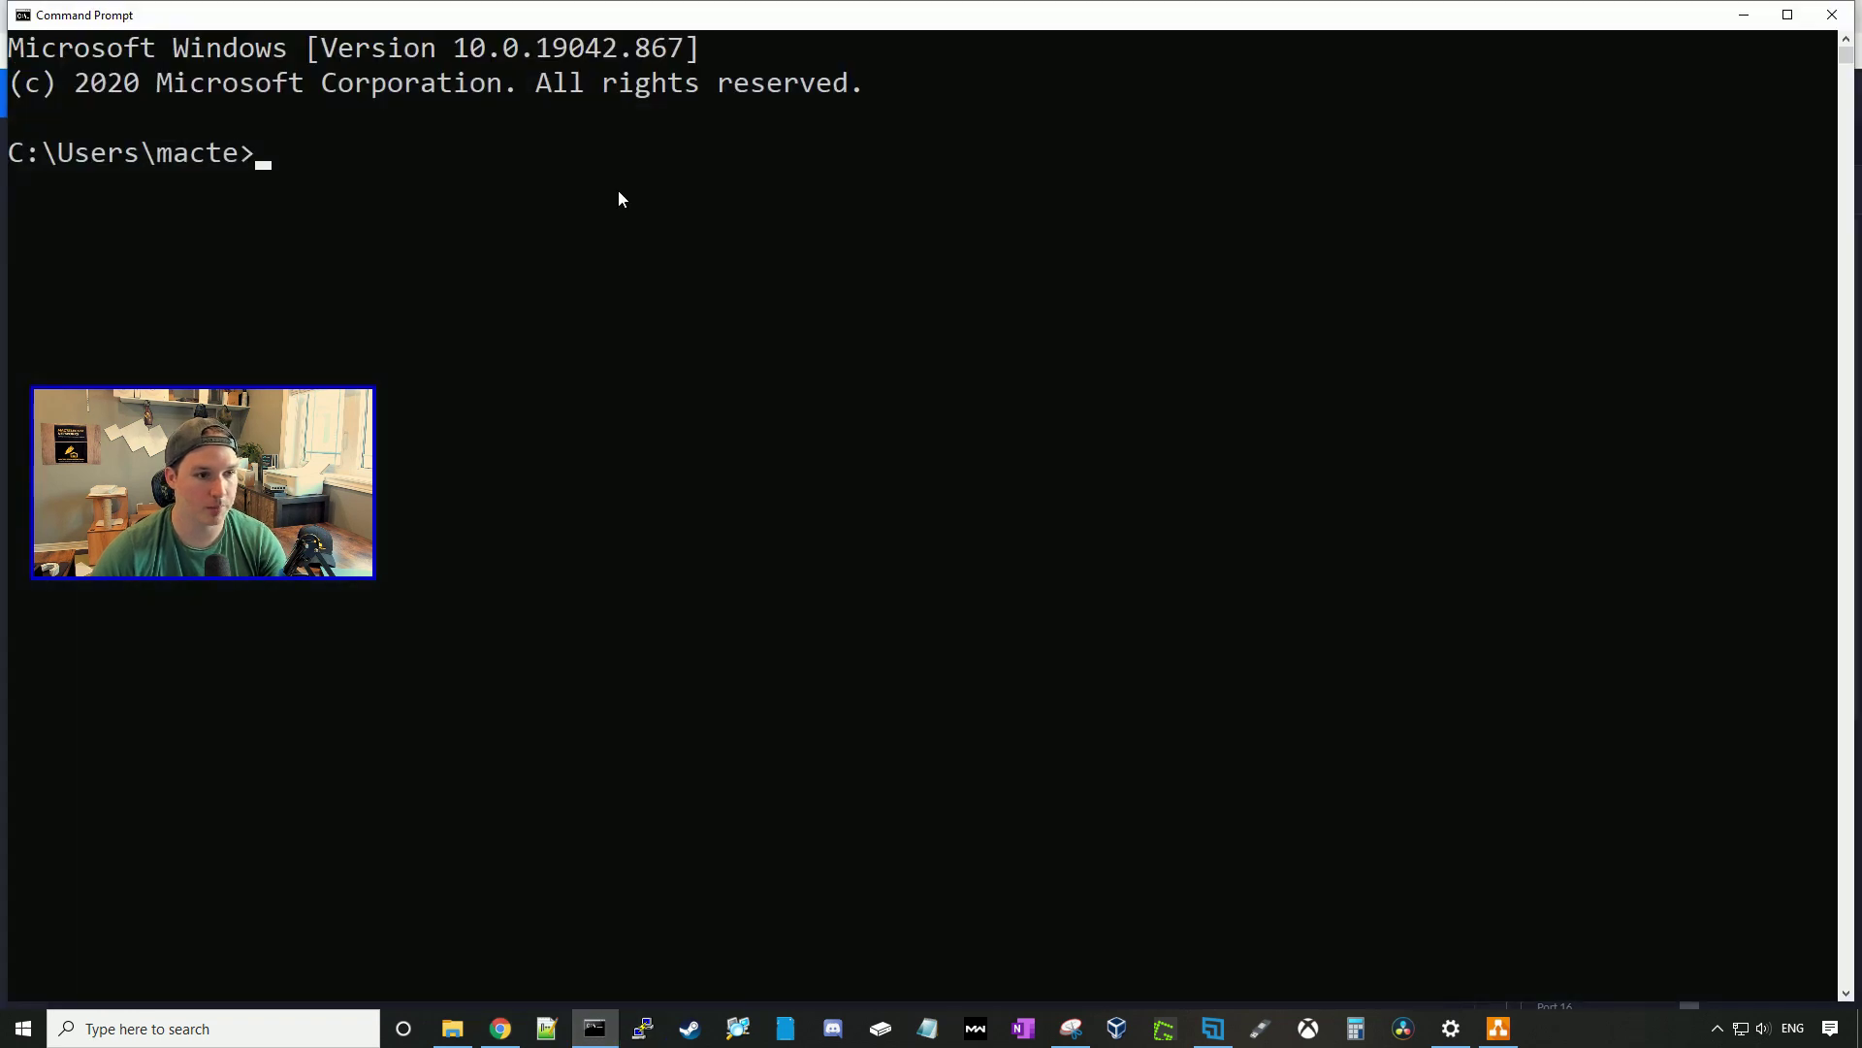
type("ipconfig")
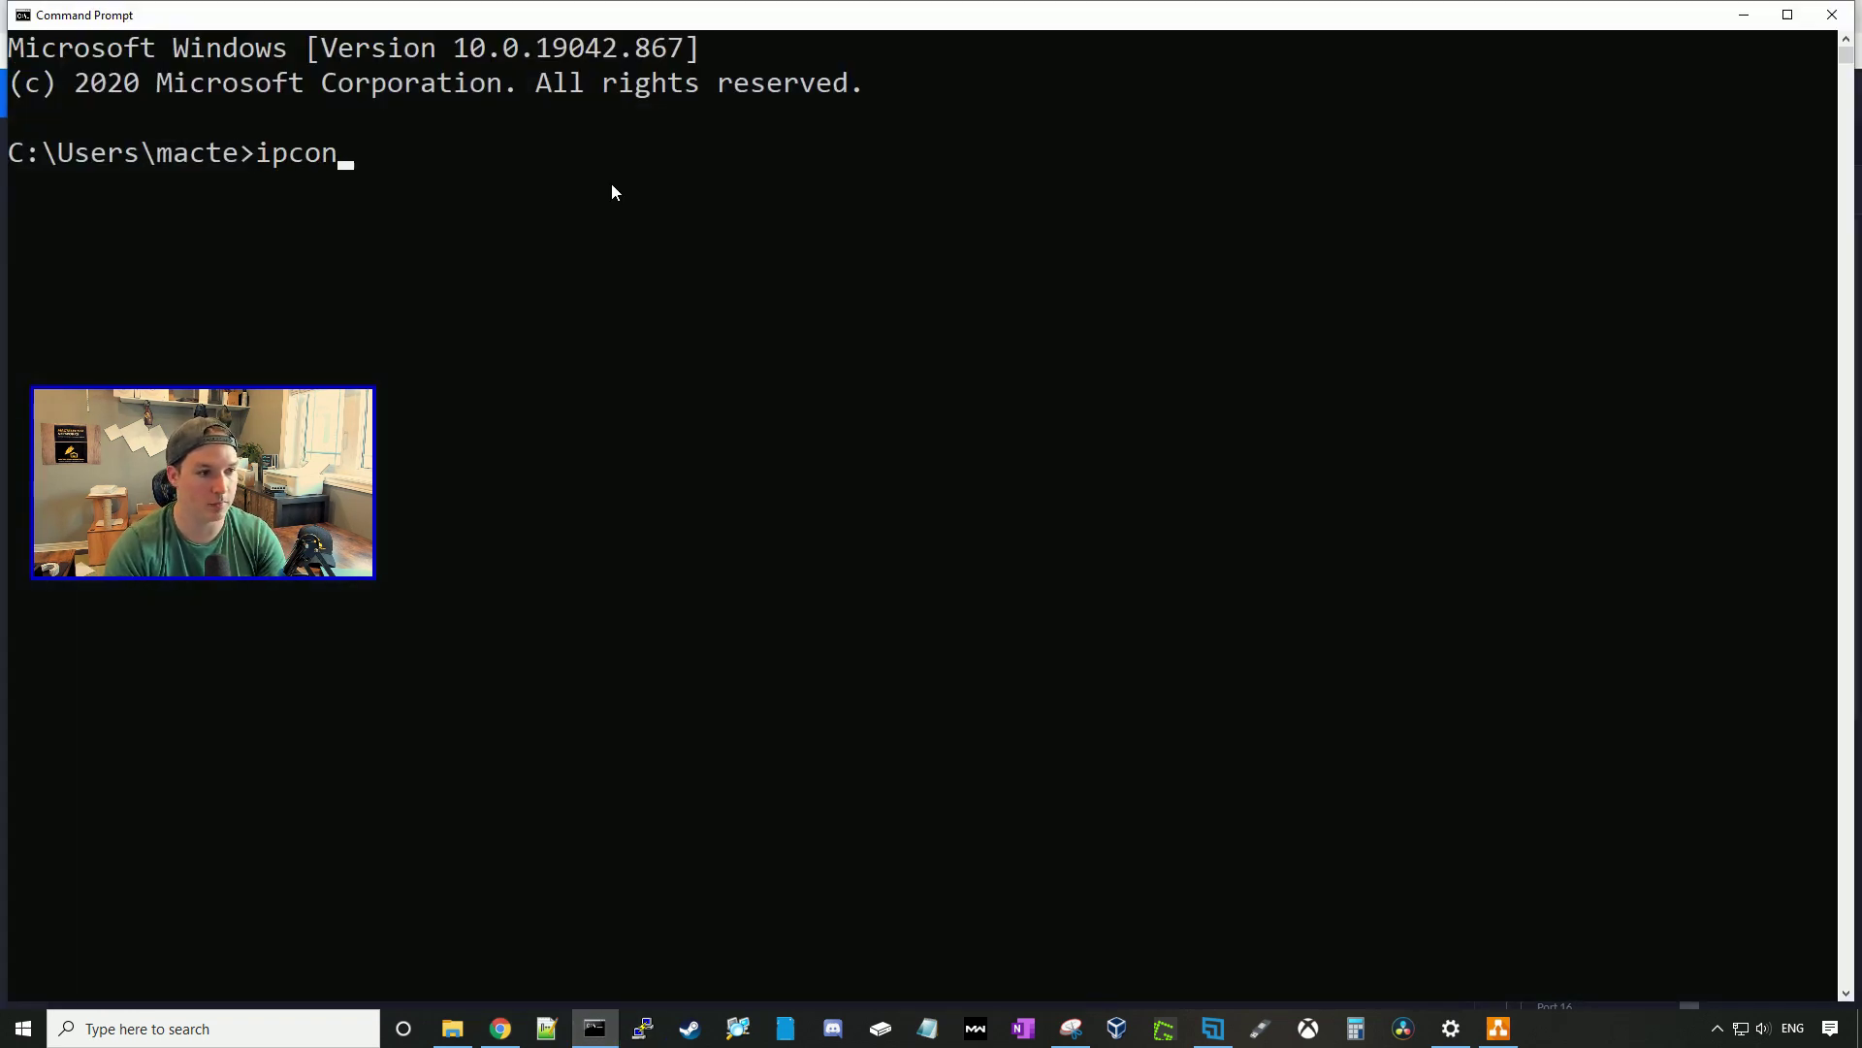
key("Return")
scroll(695, 305, "up", 5)
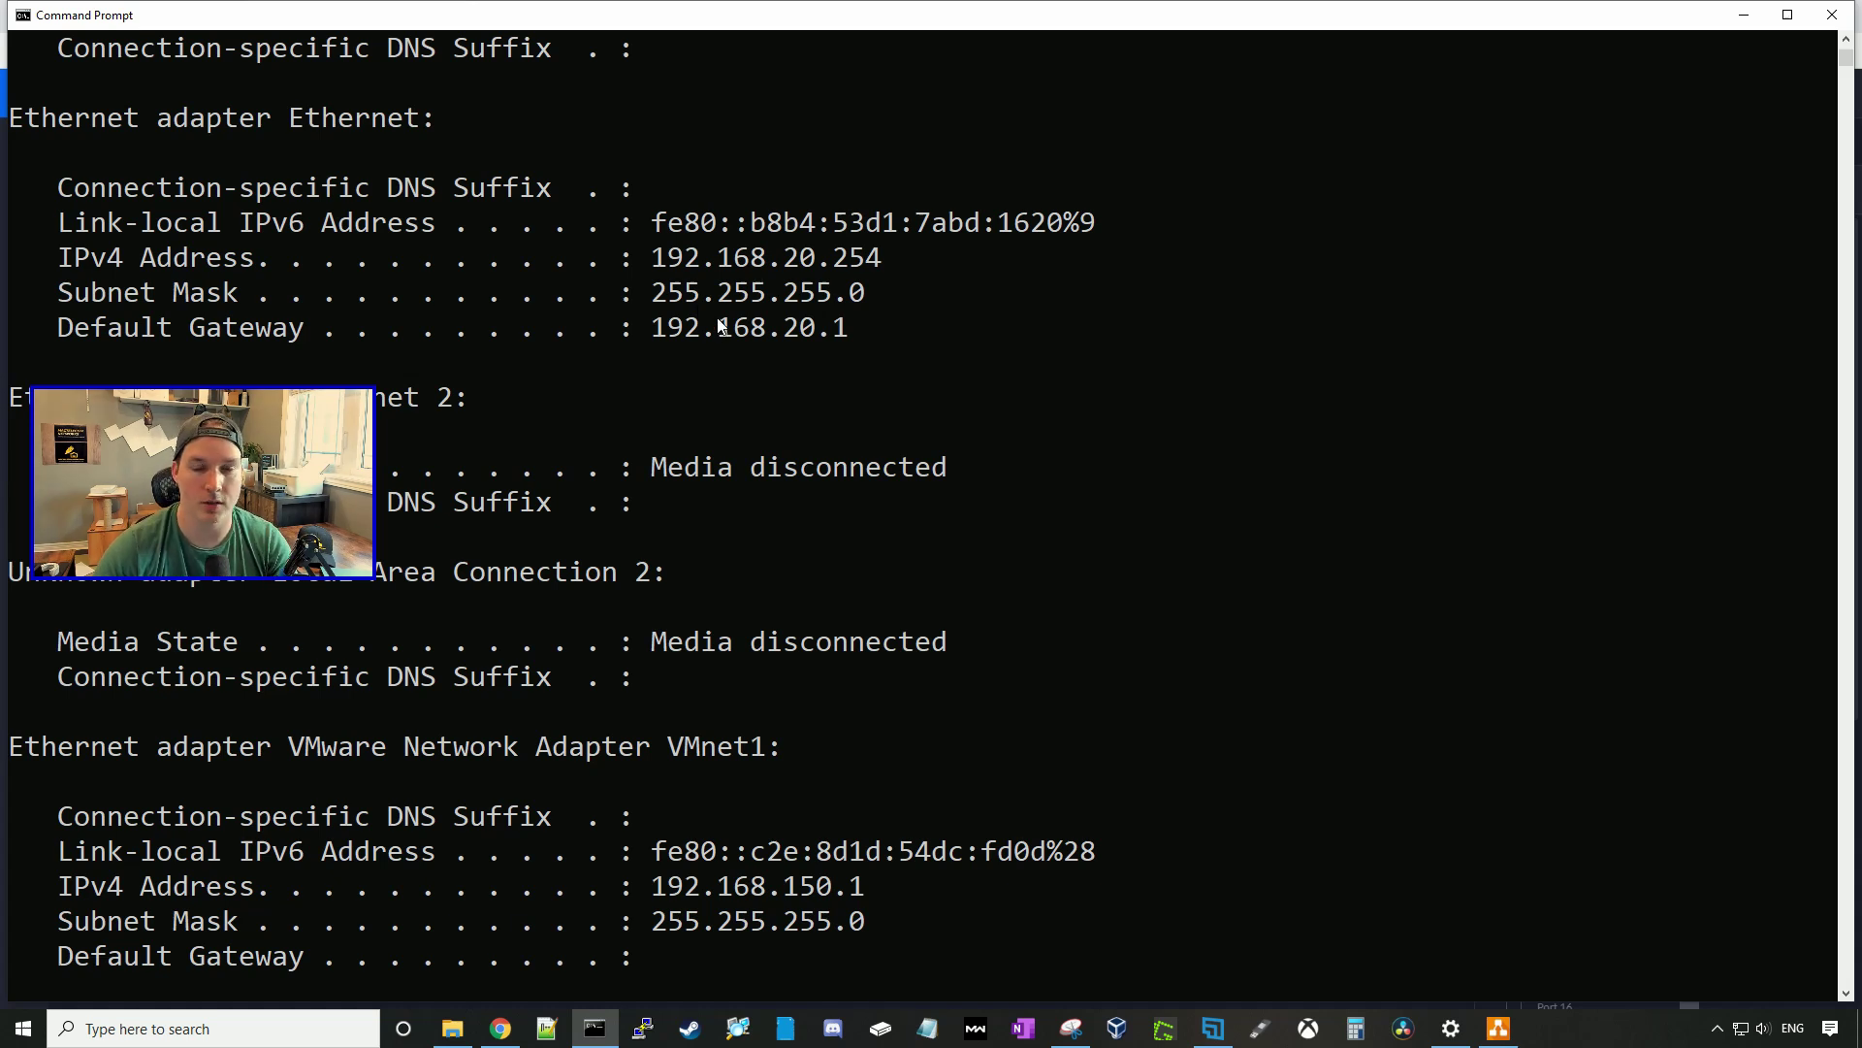
left_click_drag(668, 254, 747, 273)
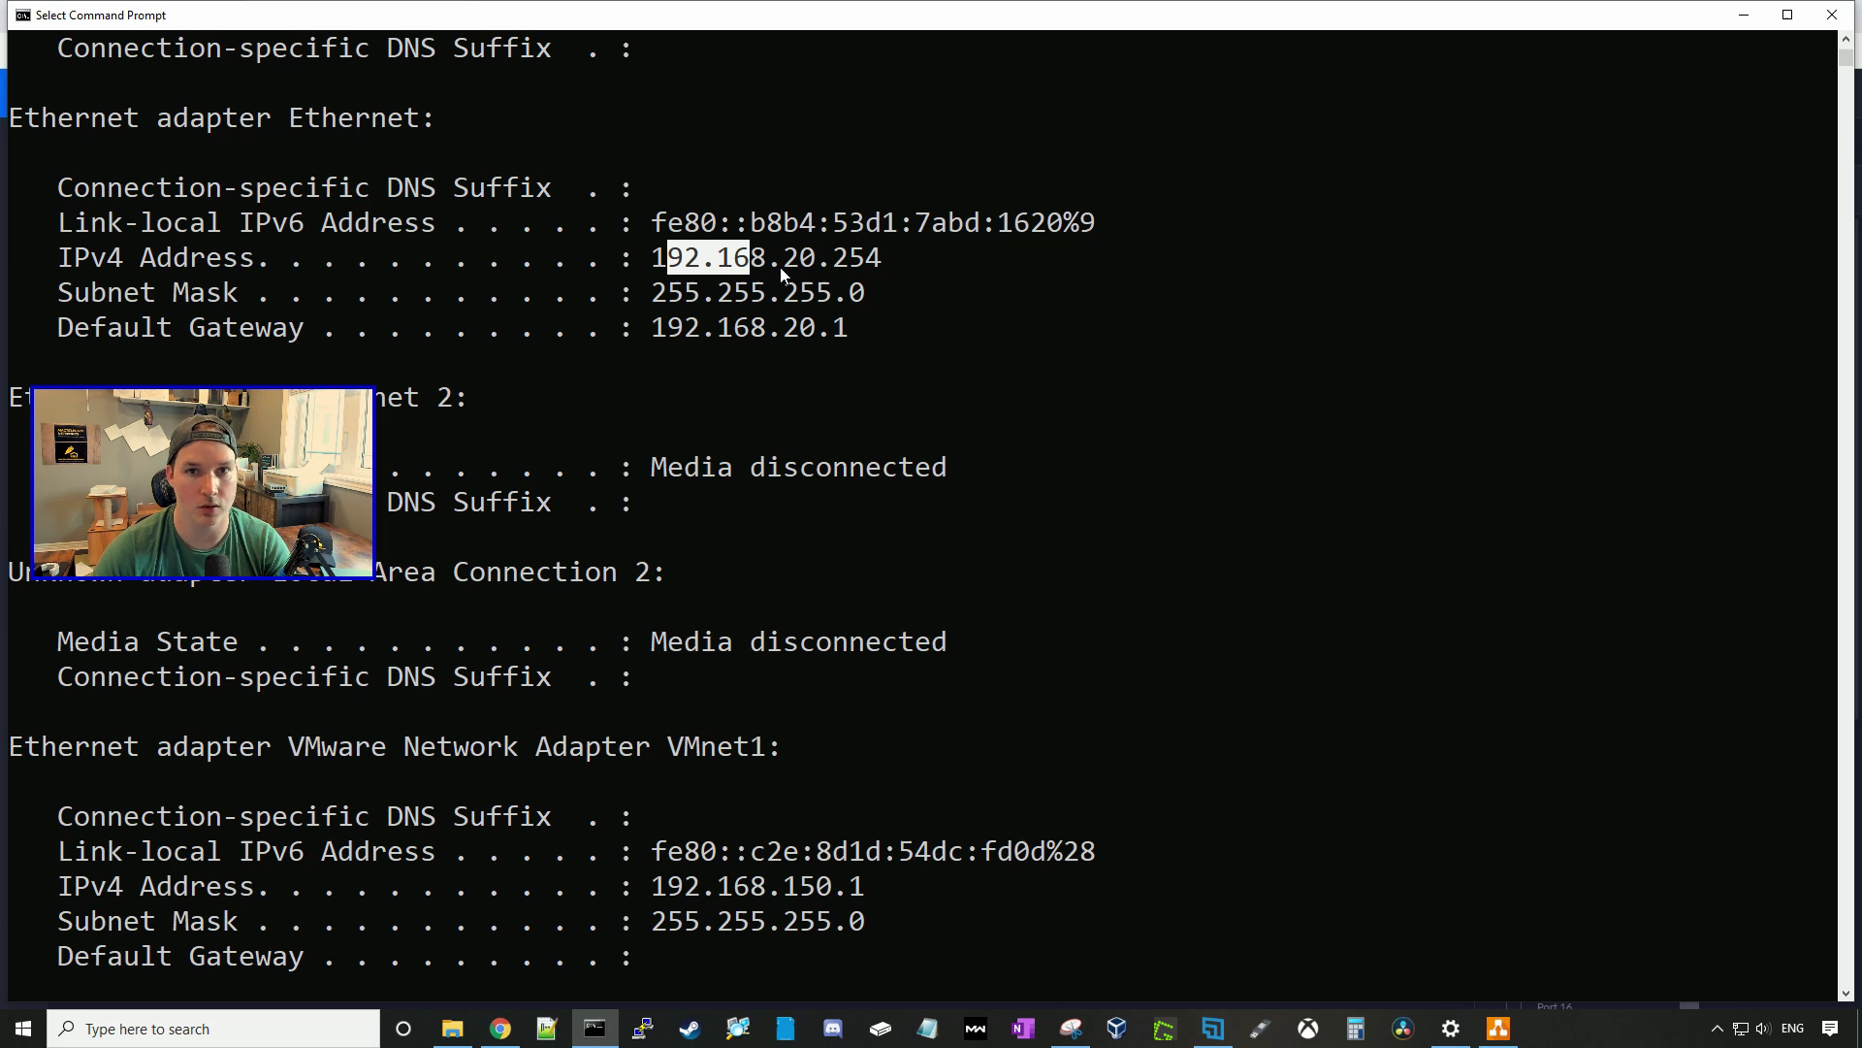
left_click_drag(781, 273, 881, 274)
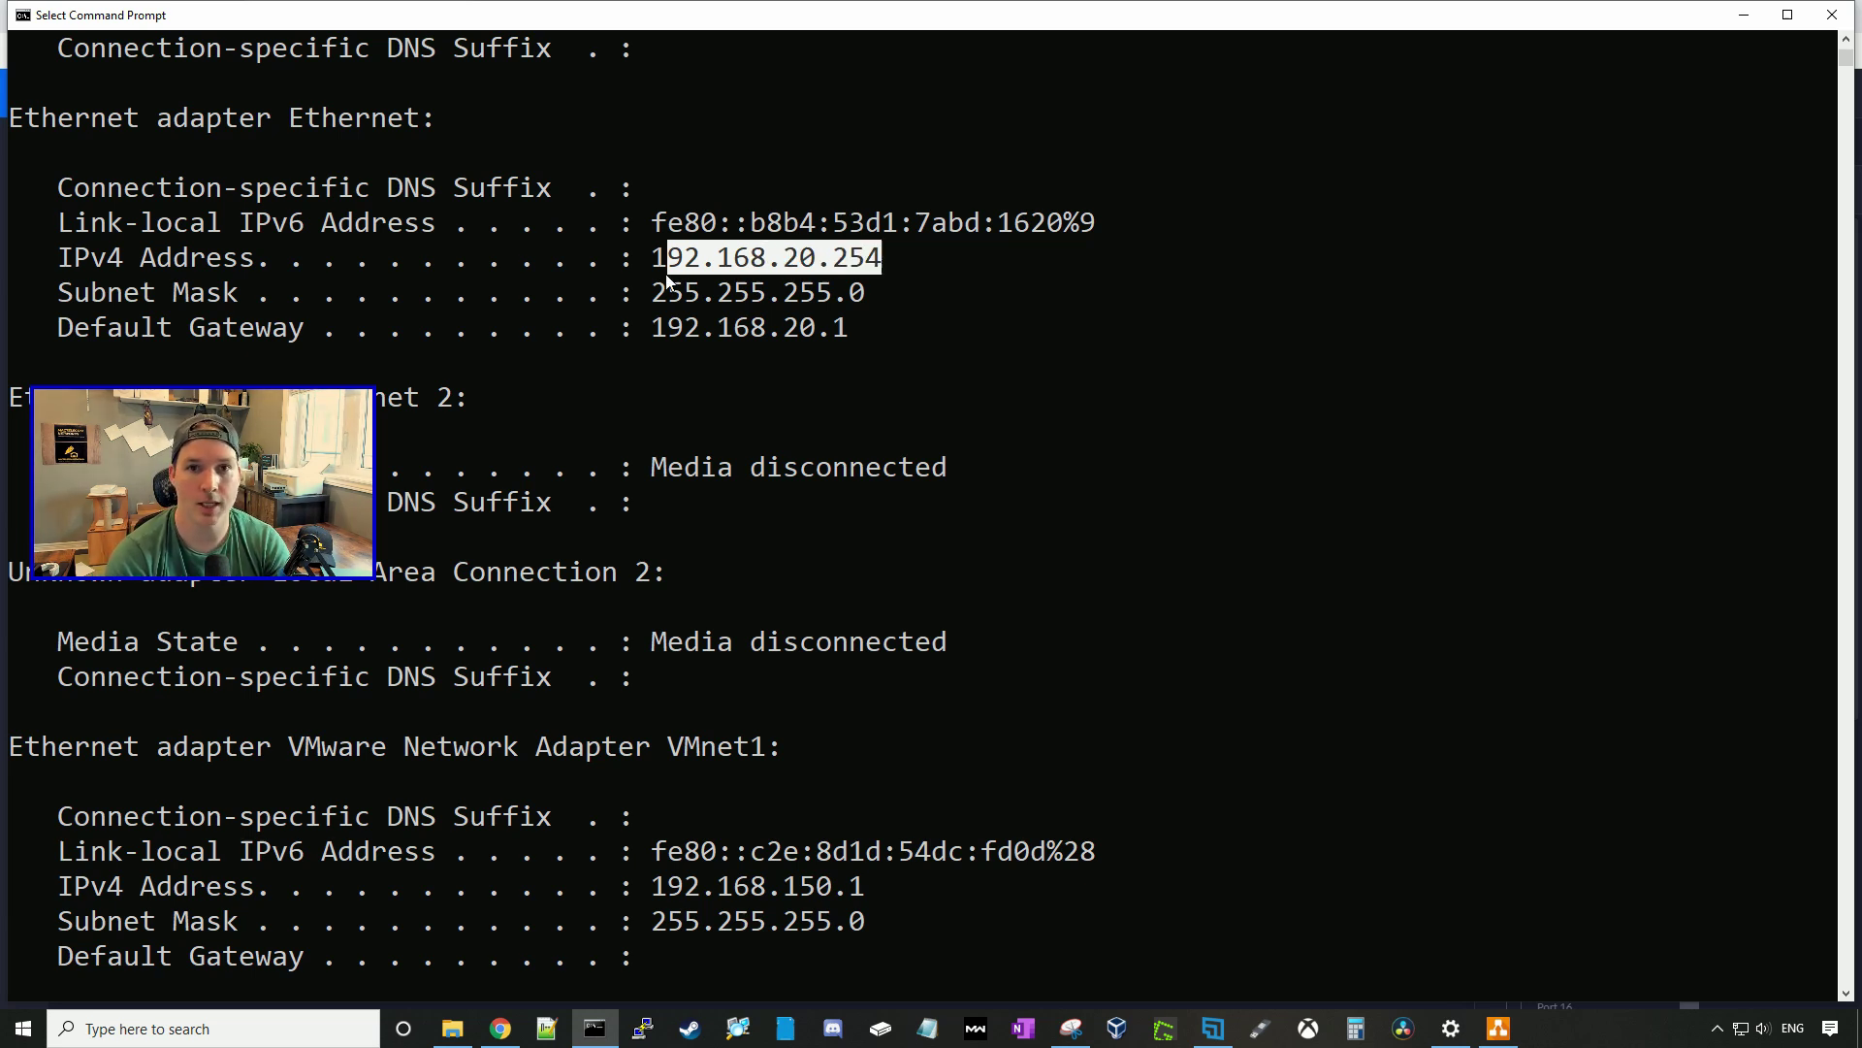